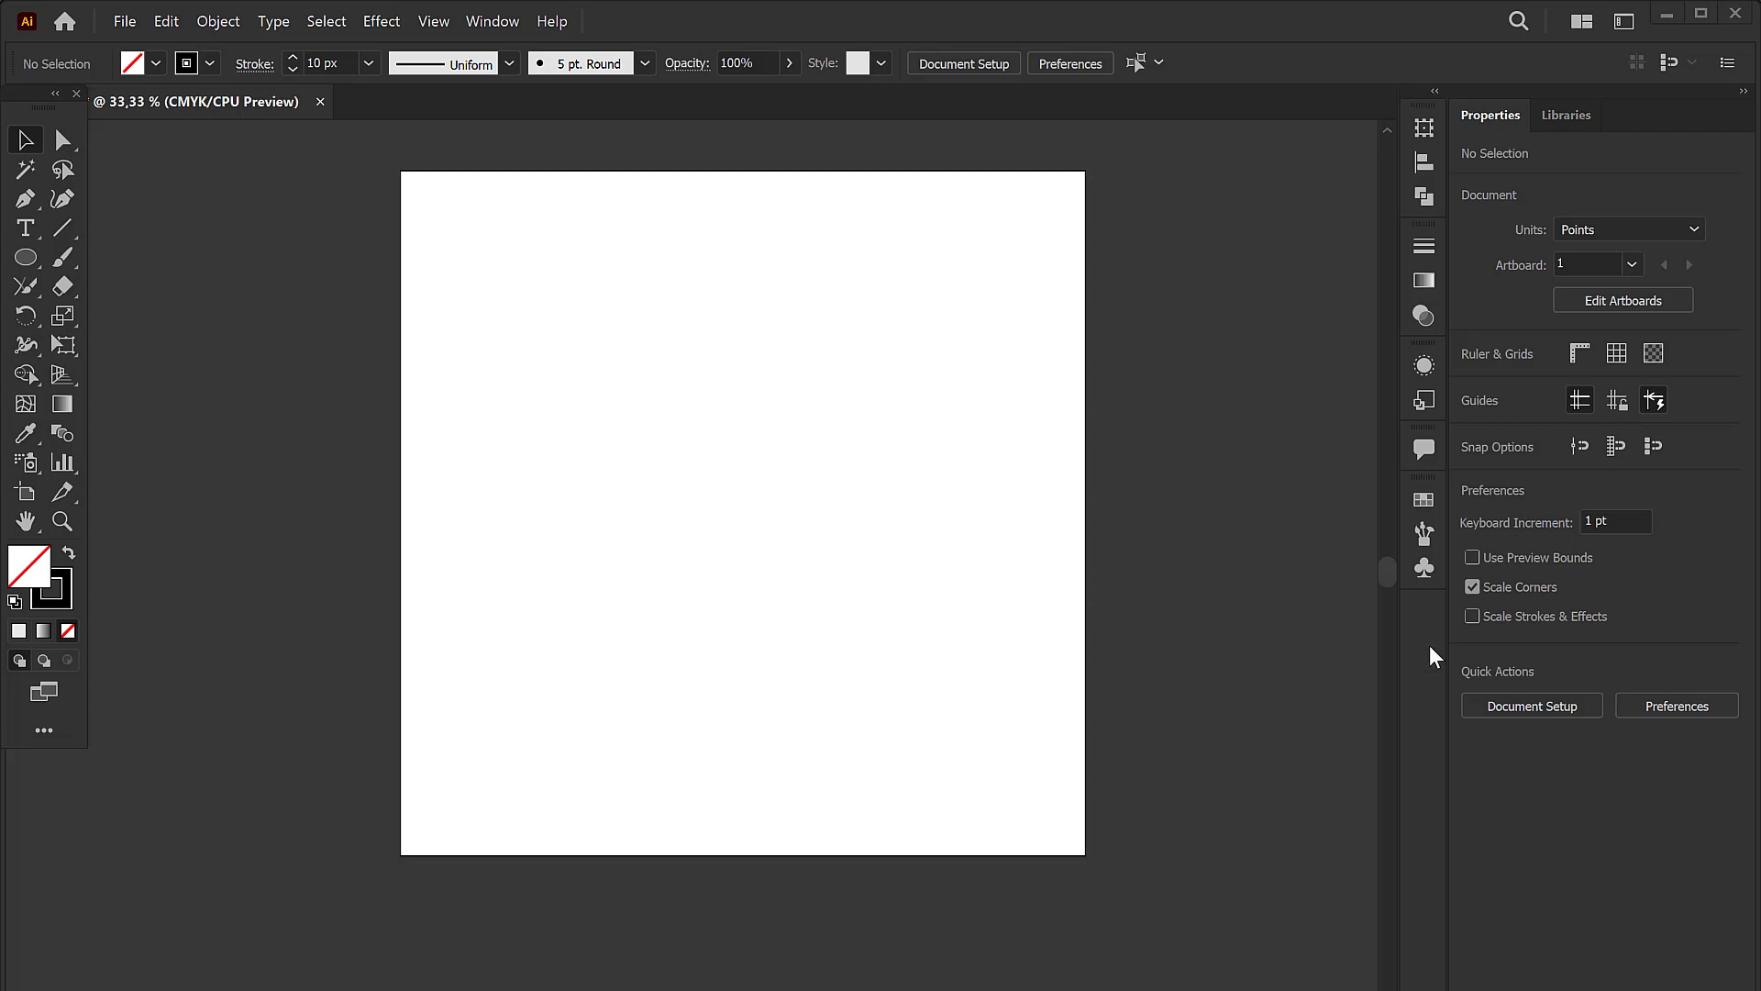
Step: Switch to the Shaper Tool from the Pencil tool group
{"action": "left_click", "coordinate": [28, 282]}
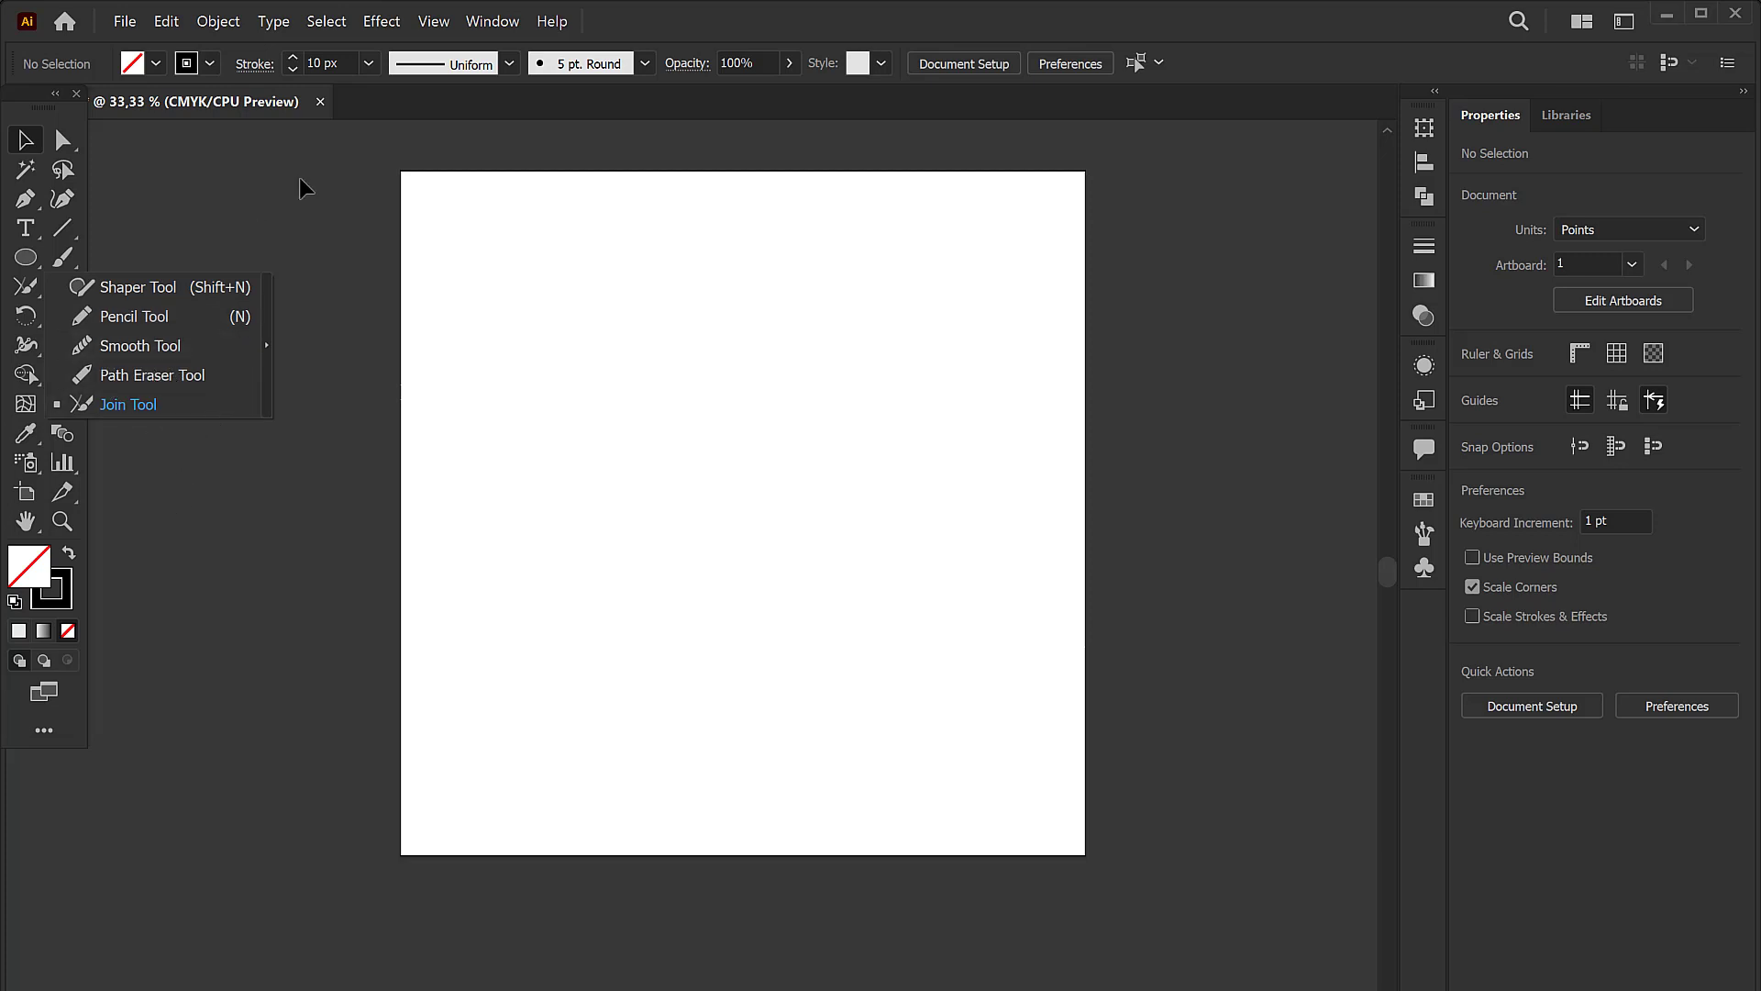
{"action": "left_click", "coordinate": [153, 288]}
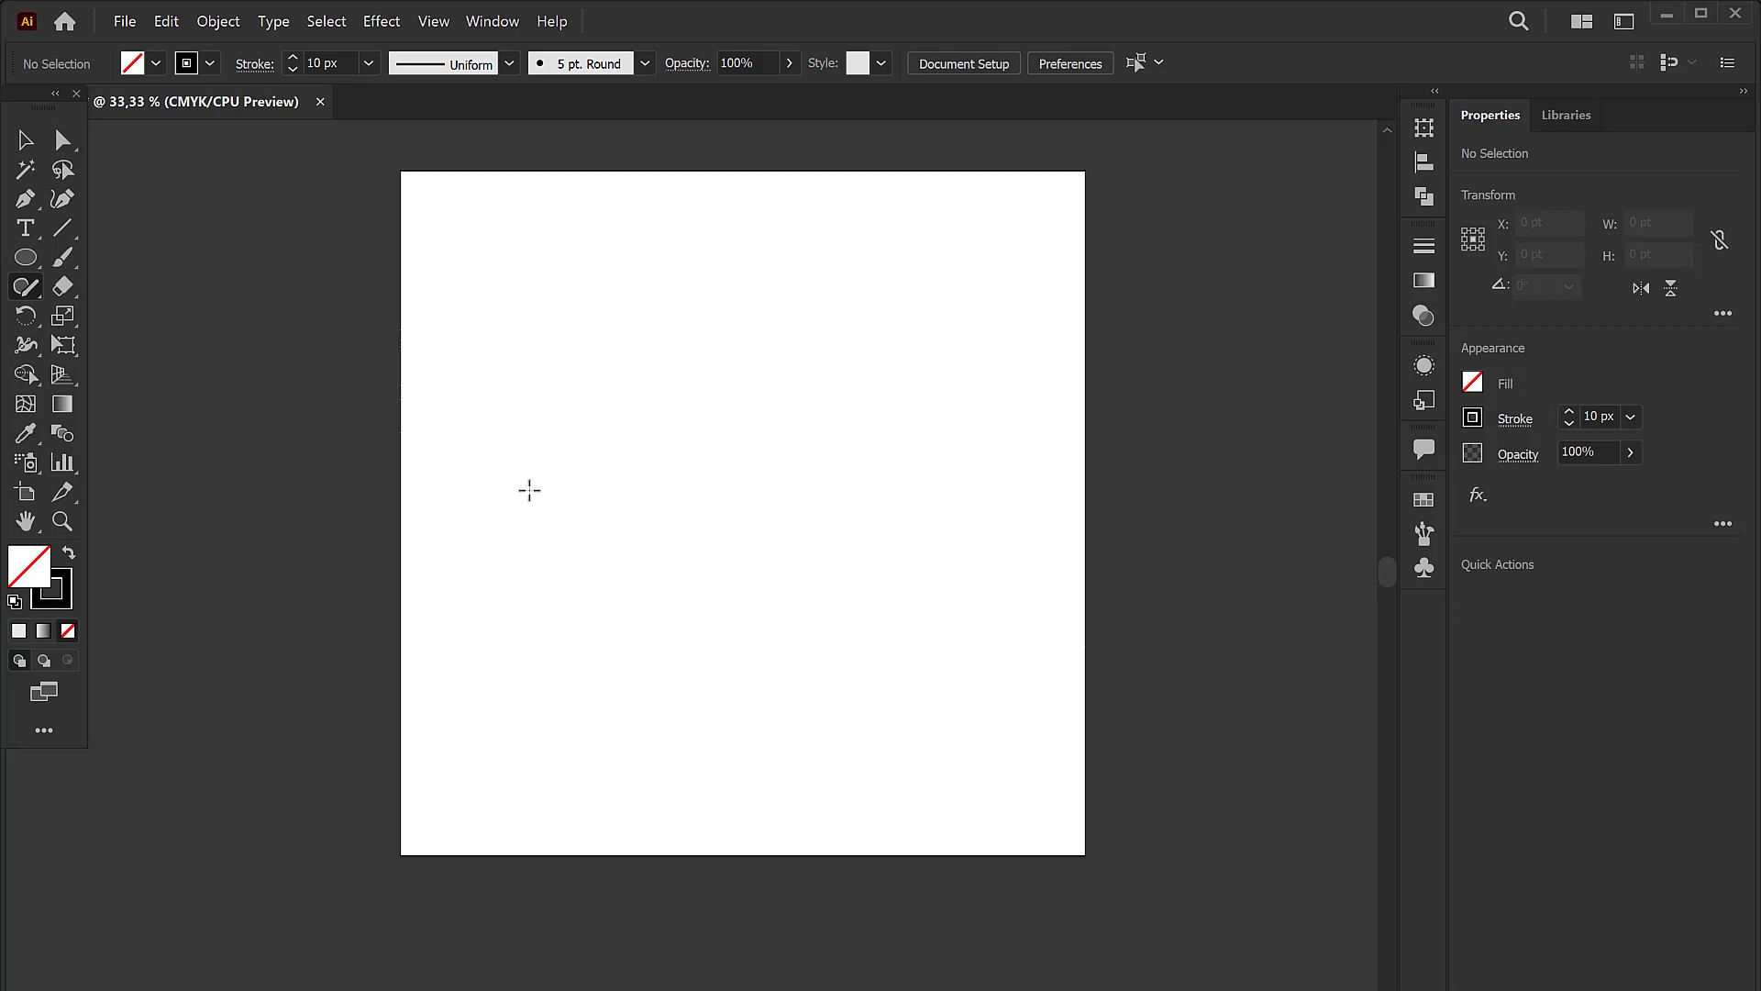
Step: Sketch a triangle, a rectangle below it and a circle to its right, then select all three
{"action": "mouse_move", "coordinate": [529, 490]}
{"action": "left_mouse_down"}
{"action": "mouse_move", "coordinate": [739, 263]}
{"action": "mouse_move", "coordinate": [978, 492]}
{"action": "mouse_move", "coordinate": [555, 511]}
{"action": "left_mouse_up"}
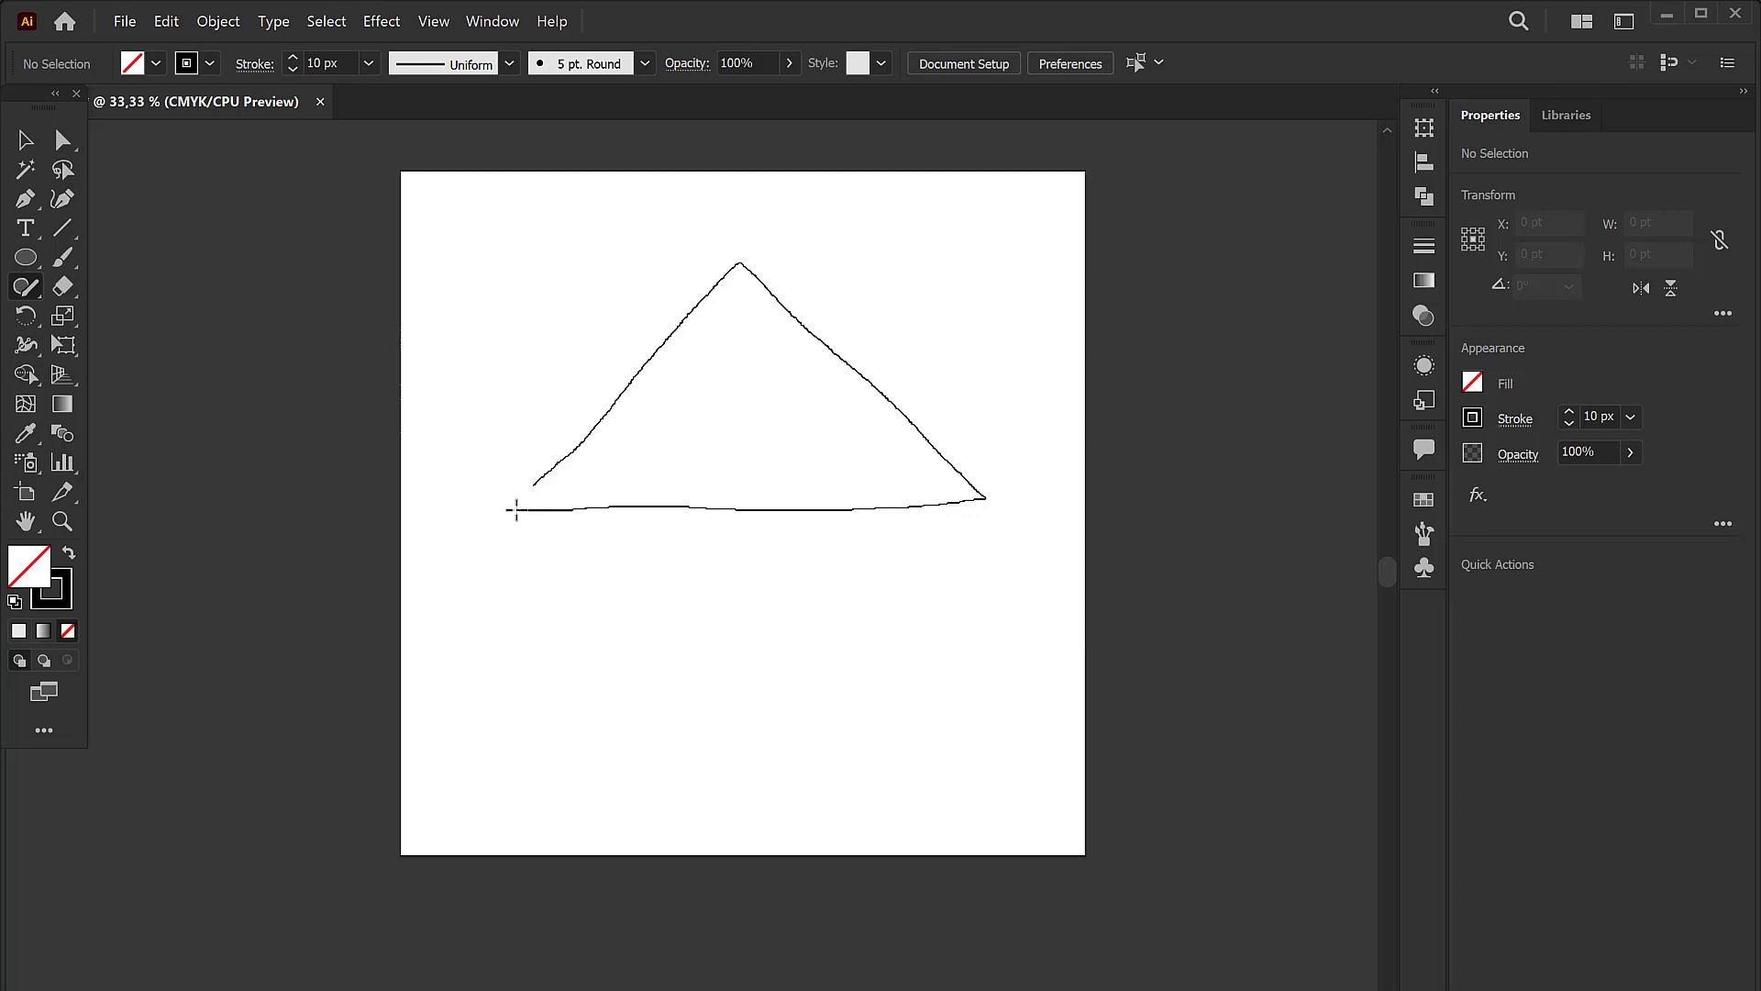
{"action": "left_click_drag", "start_coordinate": [516, 511], "coordinate": [516, 510]}
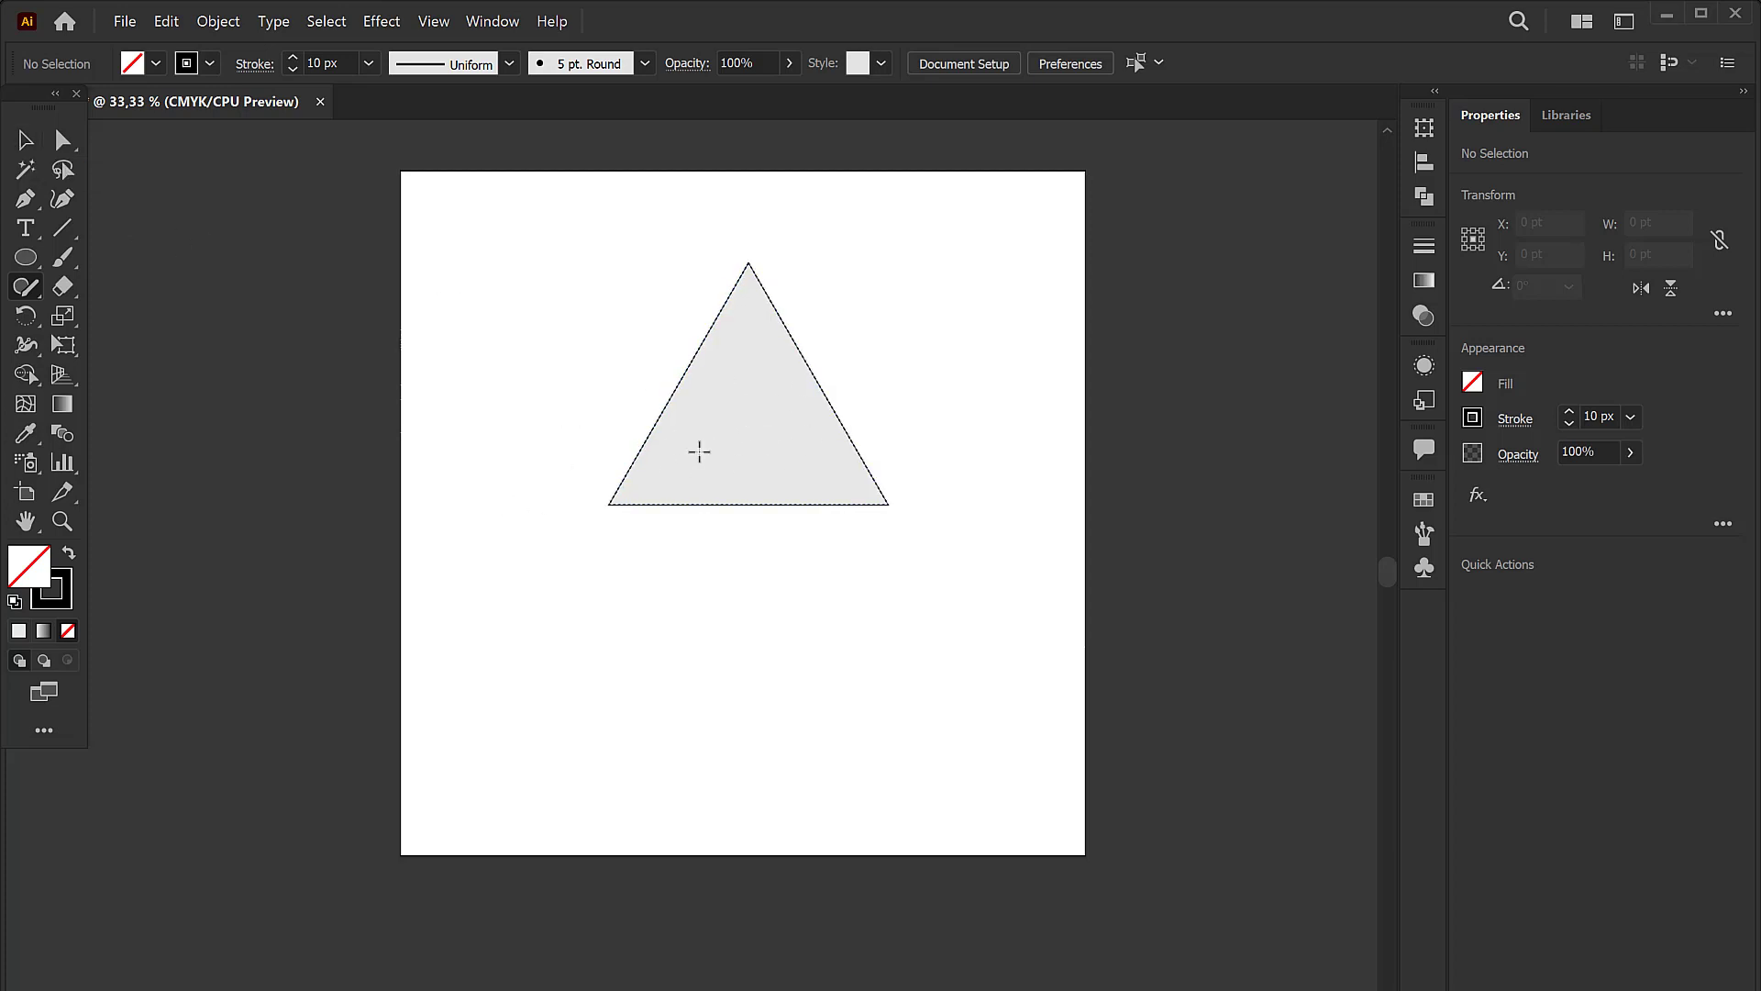
{"action": "left_click_drag", "start_coordinate": [541, 738], "coordinate": [533, 745]}
{"action": "mouse_move", "coordinate": [858, 335]}
{"action": "left_mouse_down"}
{"action": "mouse_move", "coordinate": [997, 397]}
{"action": "mouse_move", "coordinate": [859, 328]}
{"action": "left_mouse_up"}
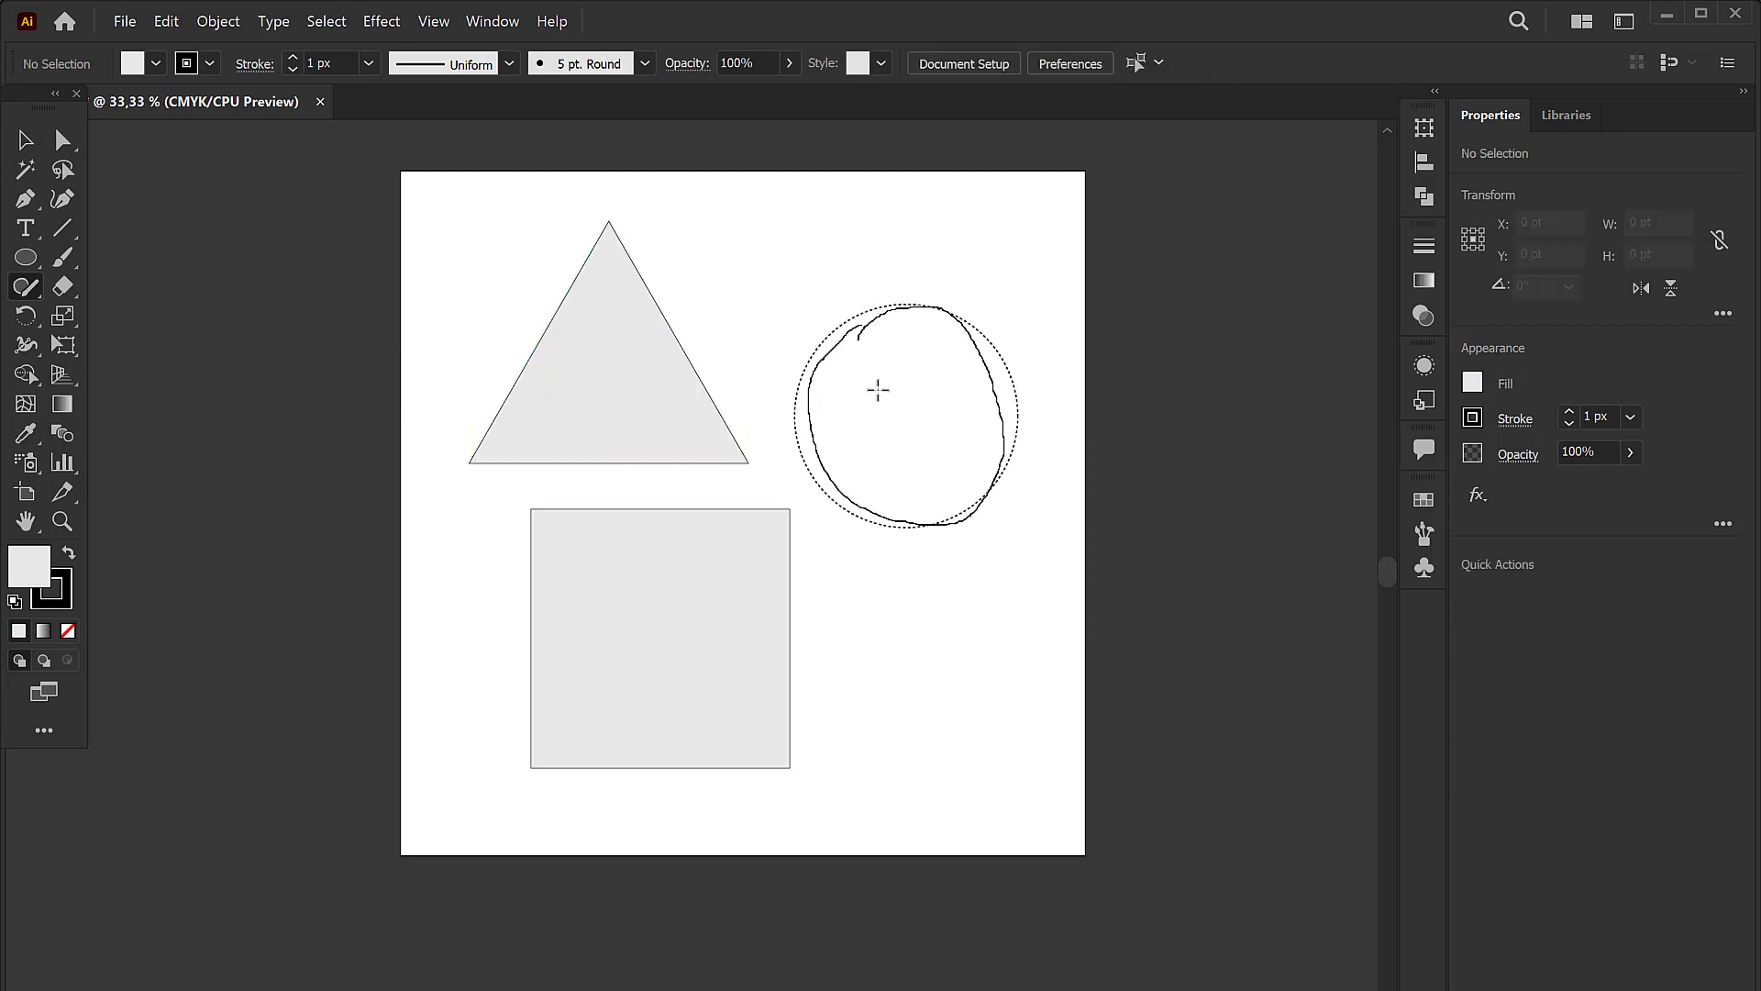
{"action": "key", "text": "v"}
{"action": "key", "text": "ctrl+a"}
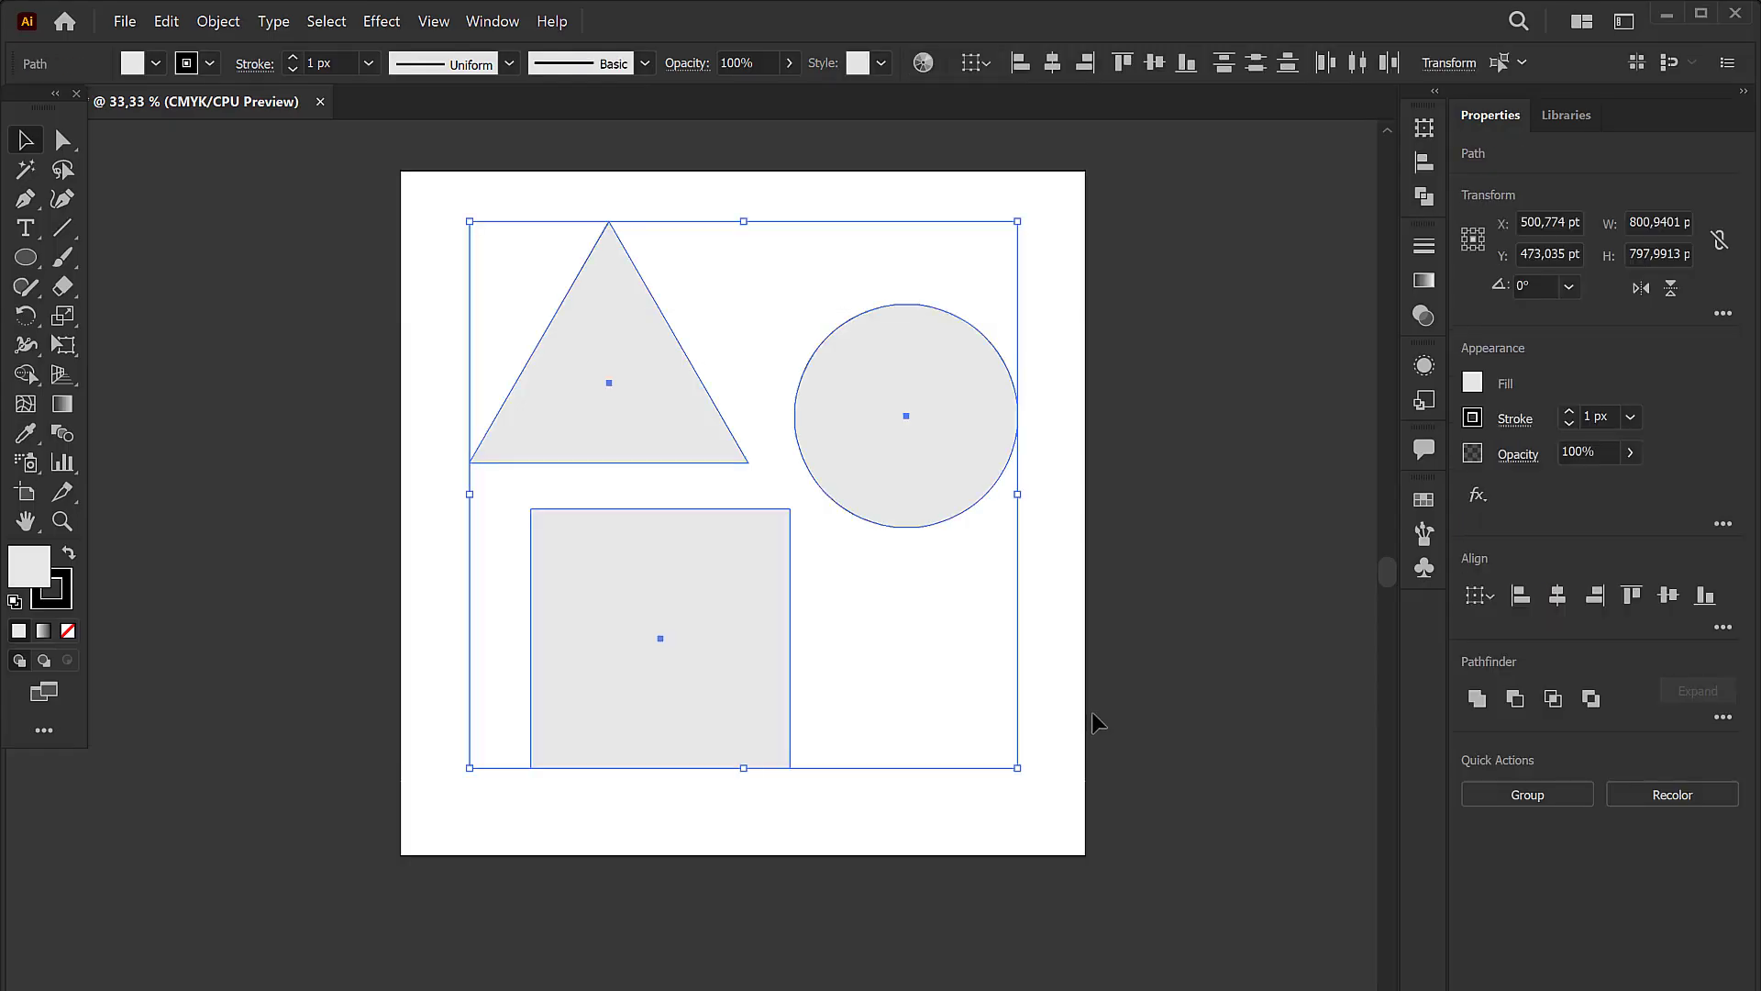
Step: Delete the shapes and draw two freehand wavy lines with the Pencil Tool
{"action": "key", "text": "Delete"}
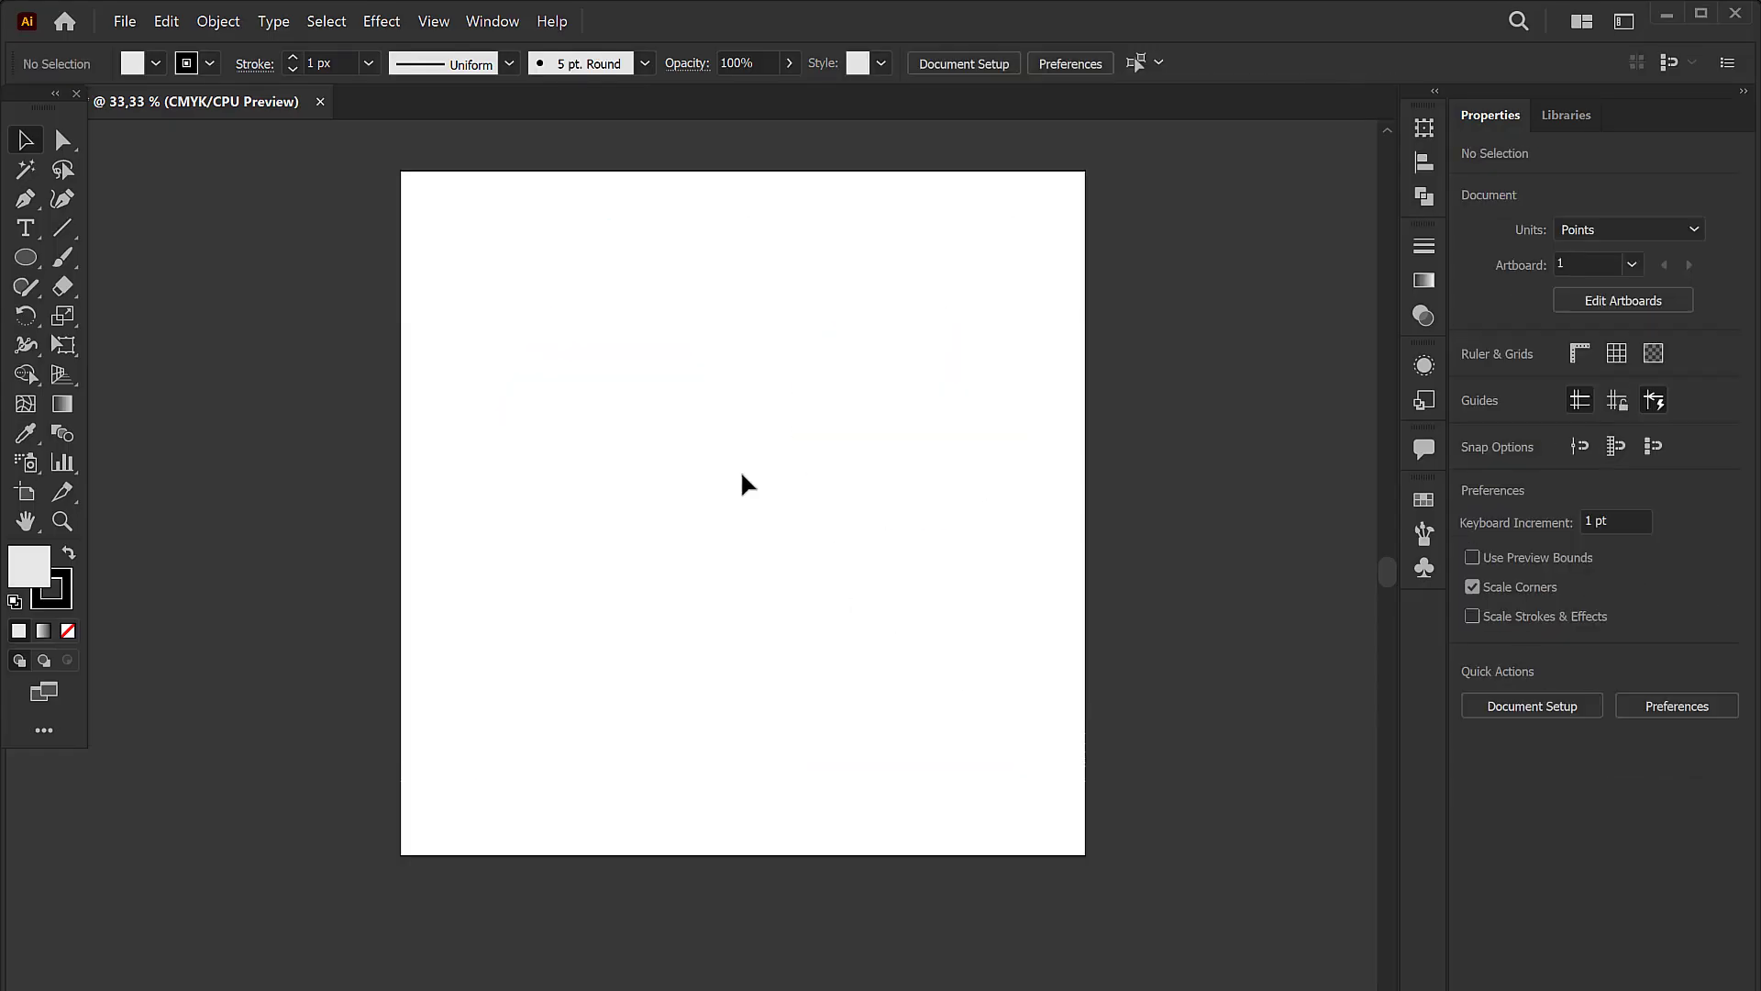
{"action": "right_click", "coordinate": [26, 287]}
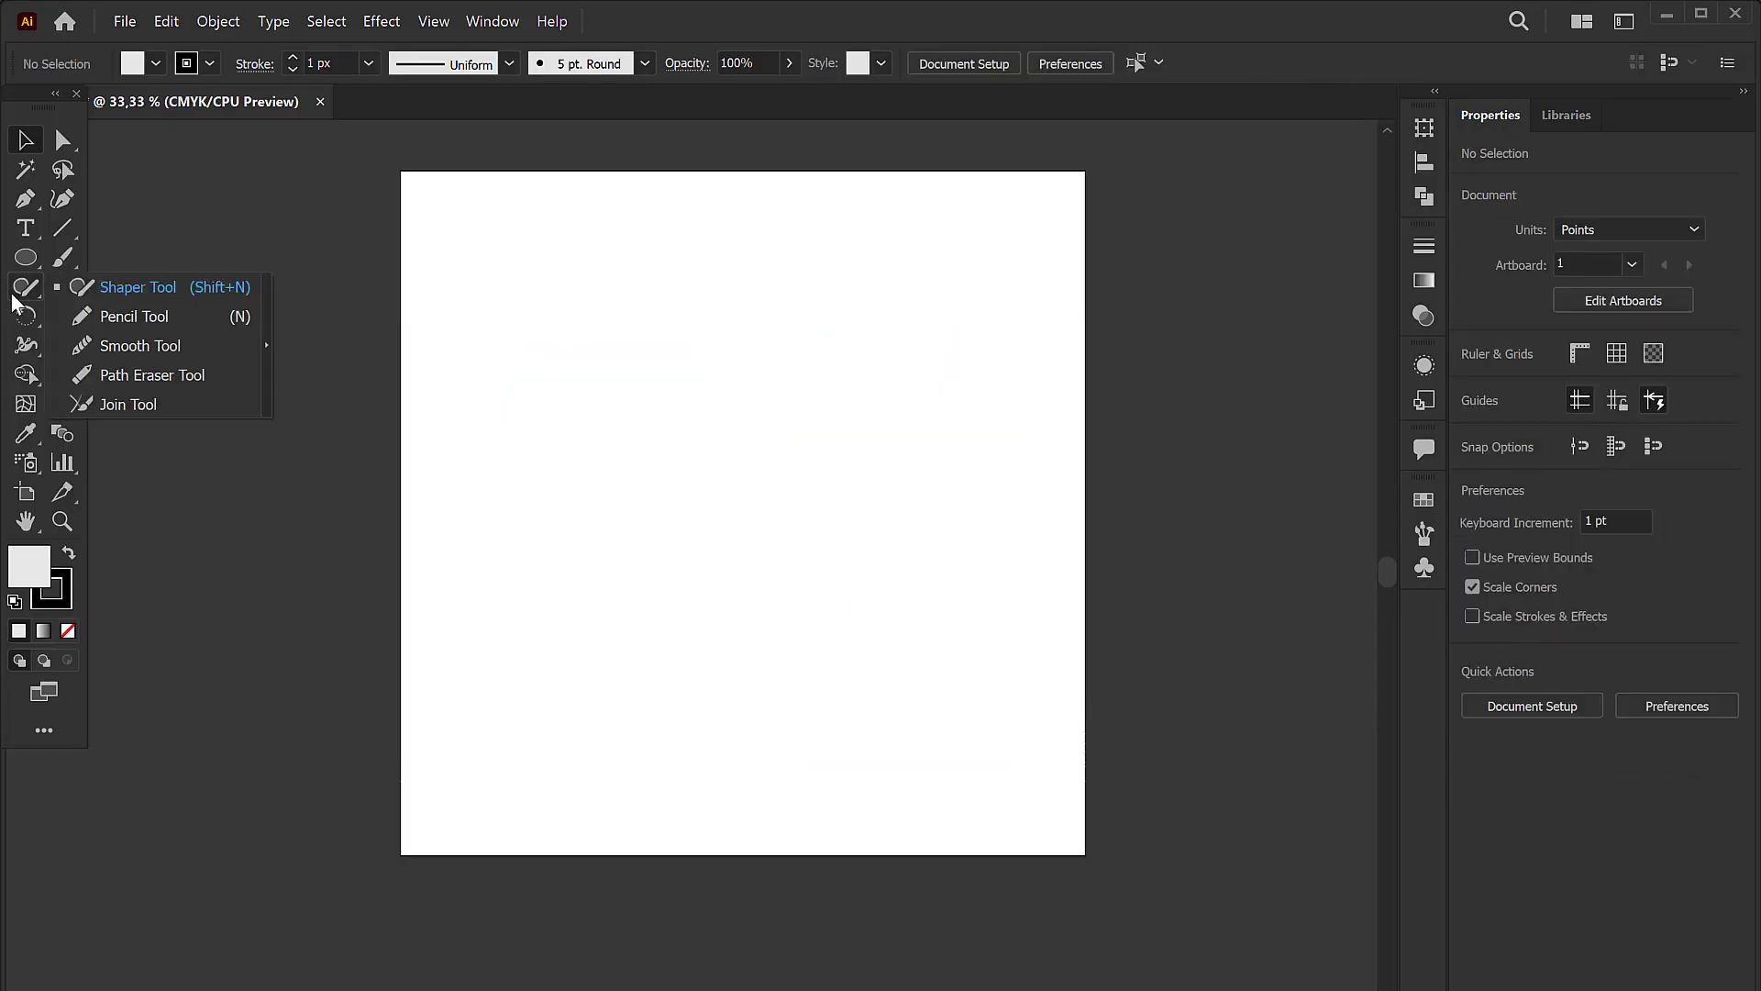
{"action": "left_click", "coordinate": [106, 313]}
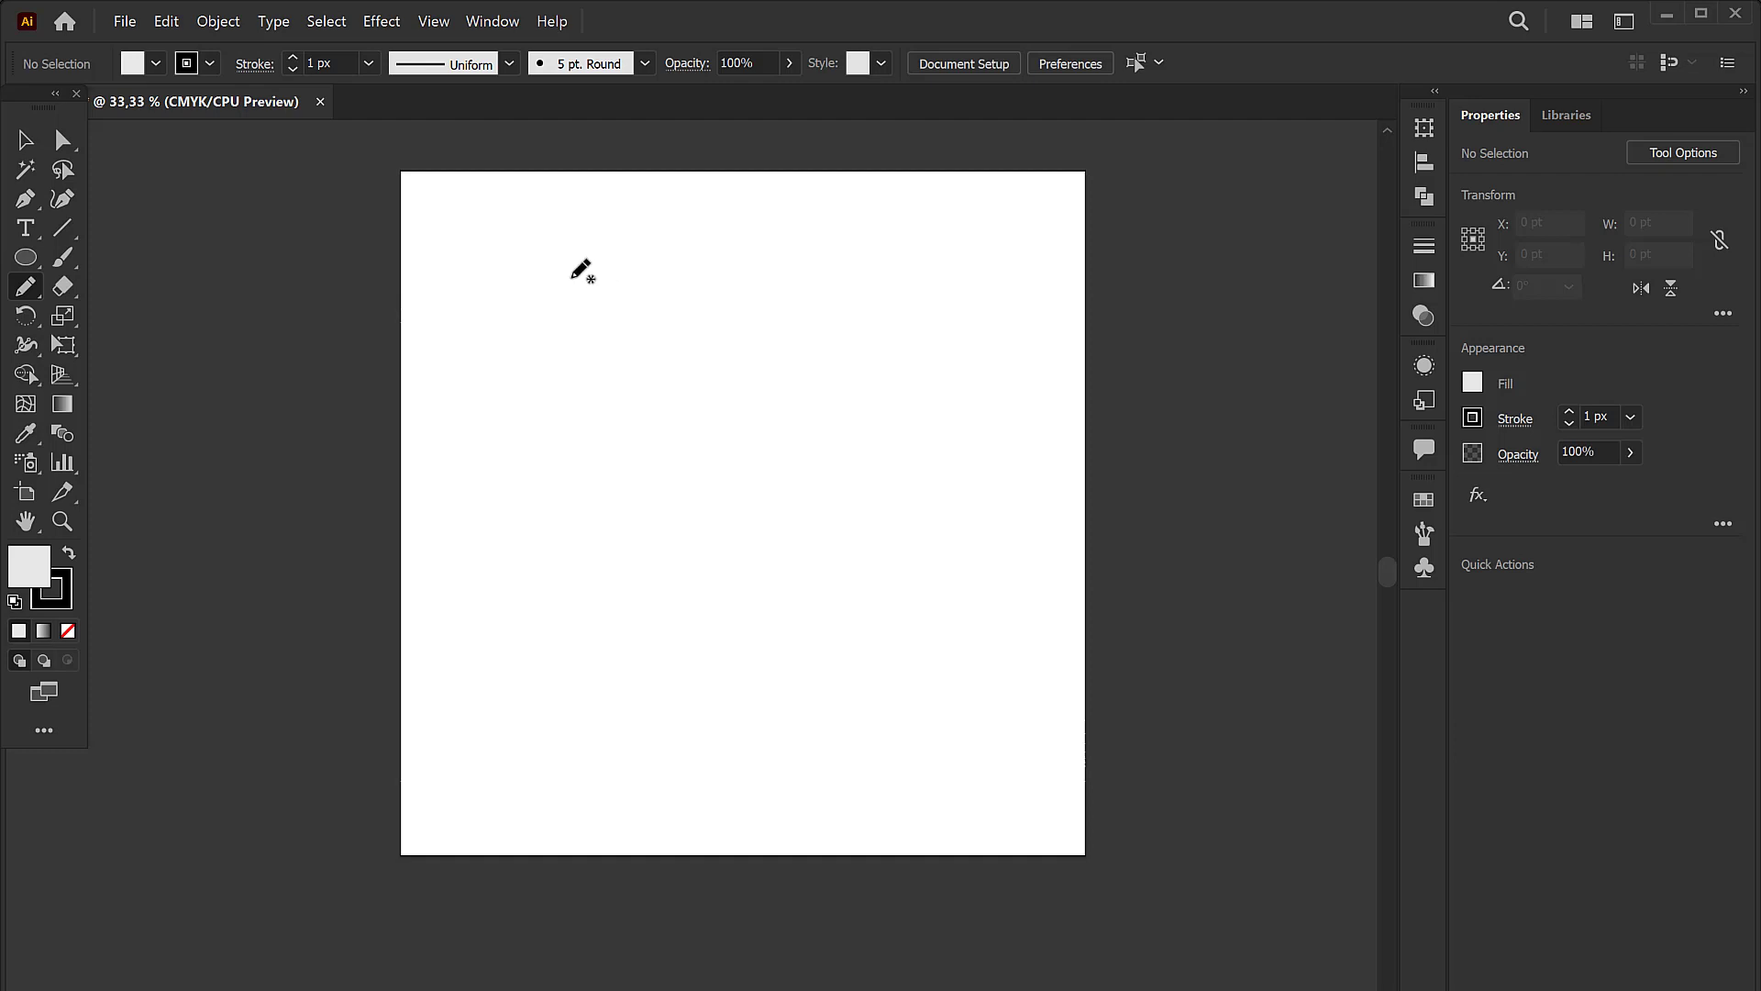
{"action": "left_click_drag", "start_coordinate": [572, 272], "coordinate": [561, 604]}
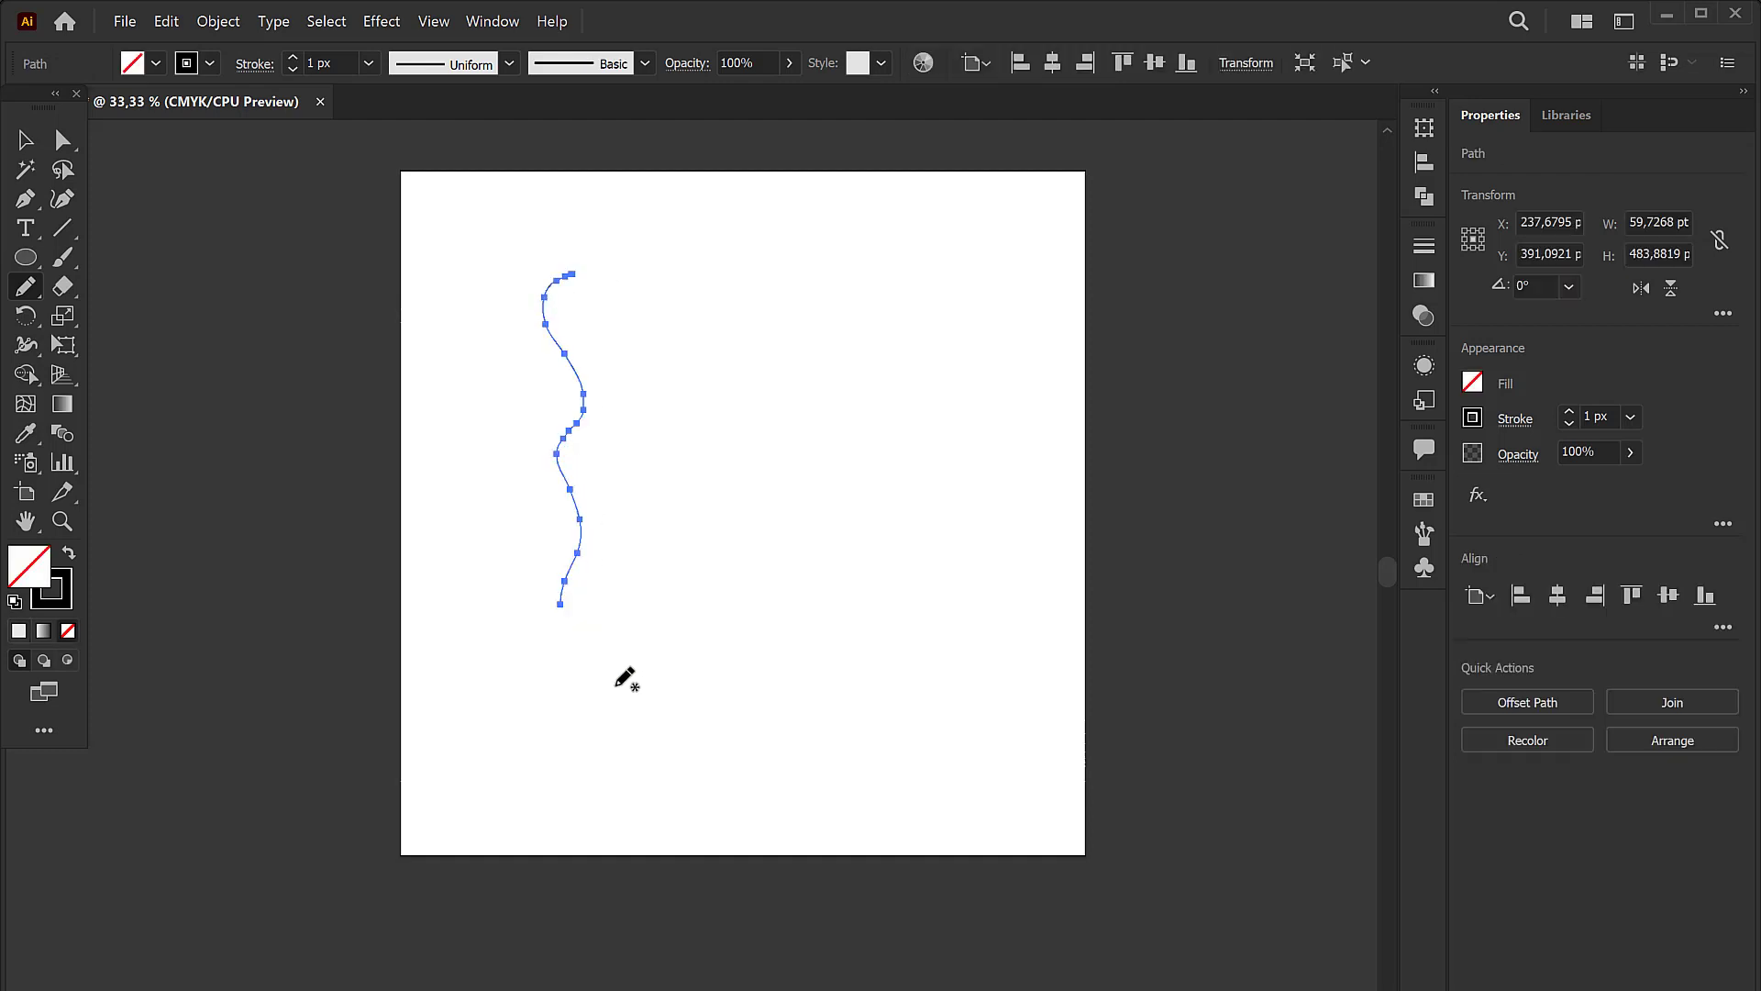
{"action": "left_click_drag", "start_coordinate": [615, 684], "coordinate": [679, 284]}
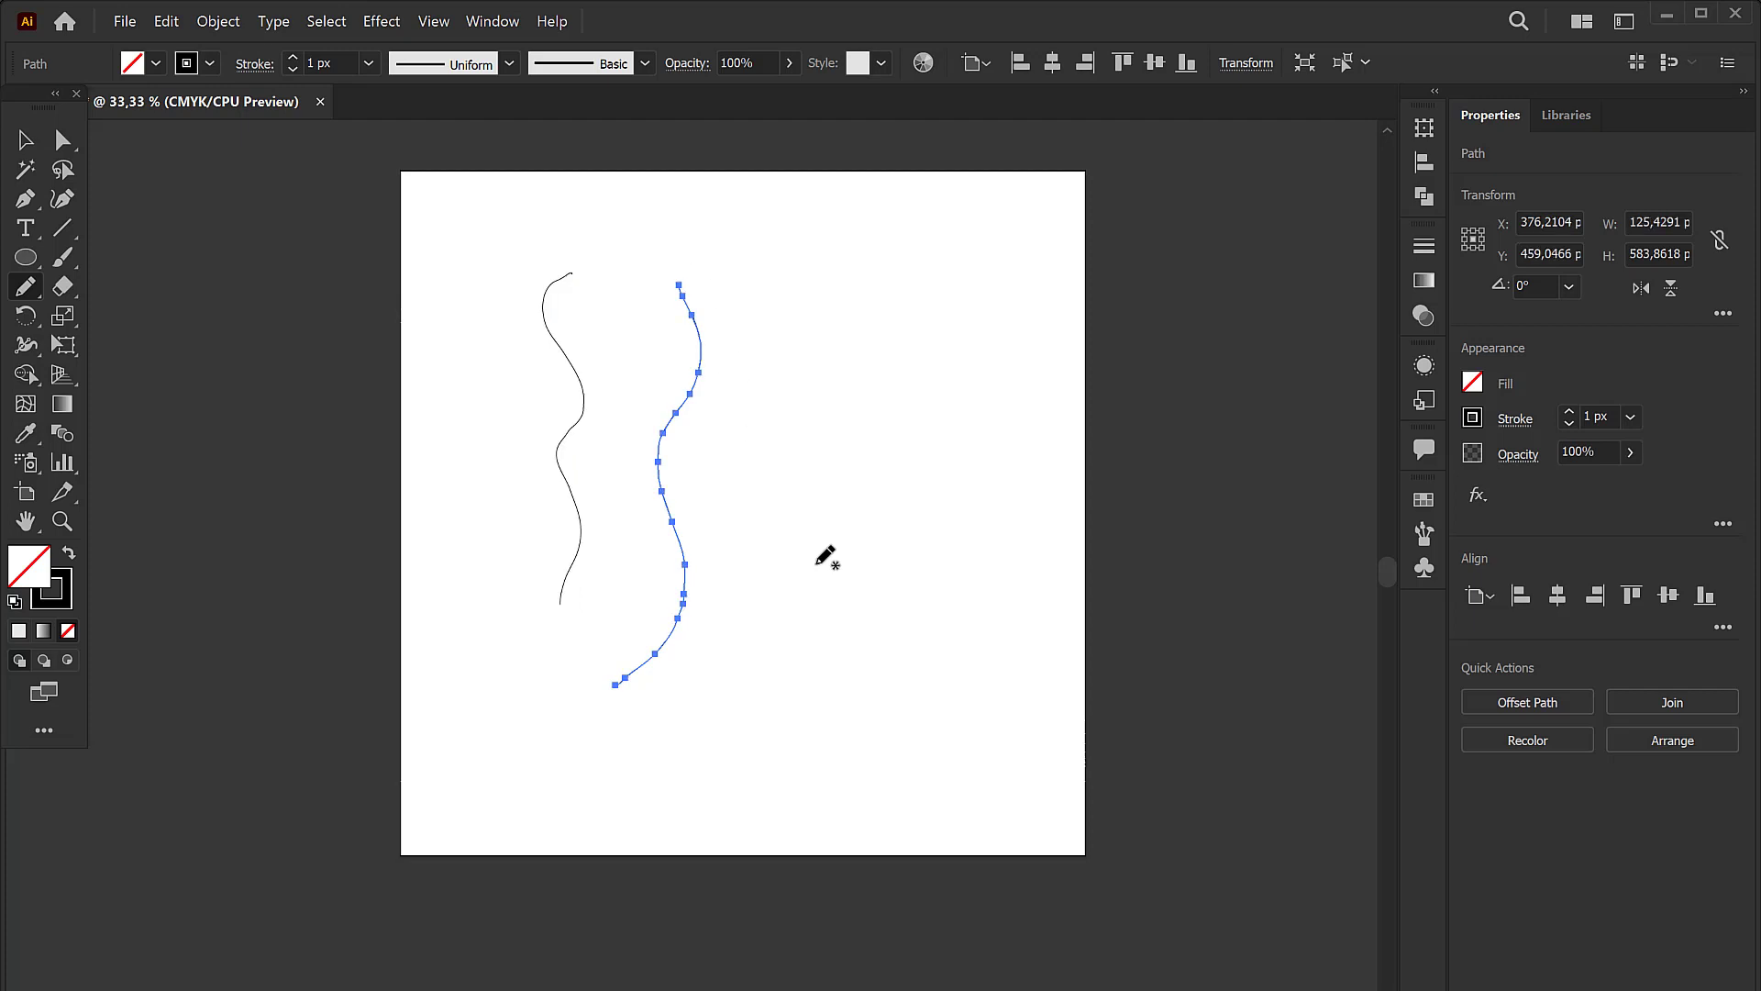
Step: Set the stroke weight to 10 px and draw a third wavy line further right
{"action": "left_click", "coordinate": [368, 62]}
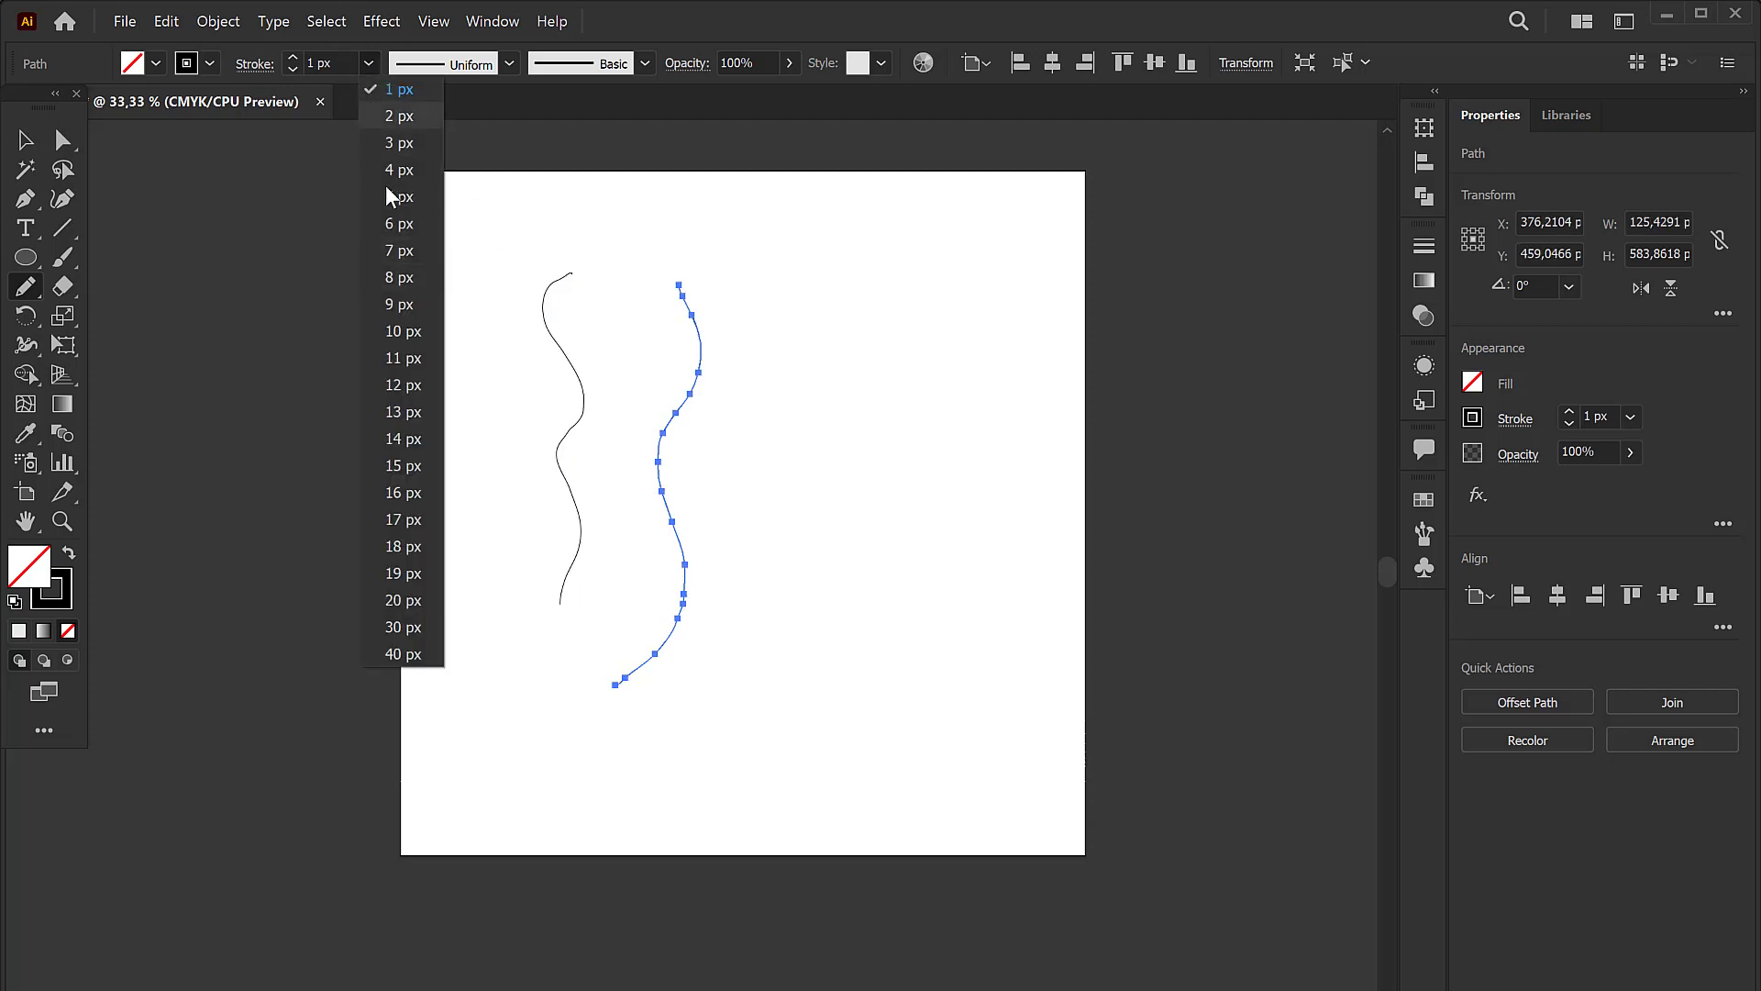
{"action": "left_click", "coordinate": [411, 336]}
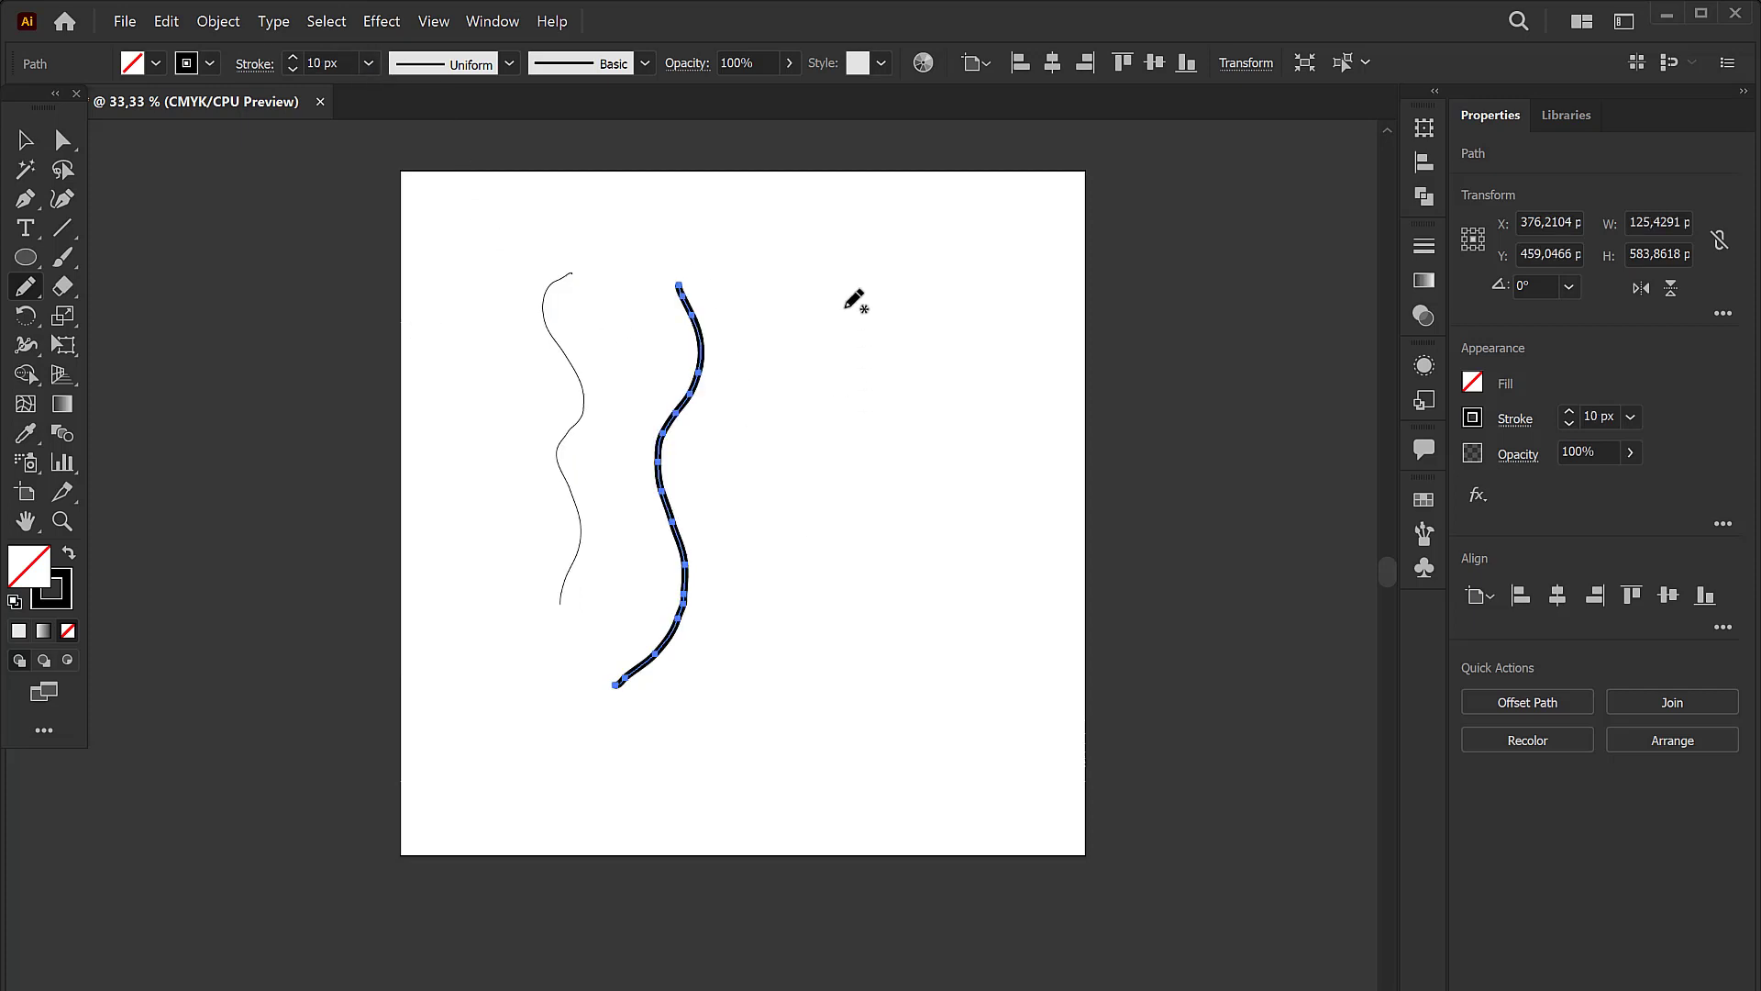
{"action": "left_click_drag", "start_coordinate": [846, 306], "coordinate": [817, 588]}
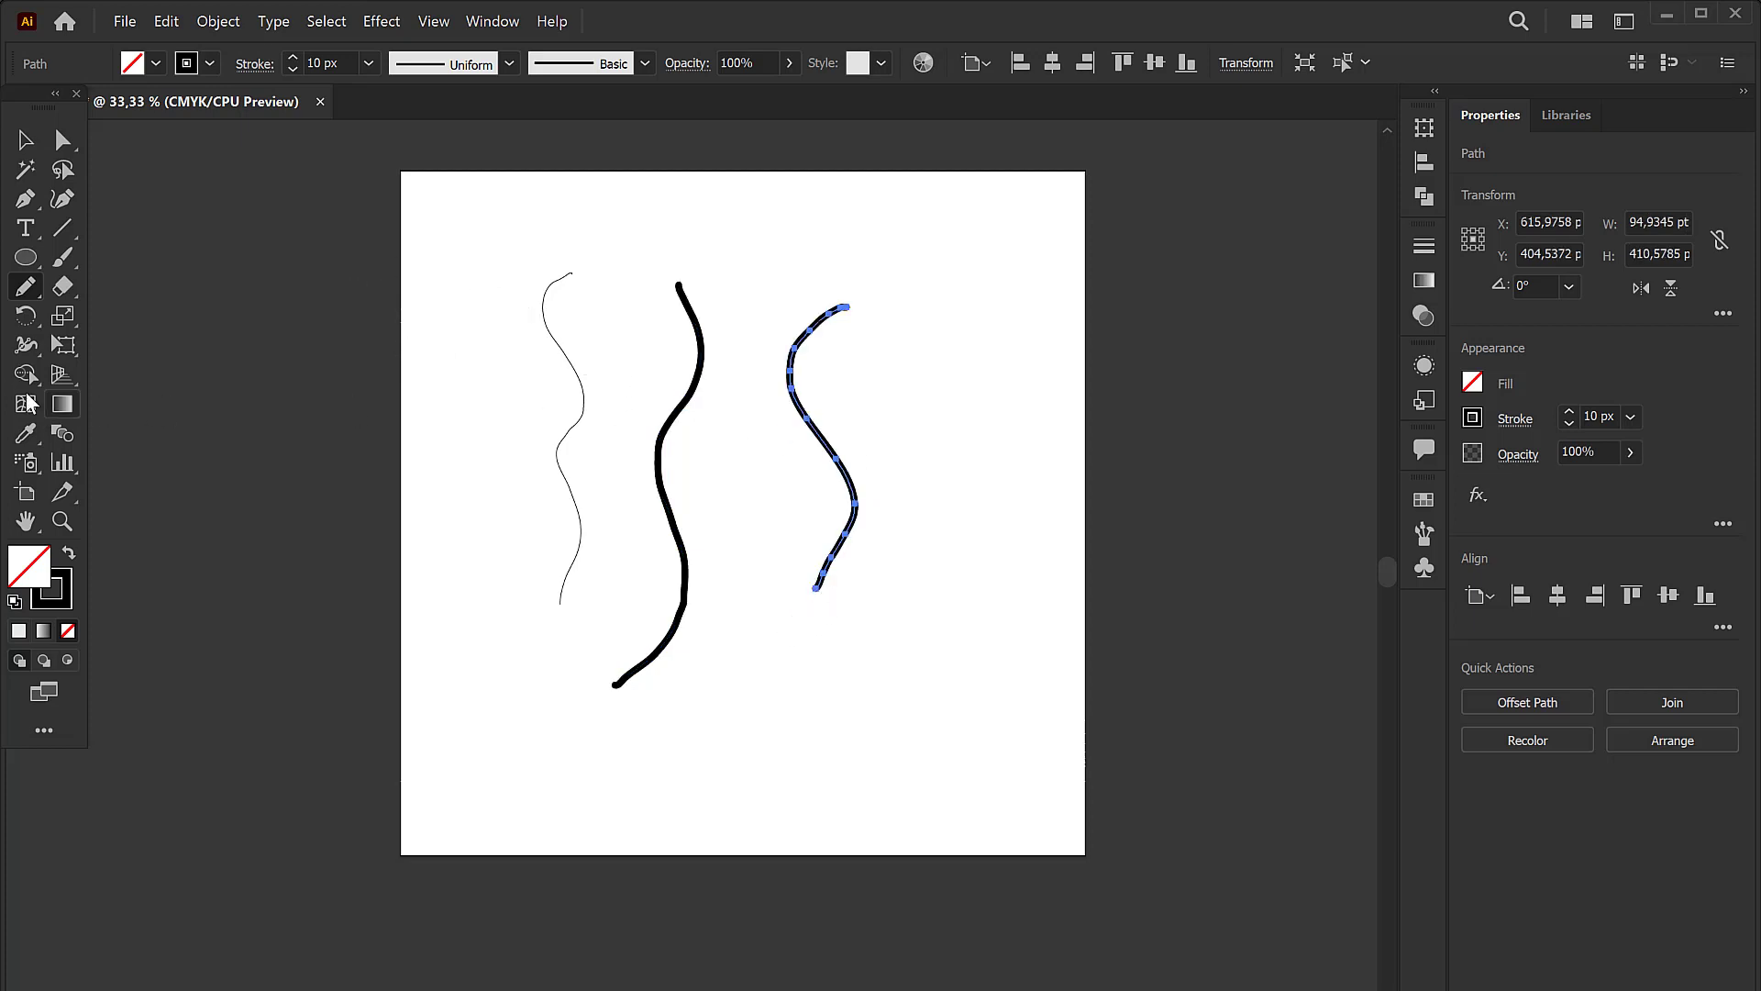
Step: Set the Pencil Tool fidelity toward Smooth
{"action": "double_click", "coordinate": [24, 290]}
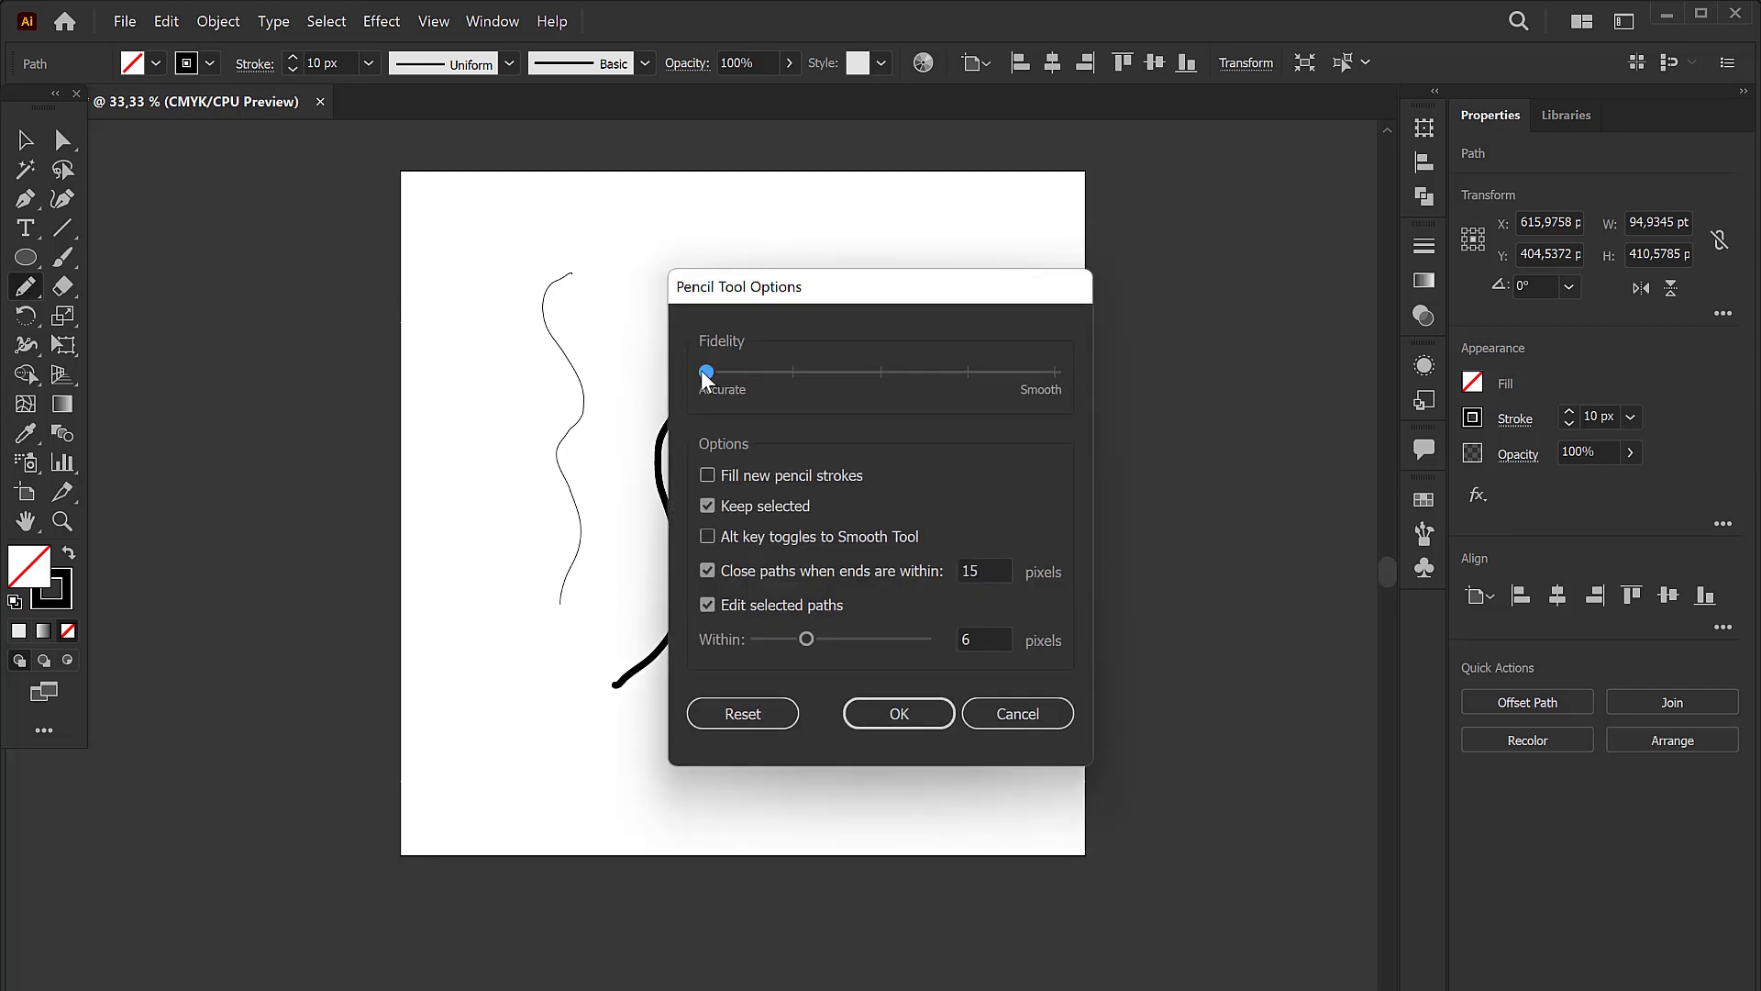
{"action": "left_click", "coordinate": [1055, 374]}
{"action": "left_click", "coordinate": [899, 714]}
Step: Draw a fourth wavy line, then marquee-select all four lines
{"action": "mouse_move", "coordinate": [977, 324]}
{"action": "left_mouse_down"}
{"action": "mouse_move", "coordinate": [947, 352]}
{"action": "mouse_move", "coordinate": [985, 424]}
{"action": "mouse_move", "coordinate": [981, 498]}
{"action": "mouse_move", "coordinate": [937, 544]}
{"action": "mouse_move", "coordinate": [944, 602]}
{"action": "mouse_move", "coordinate": [912, 700]}
{"action": "mouse_move", "coordinate": [869, 750]}
{"action": "left_mouse_up"}
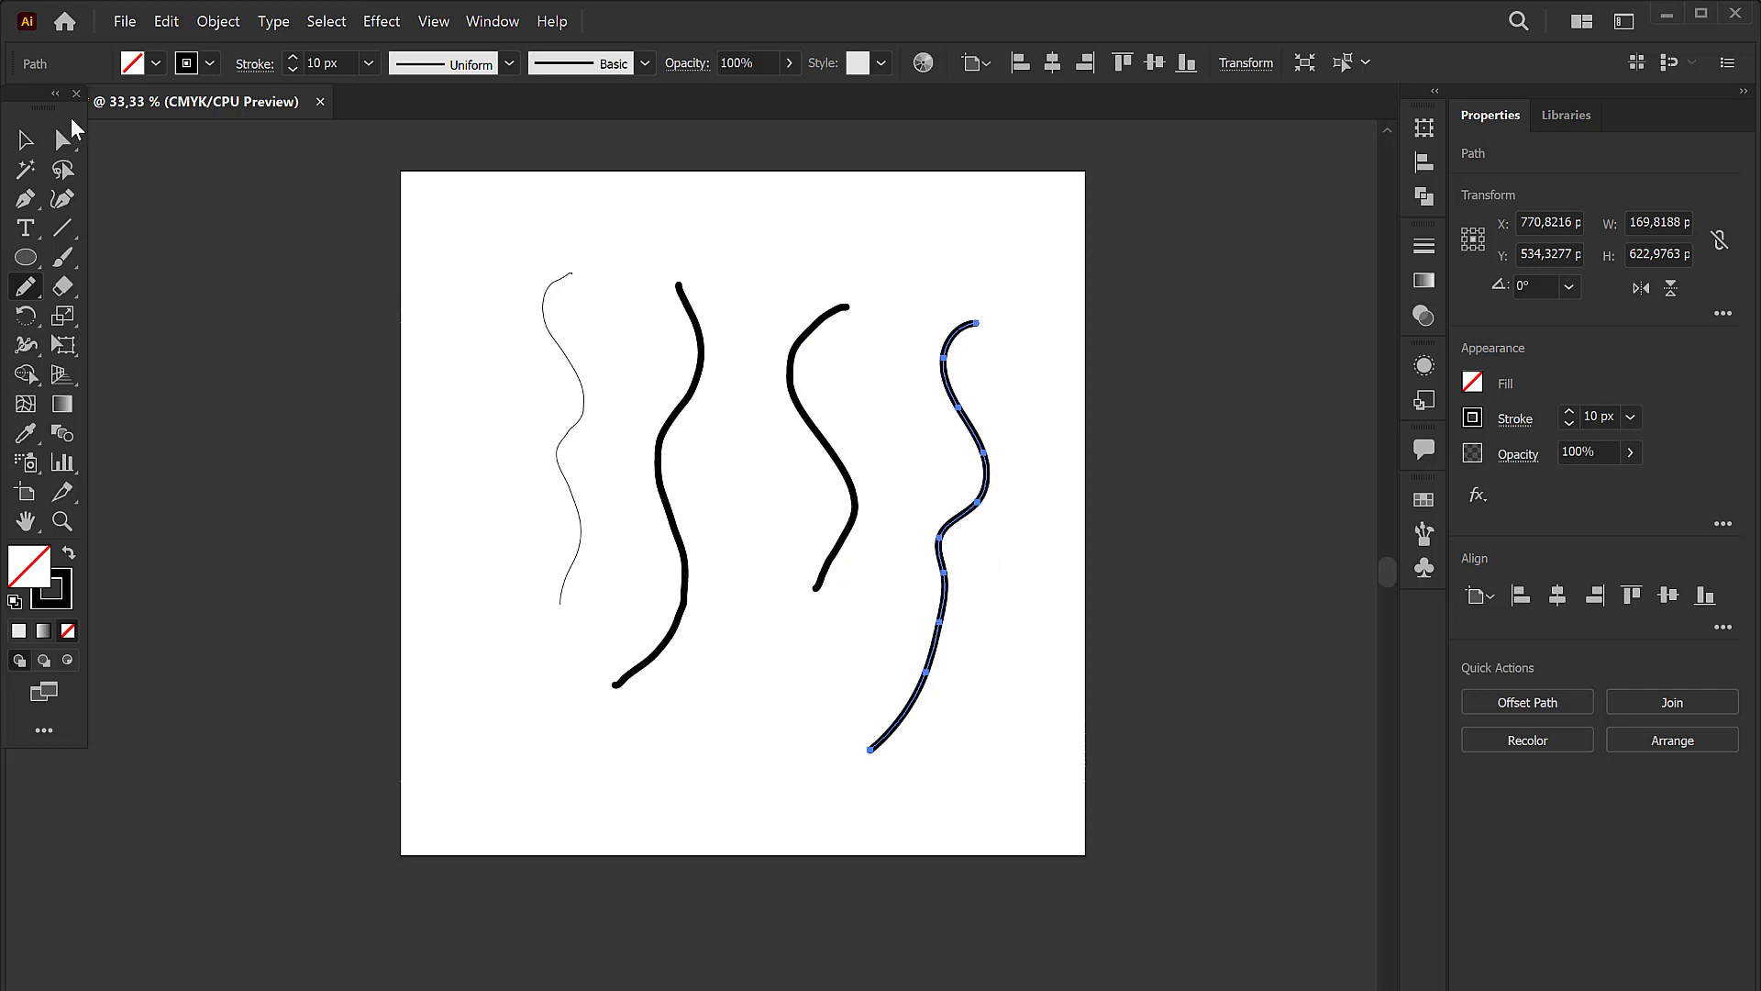
{"action": "left_click", "coordinate": [25, 139]}
{"action": "left_click_drag", "start_coordinate": [440, 287], "coordinate": [1124, 760]}
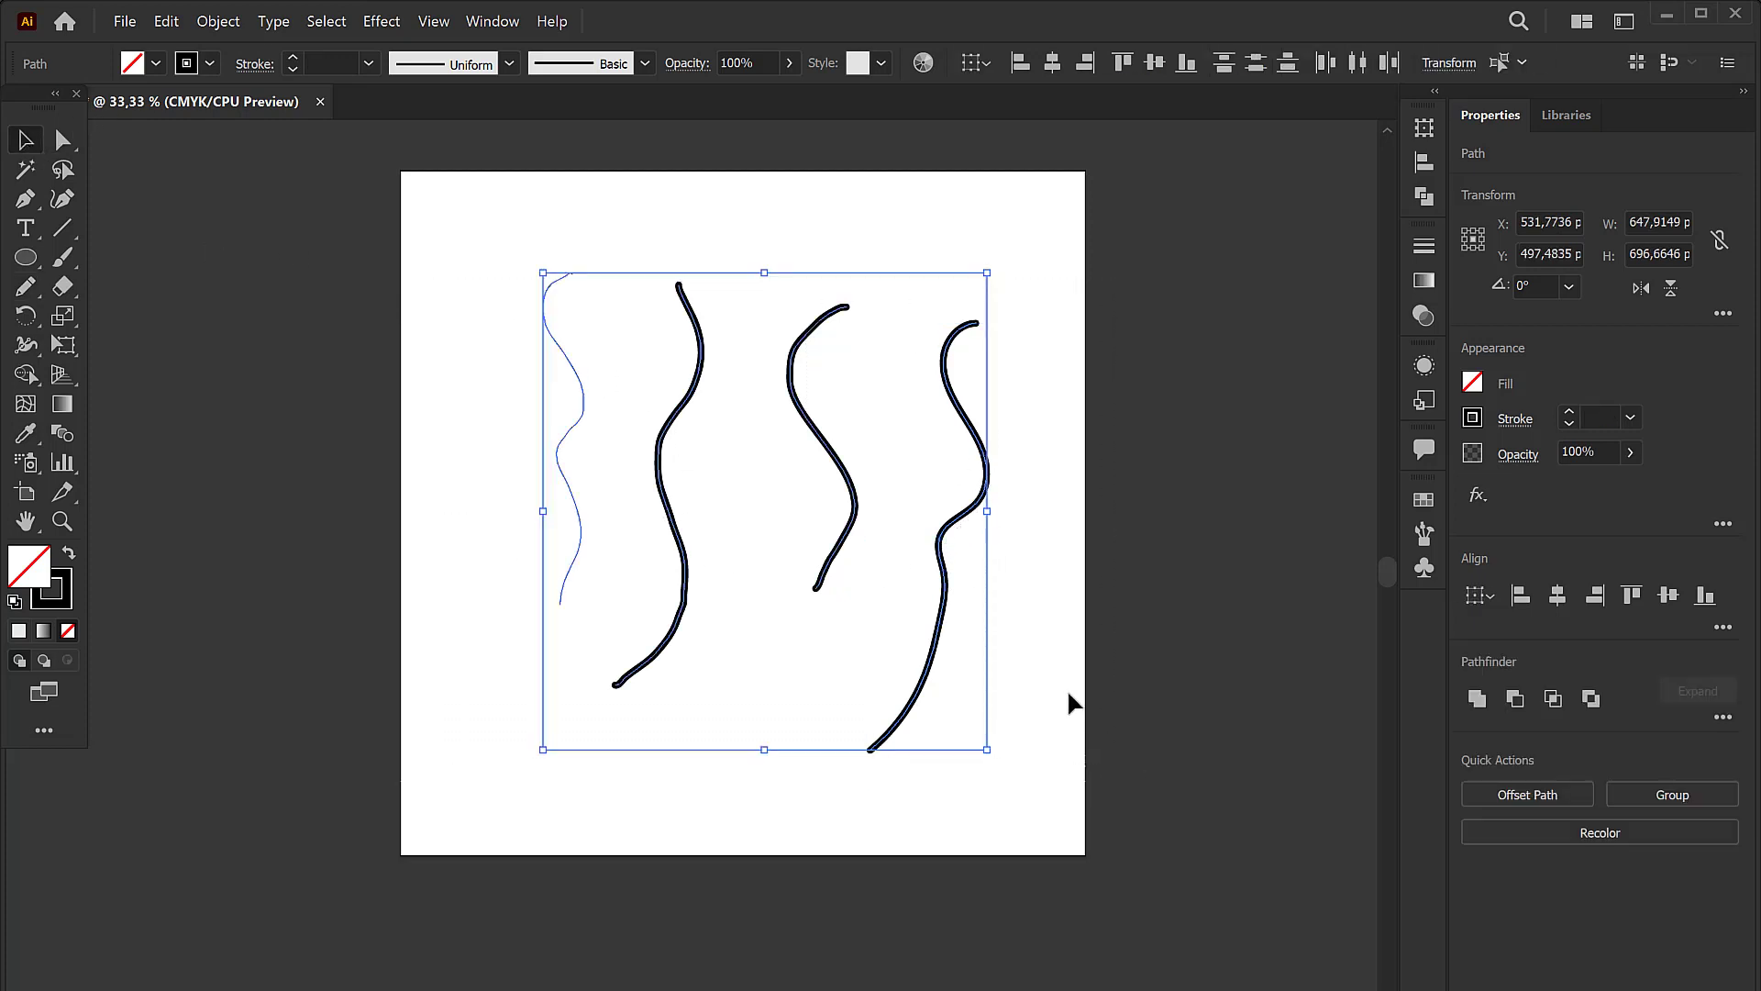
Step: Delete the four lines and draw one long wavy pencil line across the artboard's middle
{"action": "key", "text": "Delete"}
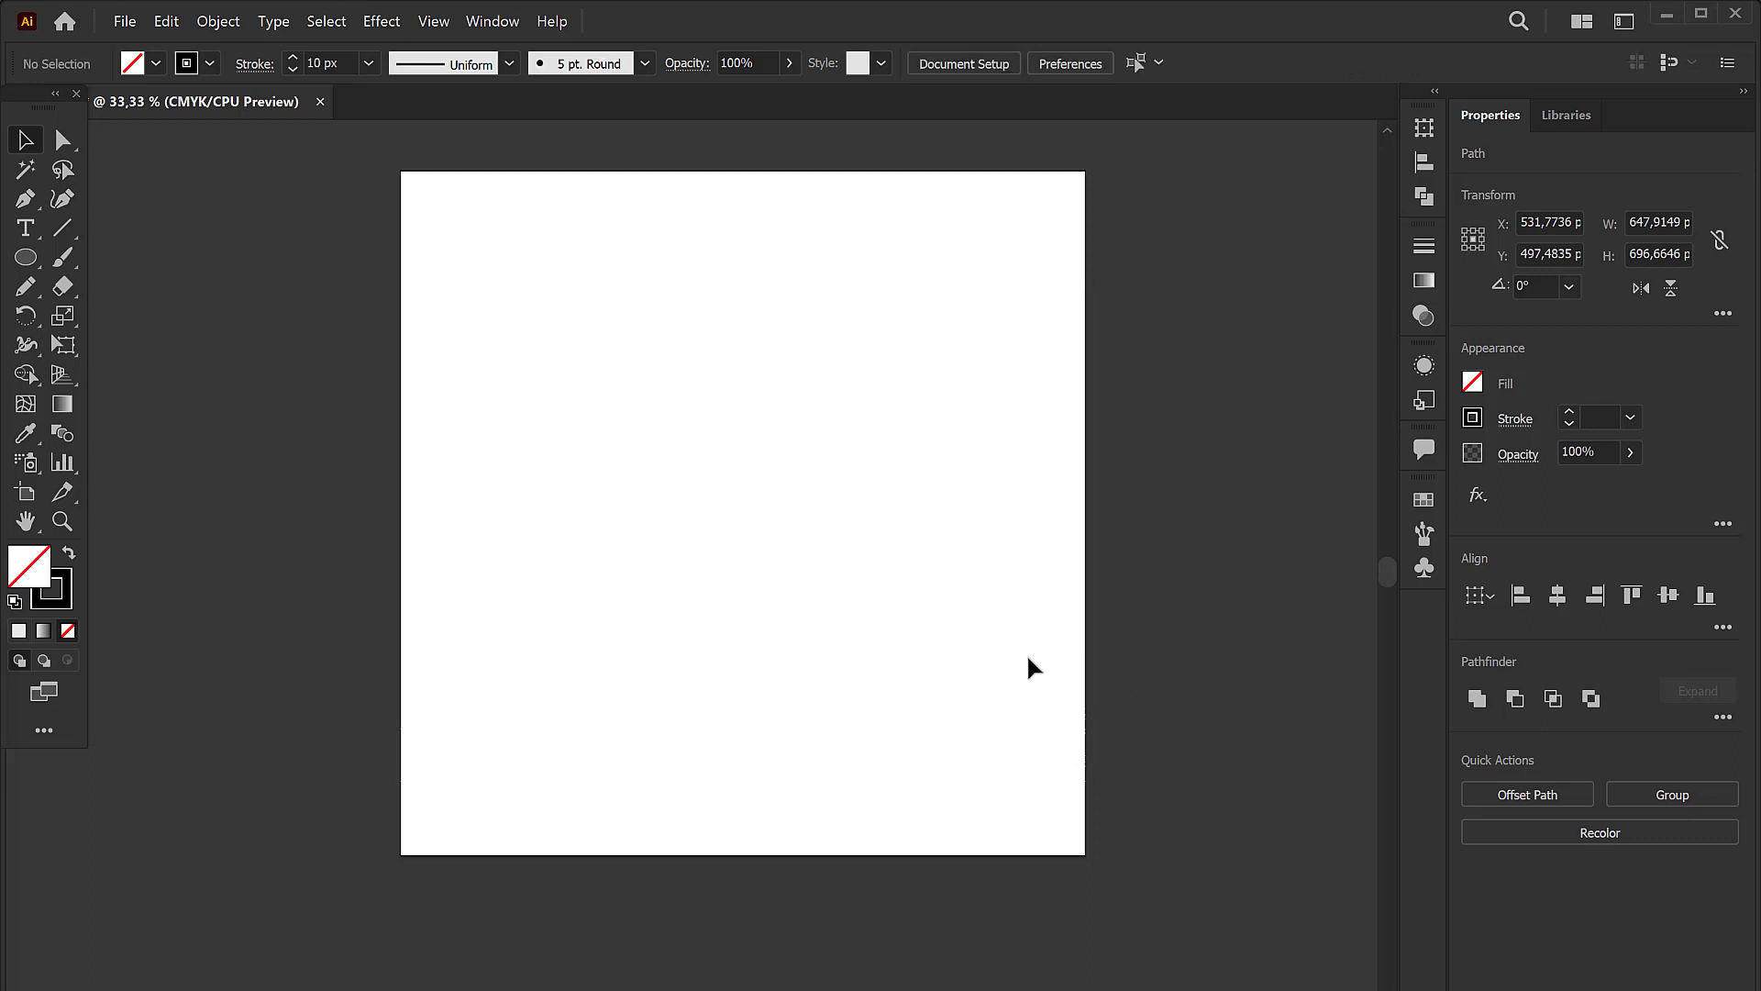
{"action": "right_click", "coordinate": [26, 285]}
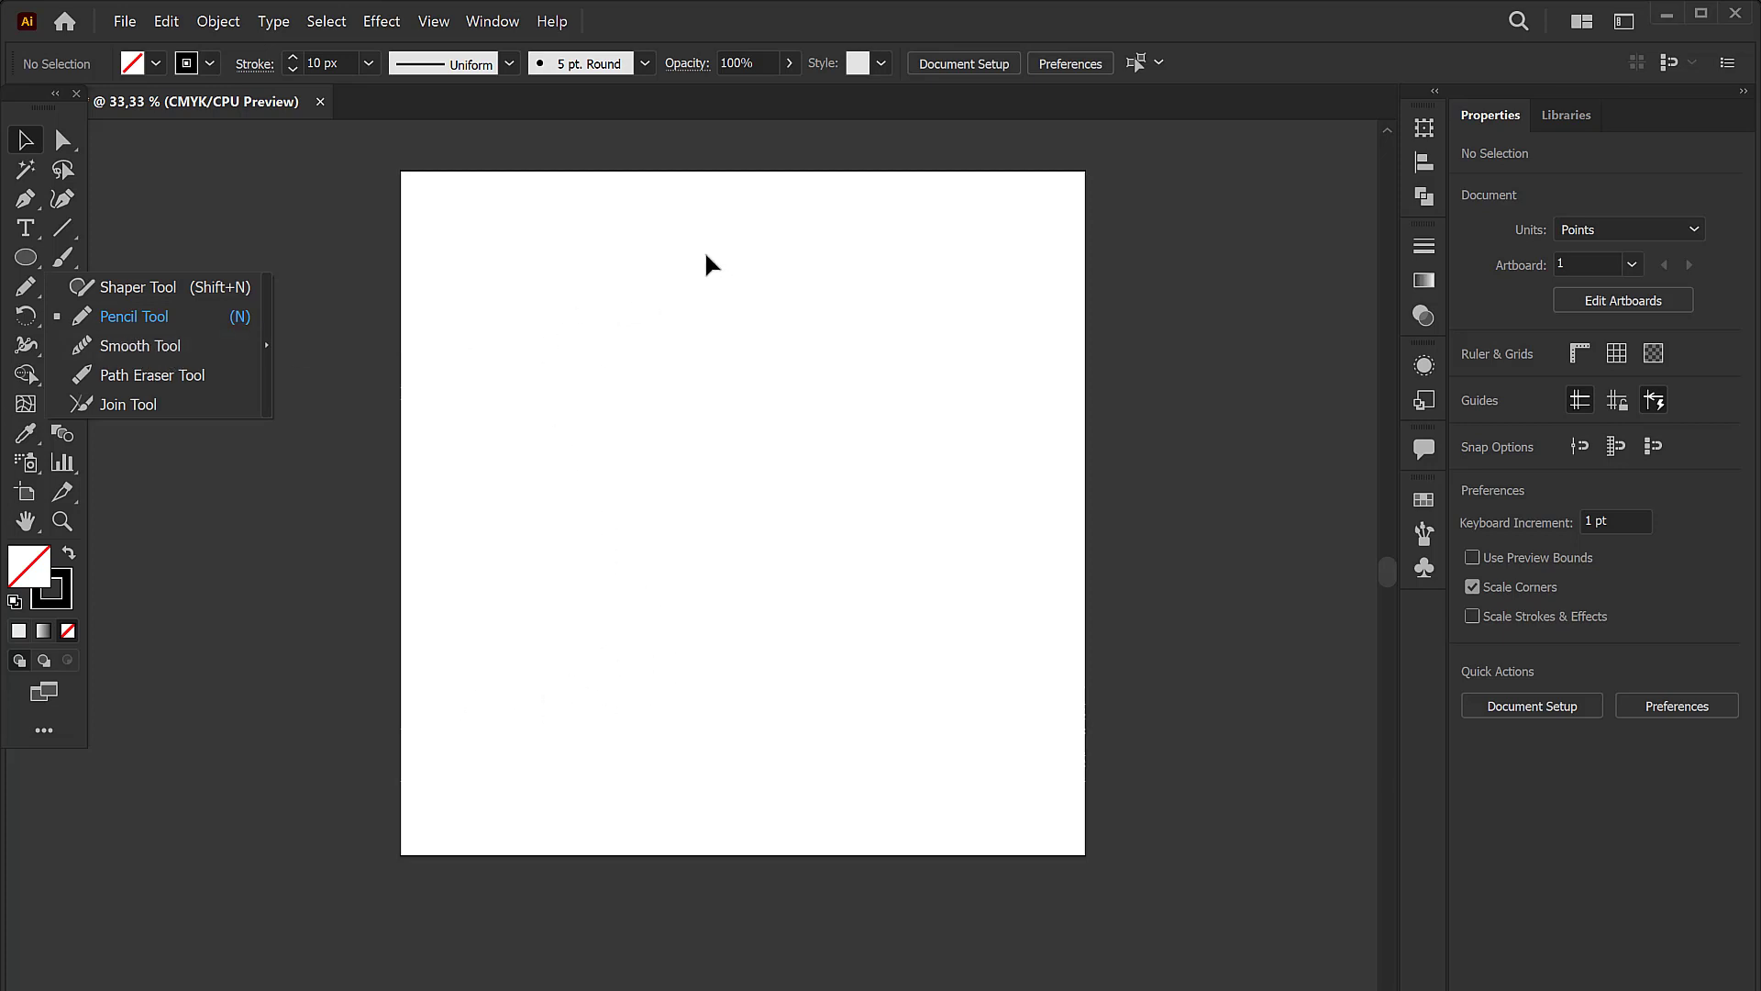
{"action": "left_click", "coordinate": [85, 315]}
{"action": "double_click", "coordinate": [27, 287]}
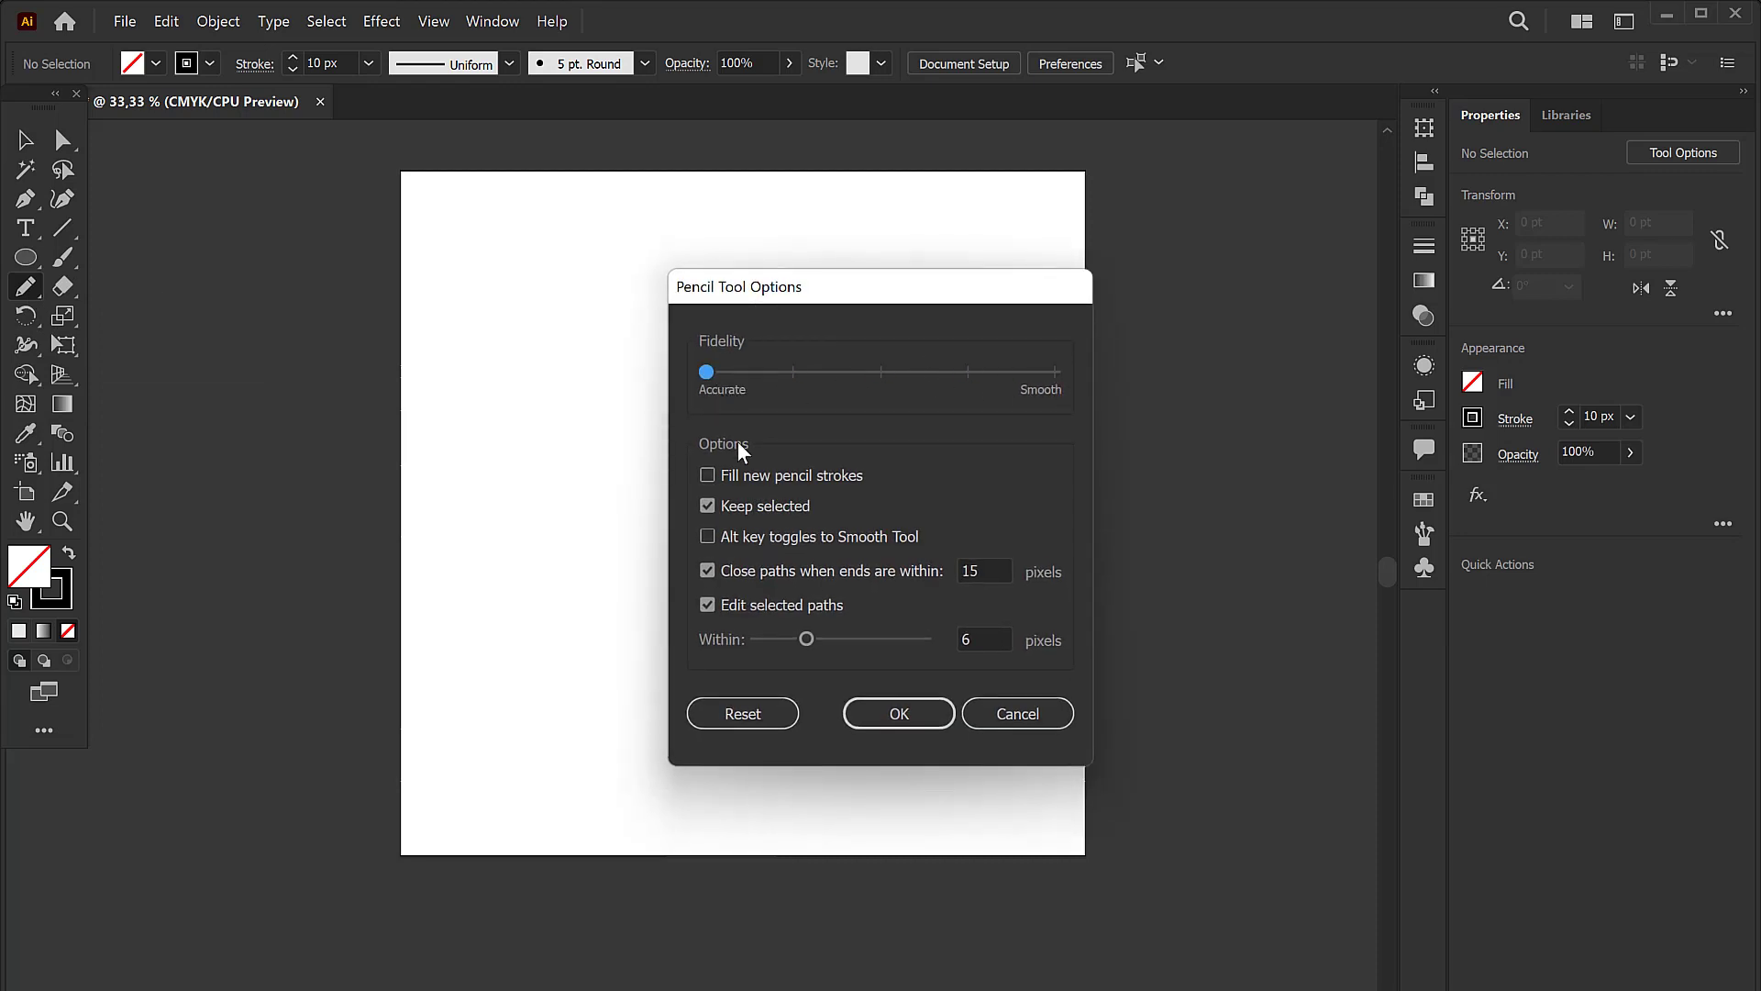
{"action": "left_click", "coordinate": [882, 702]}
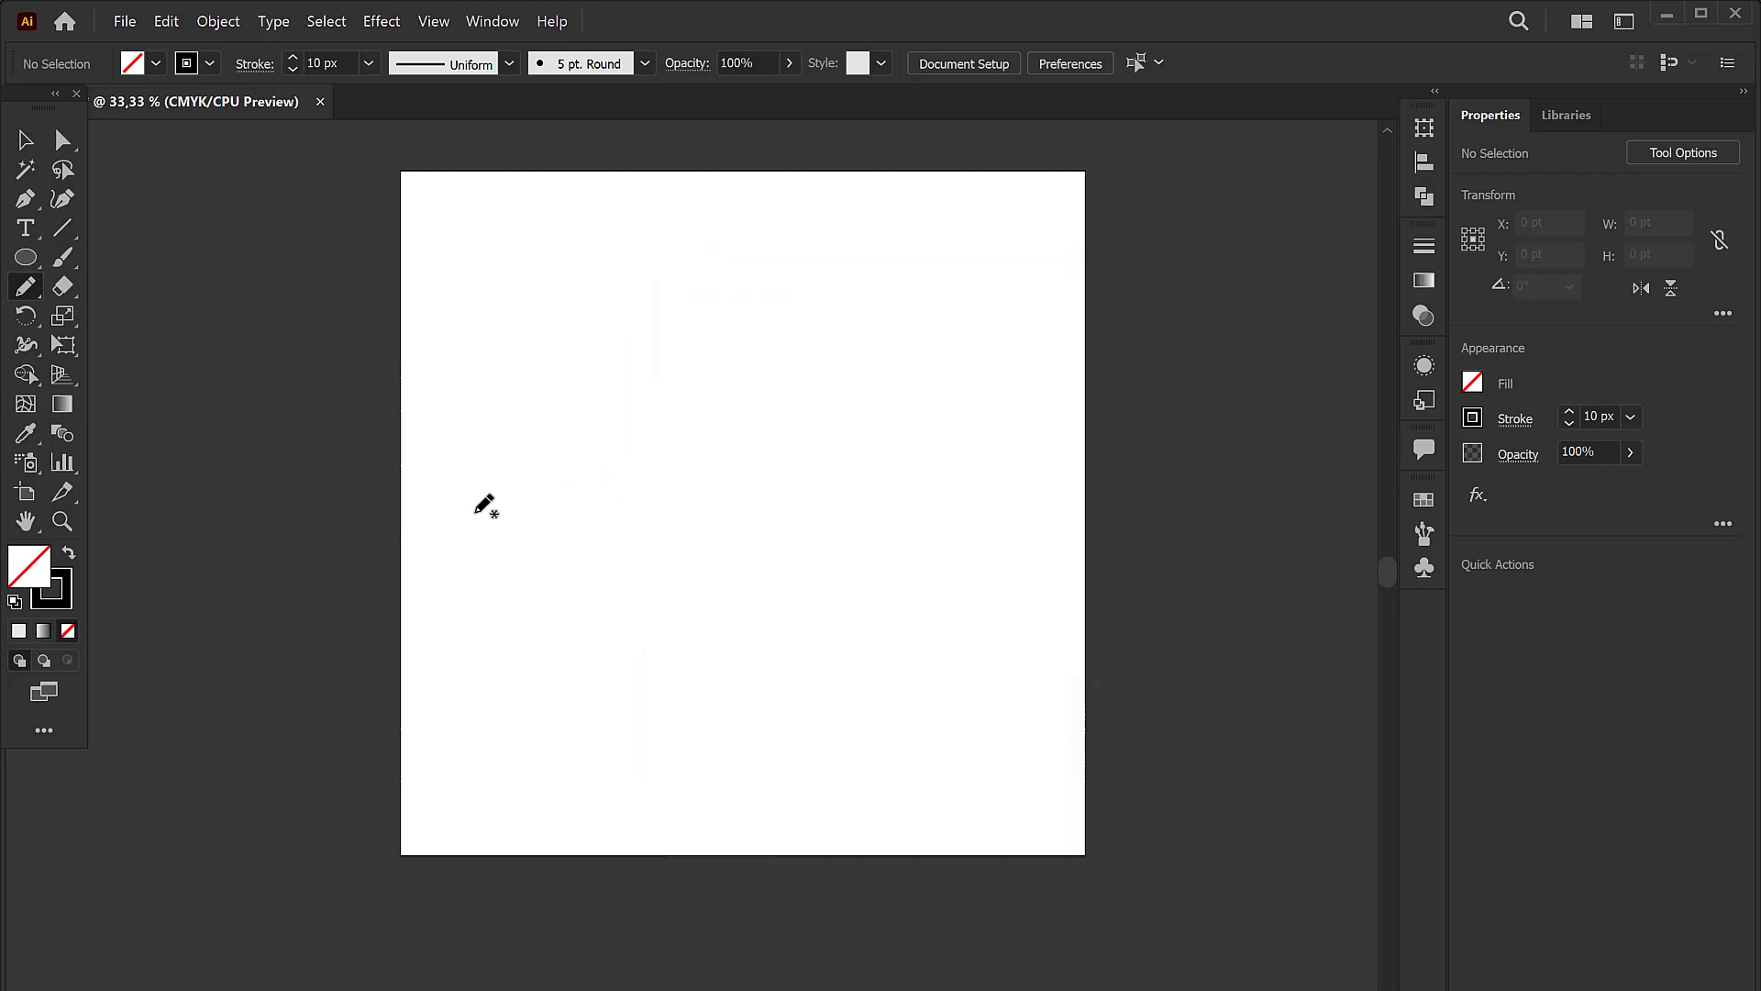
{"action": "mouse_move", "coordinate": [475, 510]}
{"action": "left_mouse_down"}
{"action": "mouse_move", "coordinate": [888, 496]}
{"action": "mouse_move", "coordinate": [989, 468]}
{"action": "left_mouse_up"}
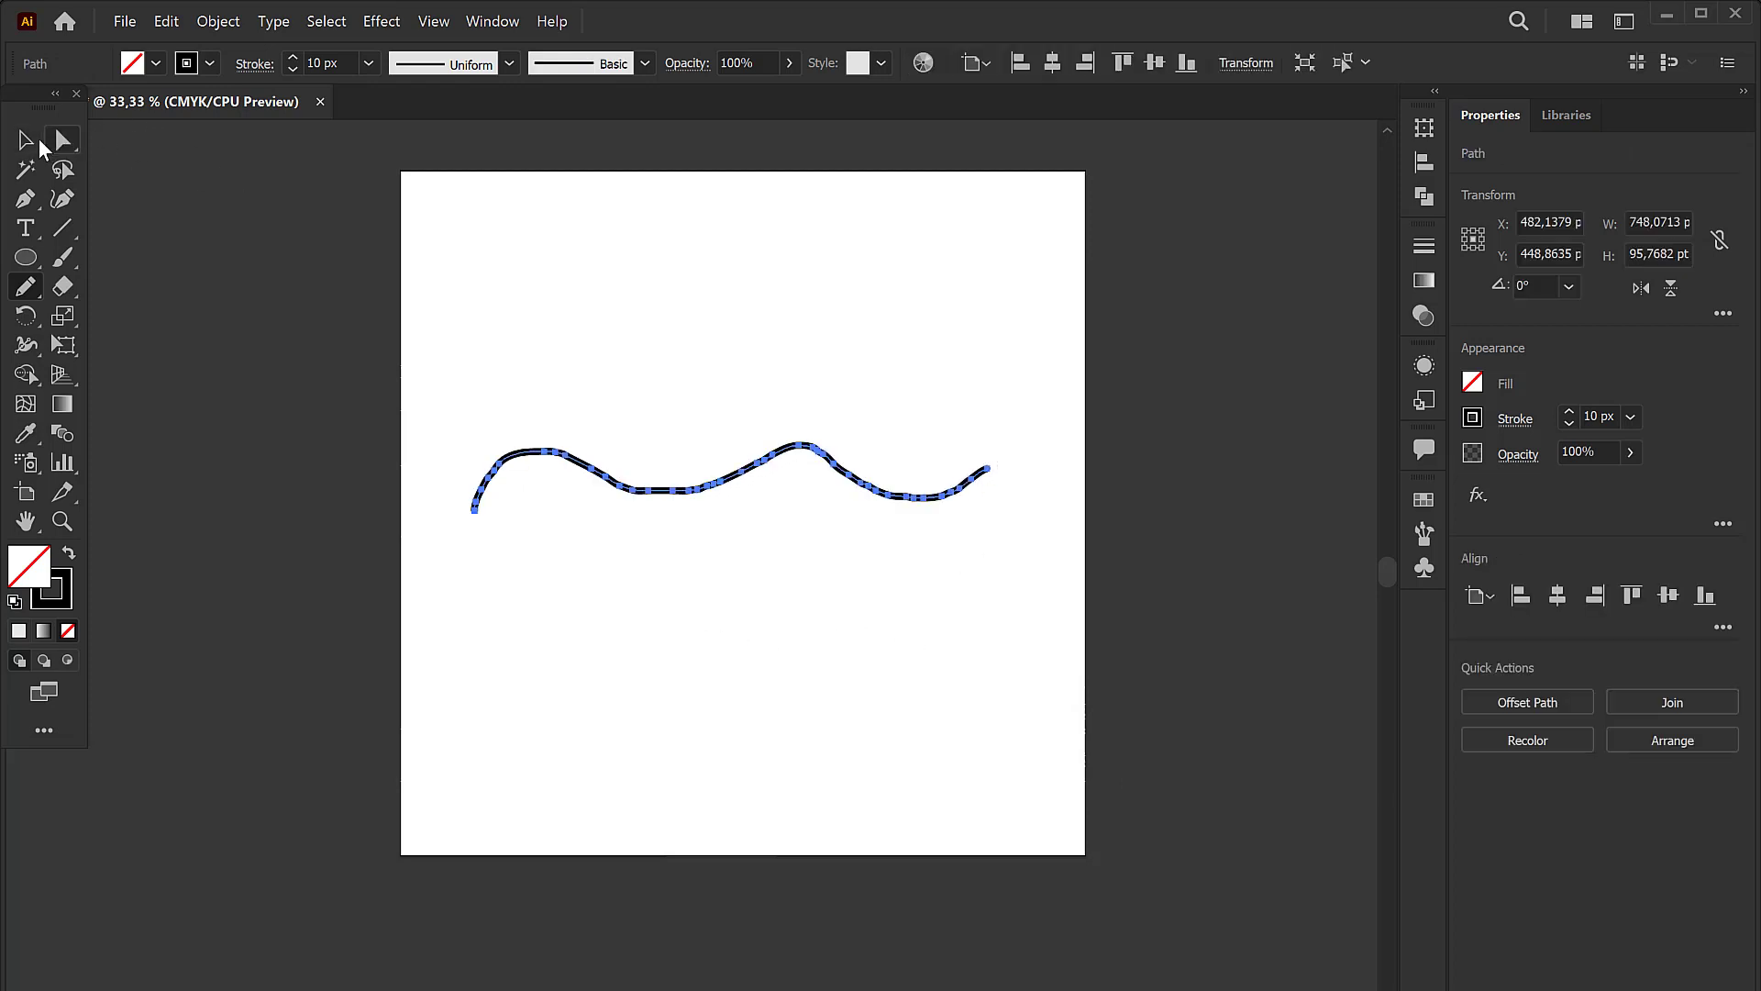
Step: Select all anchor points of the wavy line with the Direct Selection Tool
{"action": "left_click", "coordinate": [29, 143]}
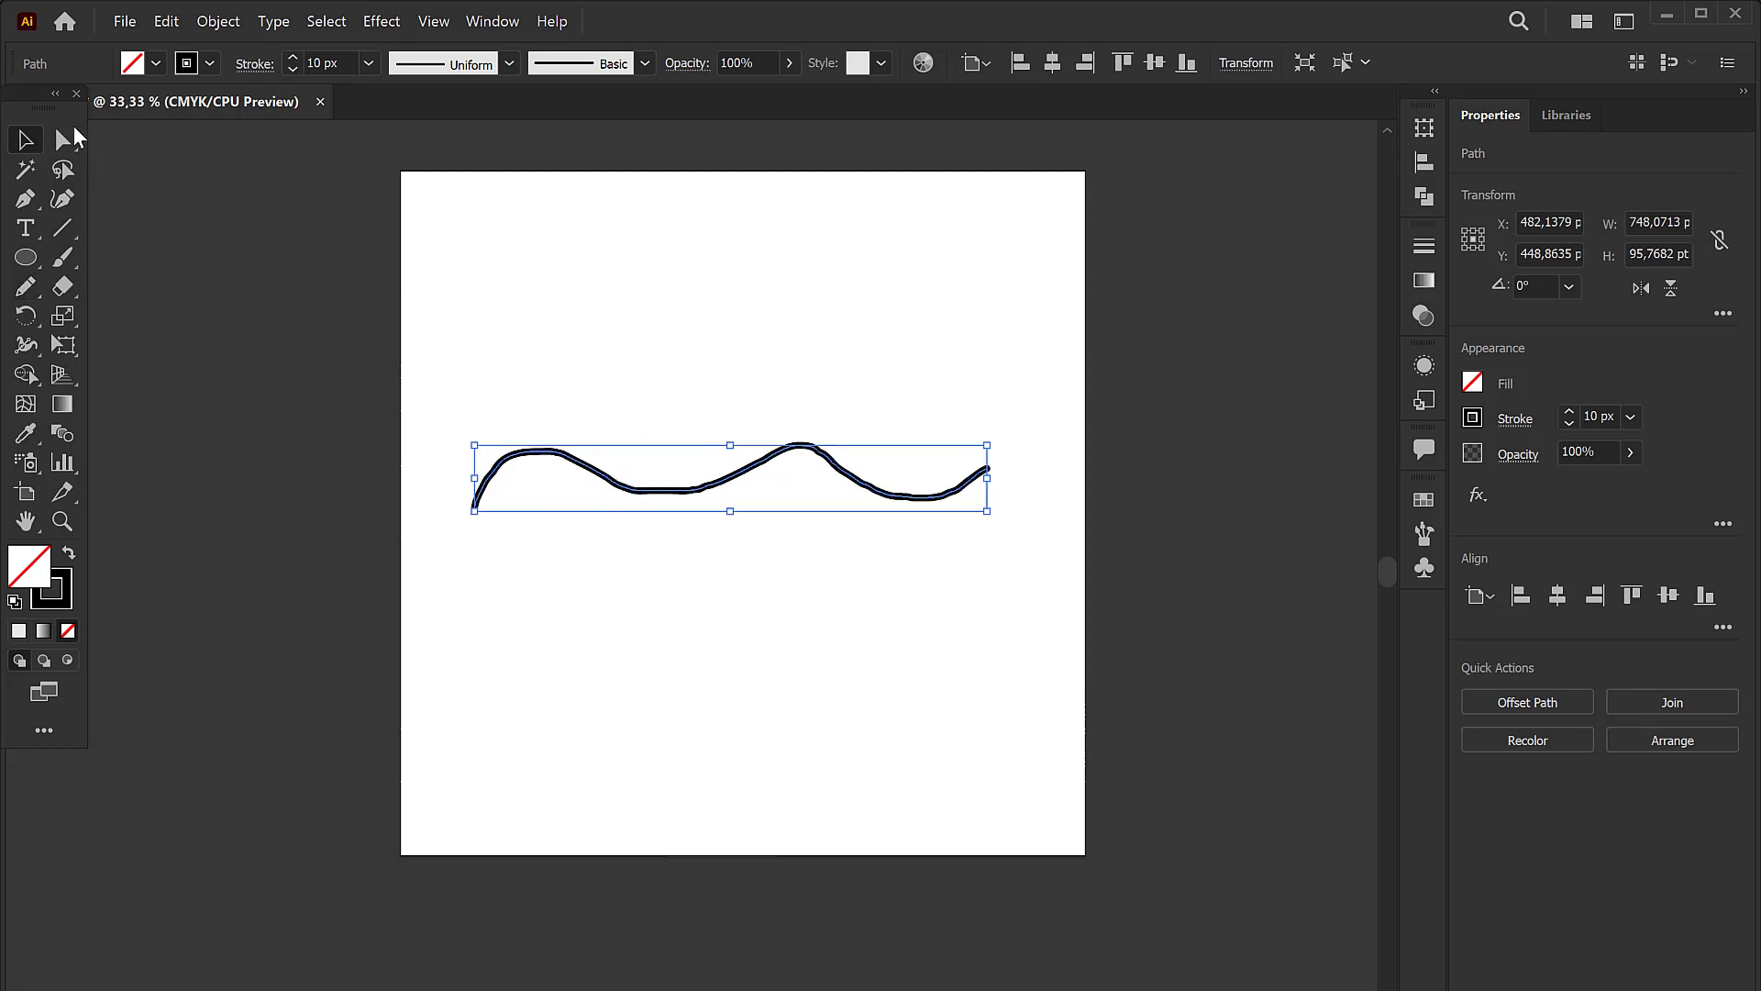
{"action": "left_click", "coordinate": [74, 129]}
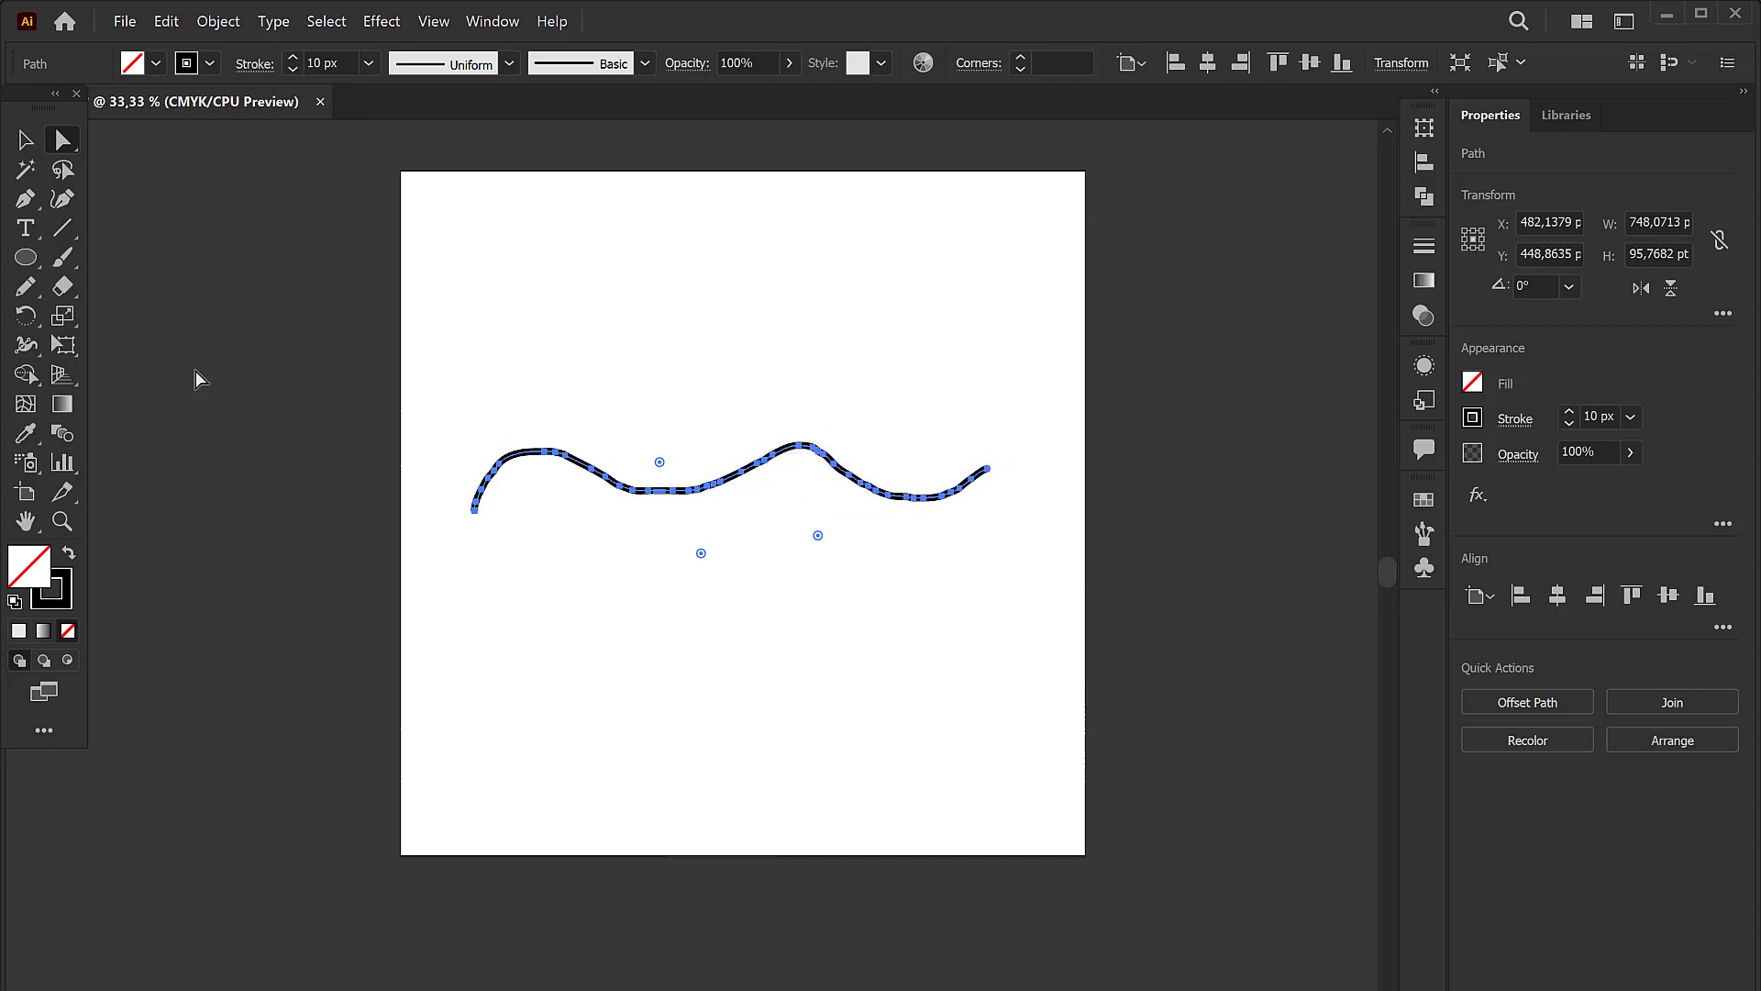
{"action": "left_click", "coordinate": [35, 285]}
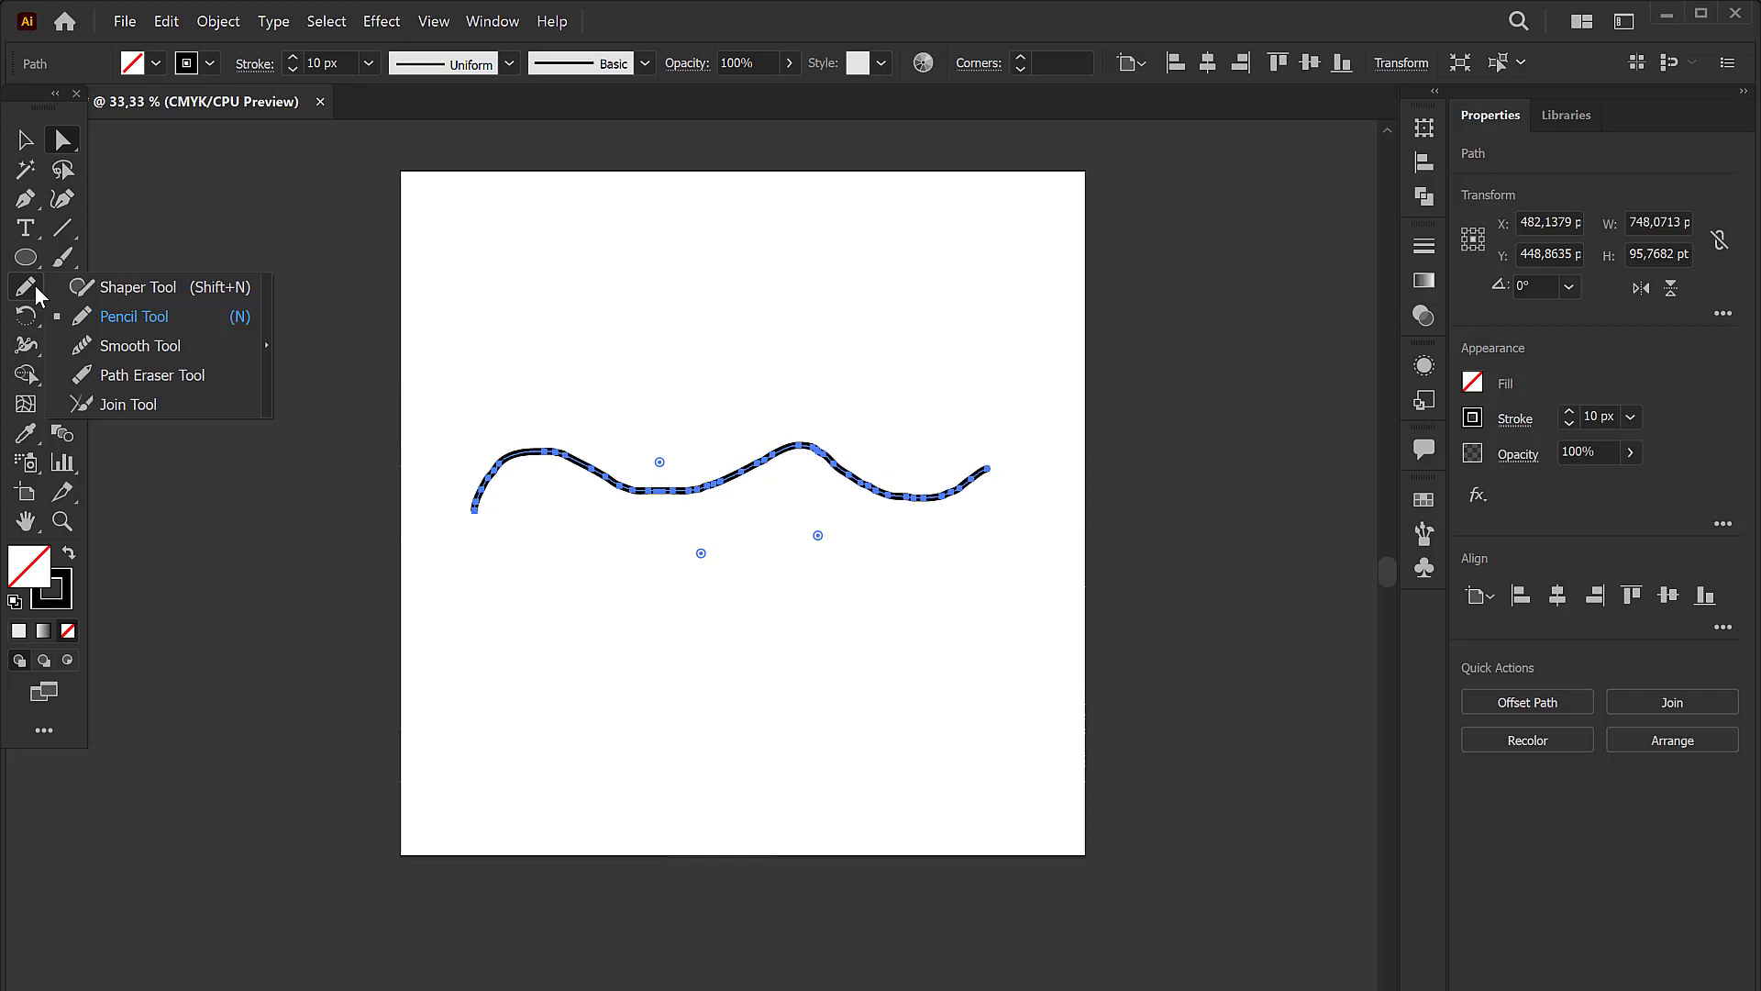
{"action": "left_click", "coordinate": [129, 346]}
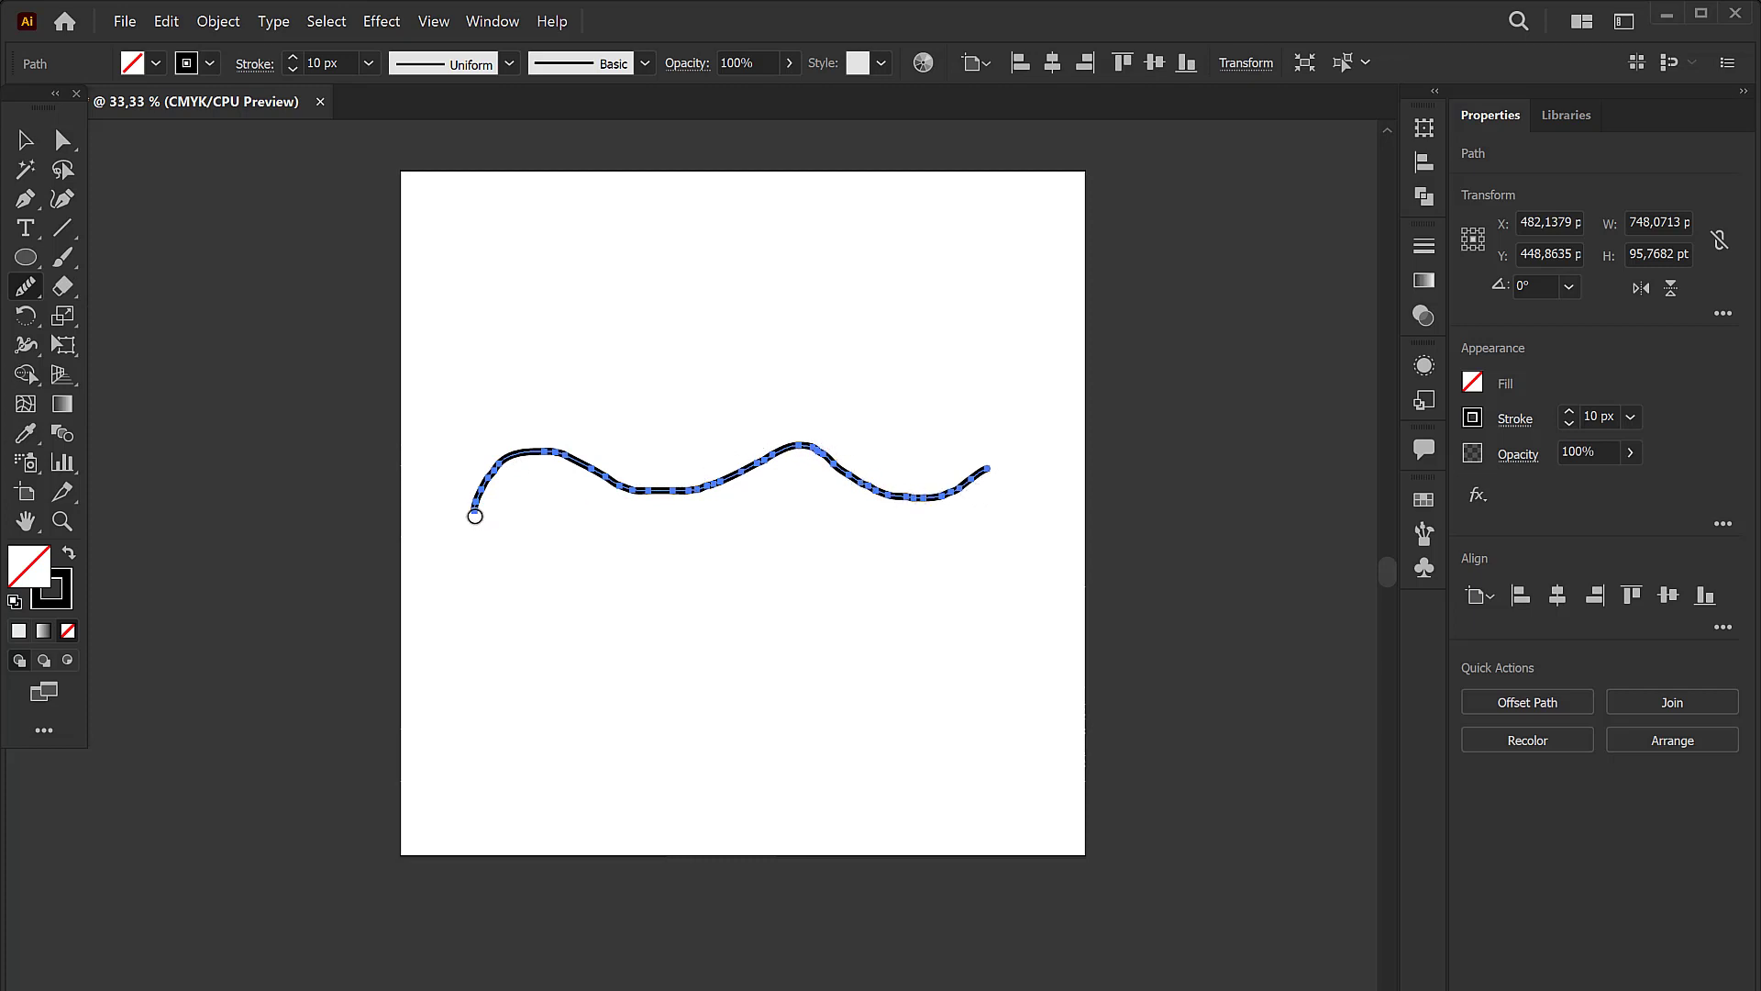
{"action": "left_click", "coordinate": [63, 139]}
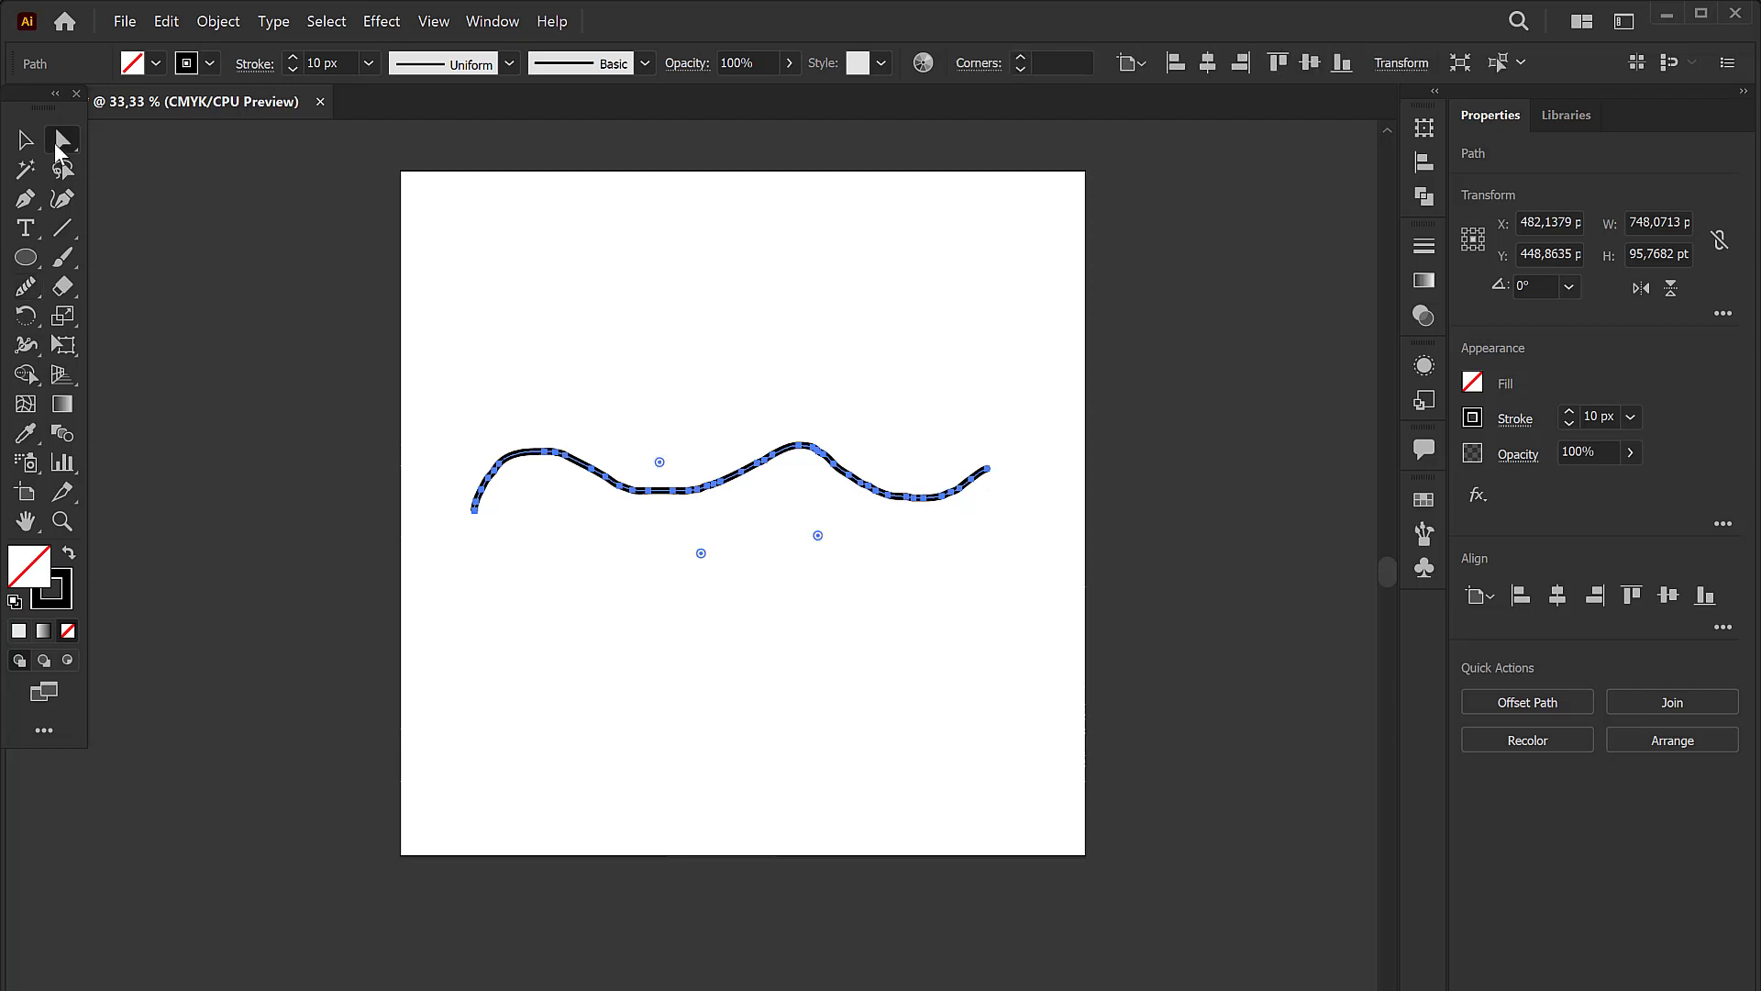
{"action": "left_click_drag", "start_coordinate": [334, 335], "coordinate": [1168, 618]}
Step: Smooth the line's left curve and middle section with the Smooth Tool
{"action": "left_click_drag", "start_coordinate": [26, 286], "coordinate": [149, 343]}
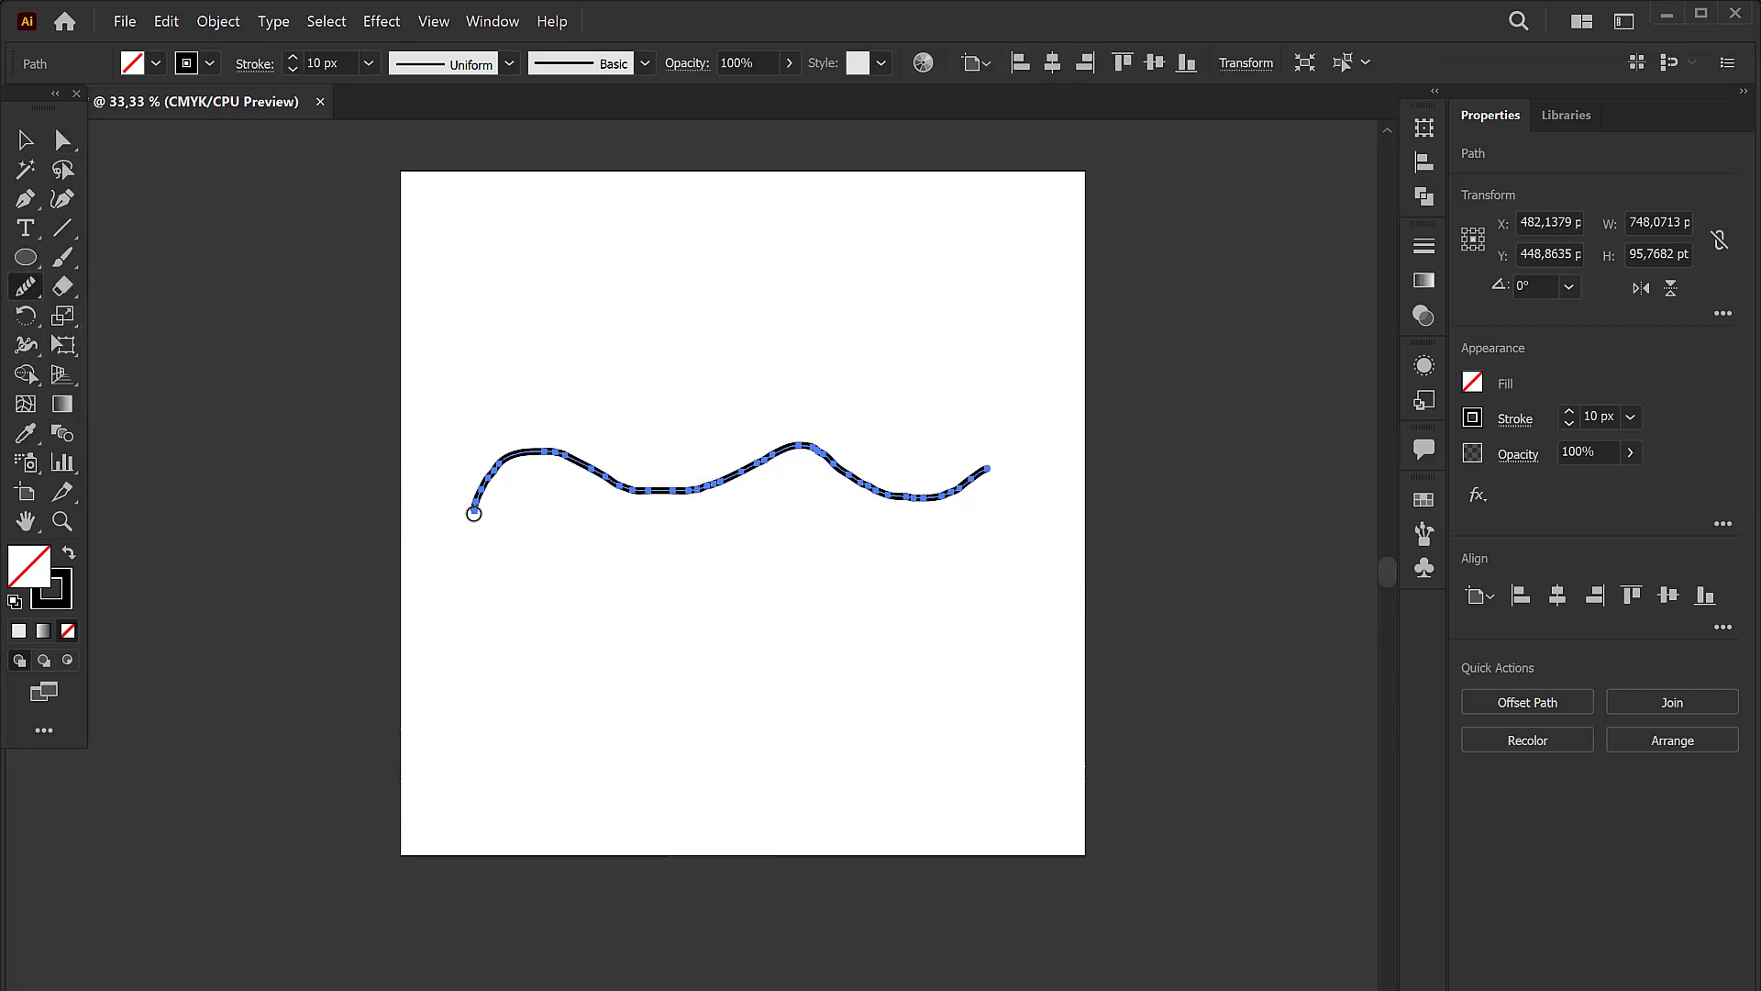
{"action": "left_click_drag", "start_coordinate": [478, 497], "coordinate": [542, 450]}
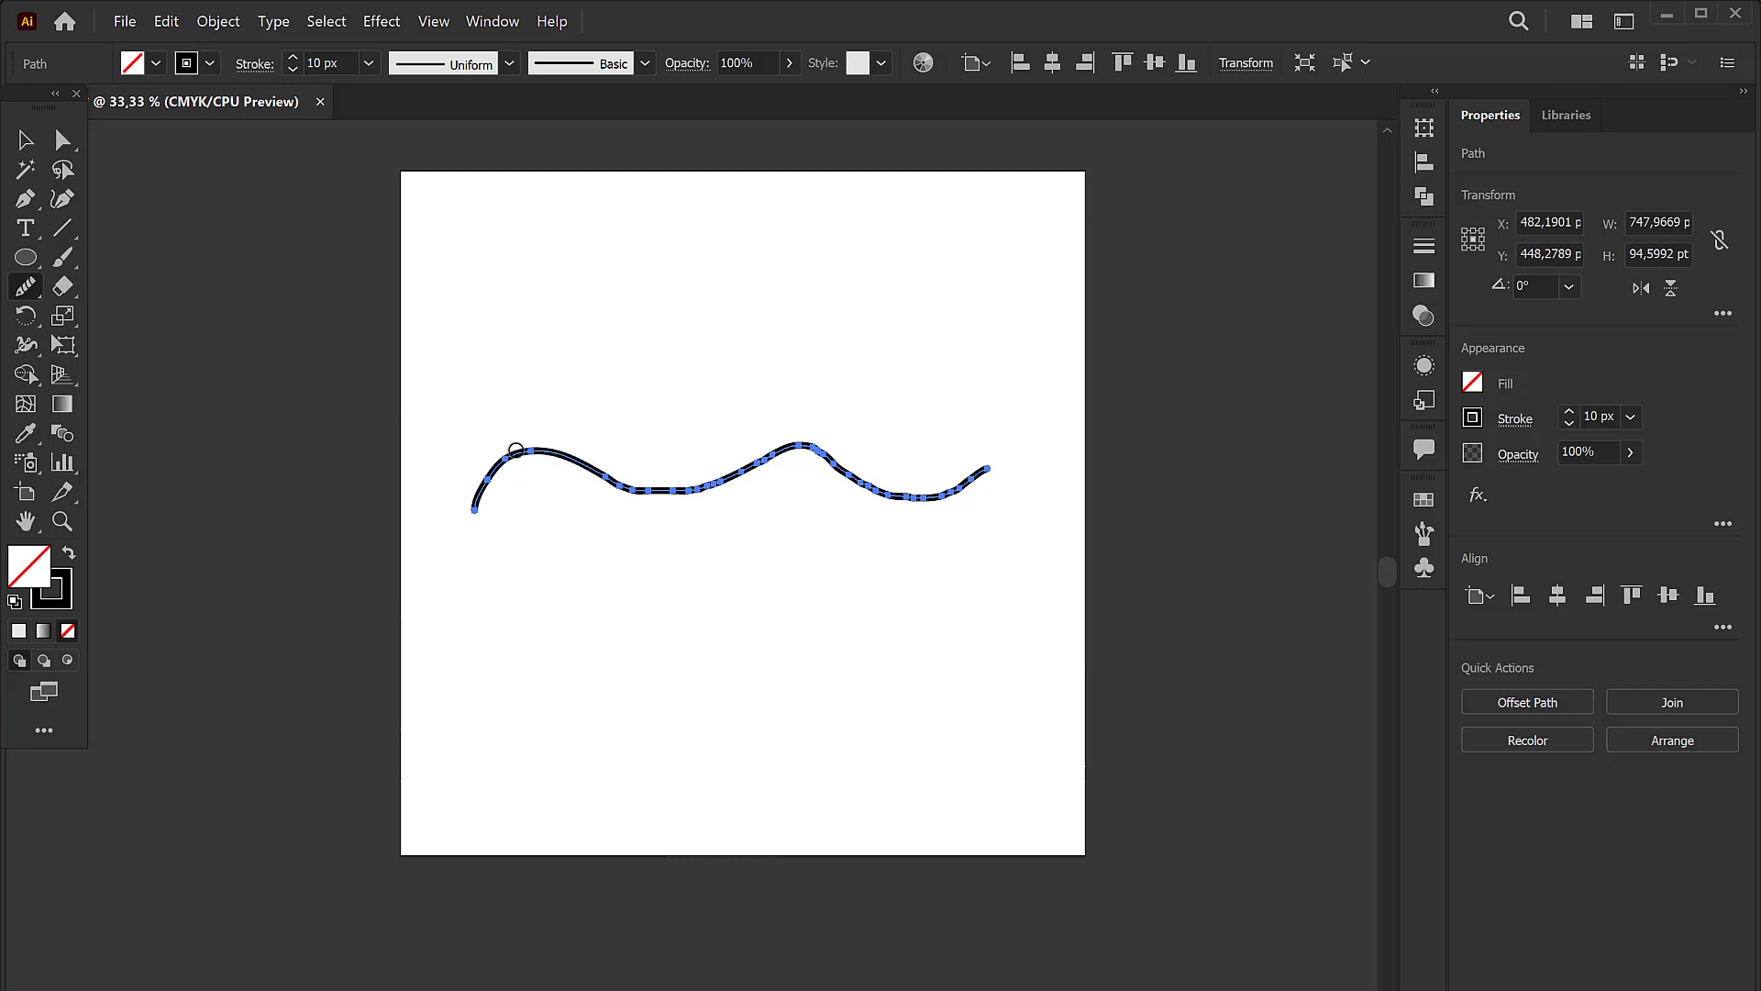
{"action": "mouse_move", "coordinate": [578, 460]}
{"action": "left_mouse_down"}
{"action": "mouse_move", "coordinate": [874, 485]}
{"action": "mouse_move", "coordinate": [989, 468]}
{"action": "left_mouse_up"}
{"action": "left_click", "coordinate": [26, 140]}
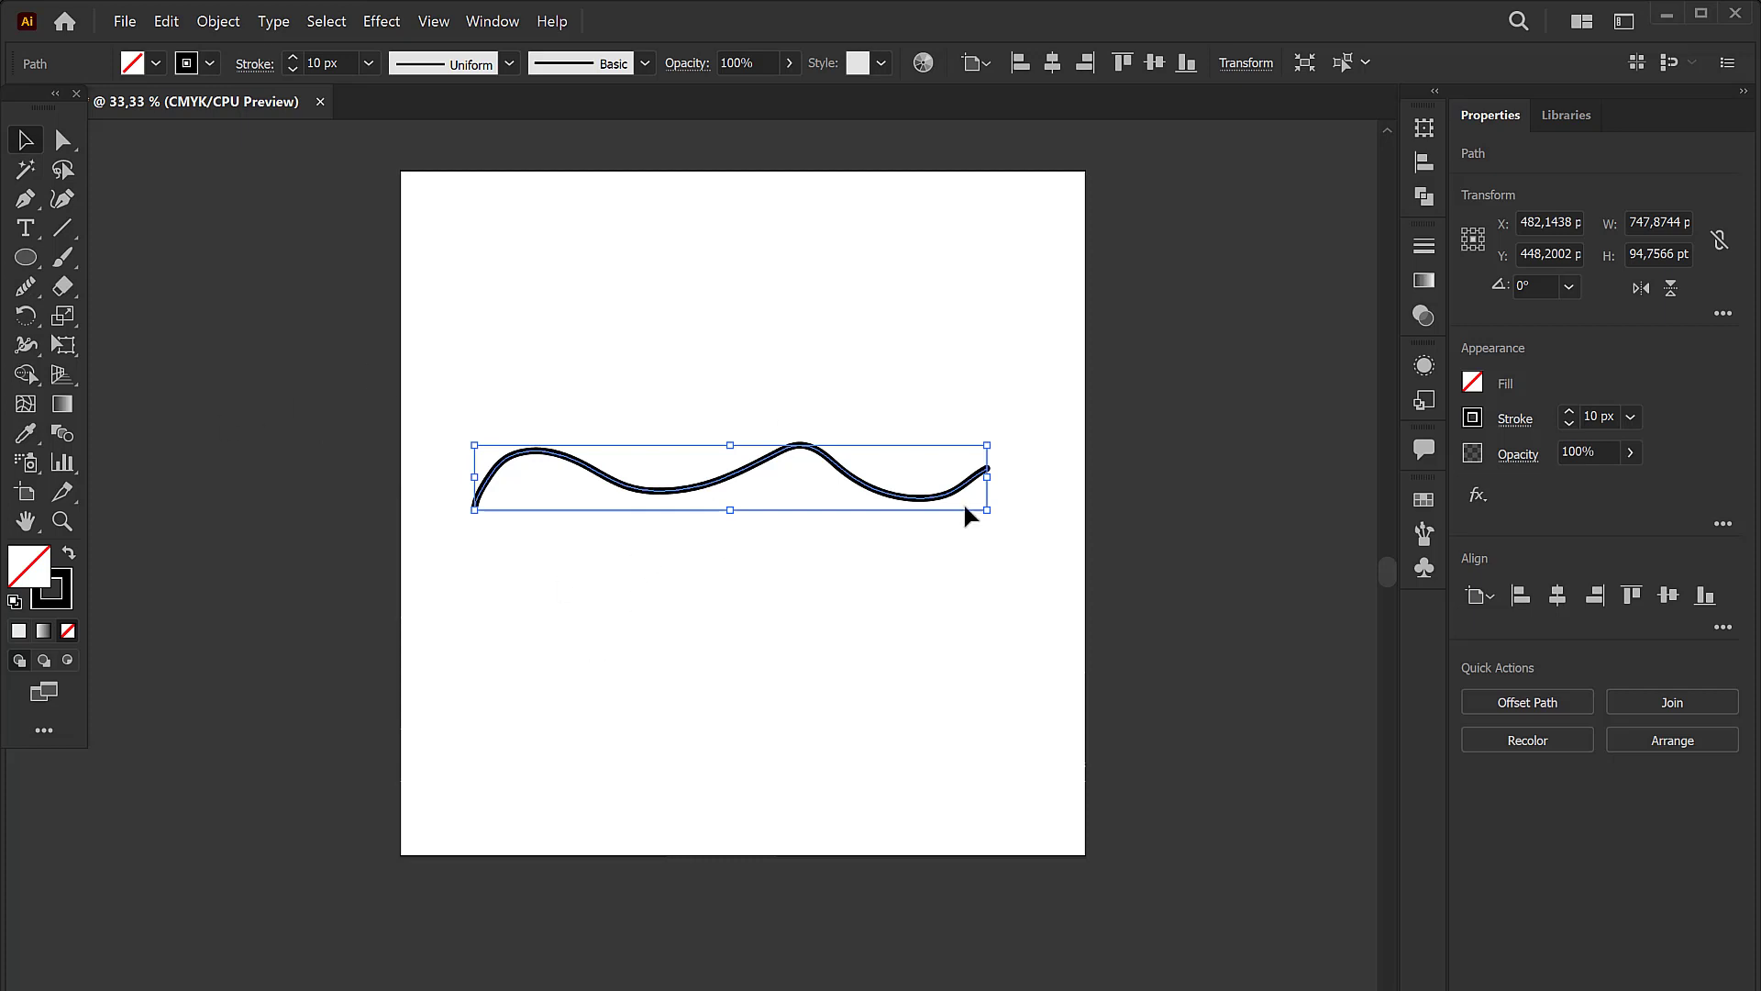
Step: Delete the wavy path and draw a tall A shape with three Pen Tool points
{"action": "key", "text": "Delete"}
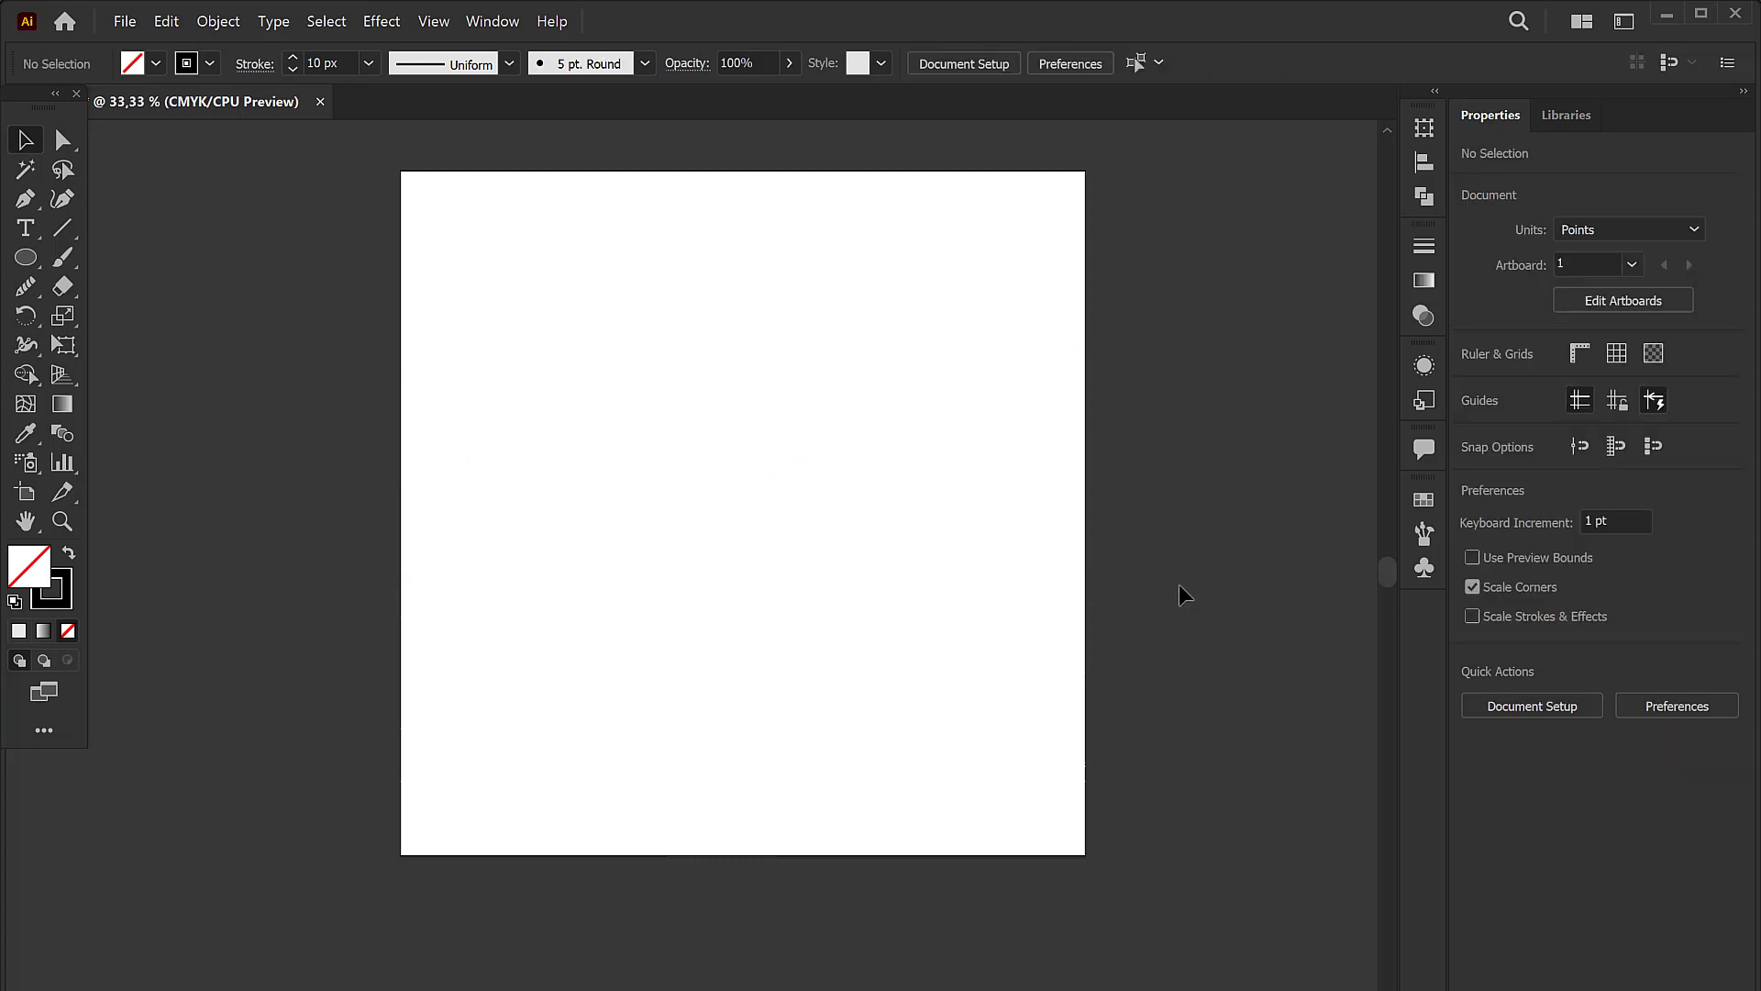
{"action": "left_click", "coordinate": [18, 284]}
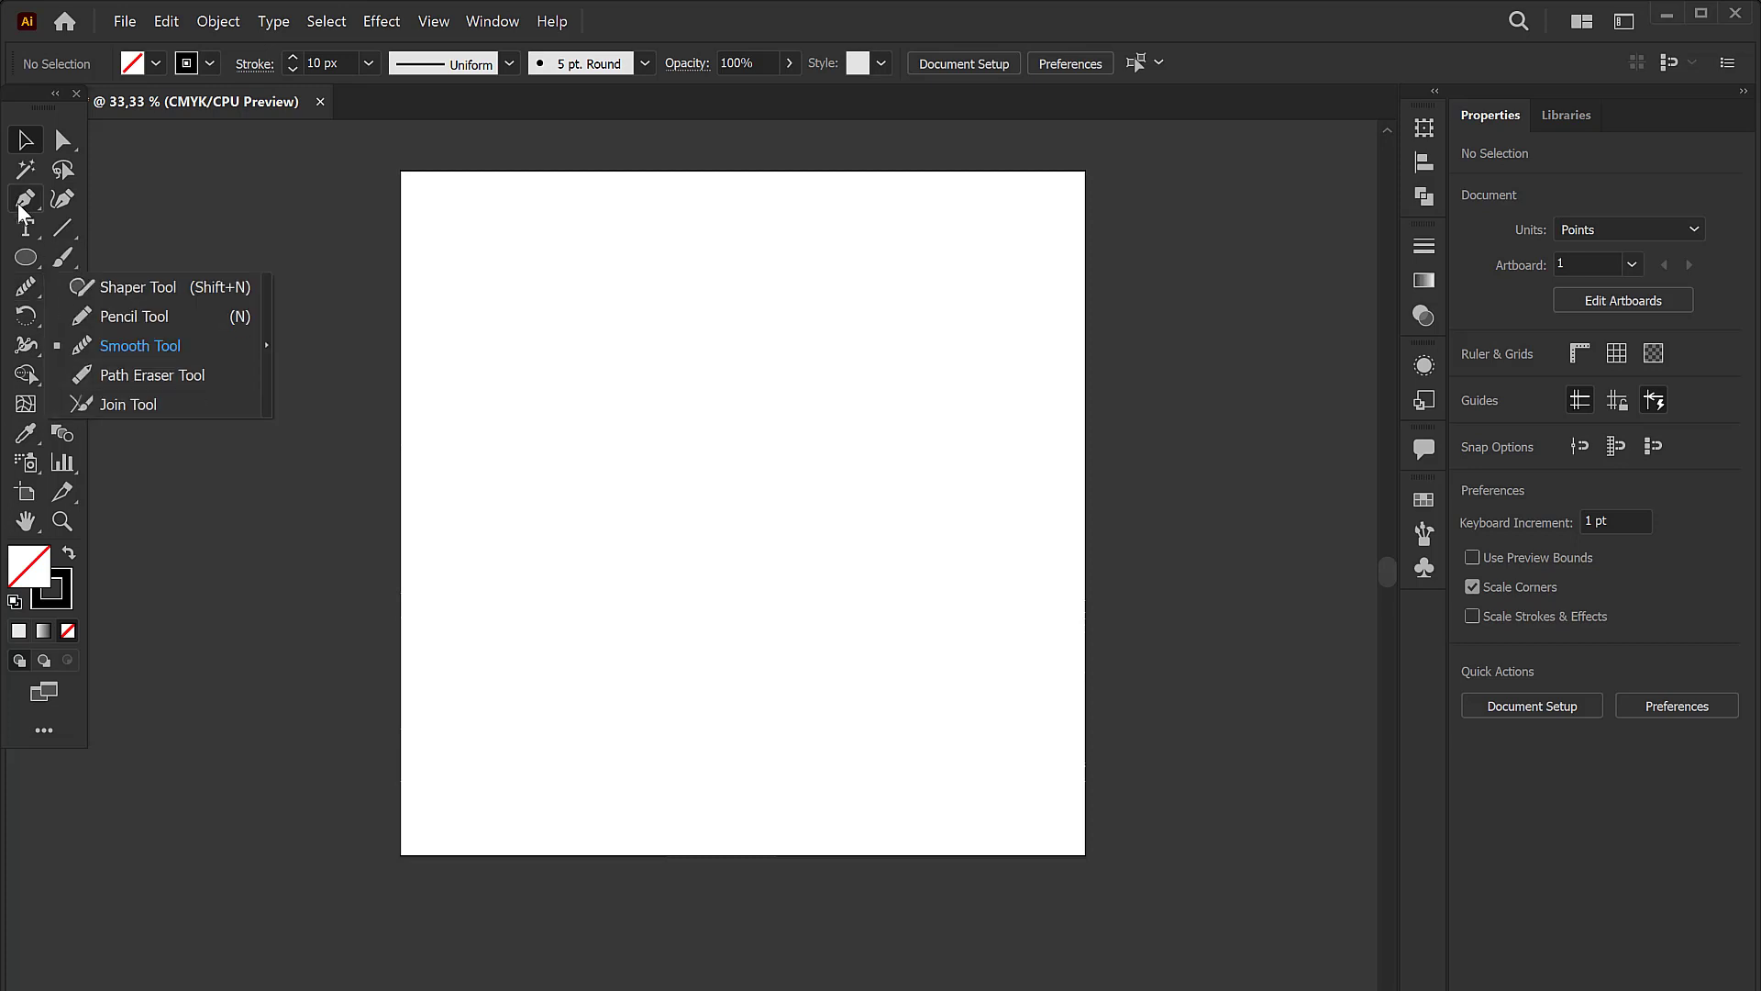
{"action": "left_click_drag", "start_coordinate": [18, 202], "coordinate": [103, 194]}
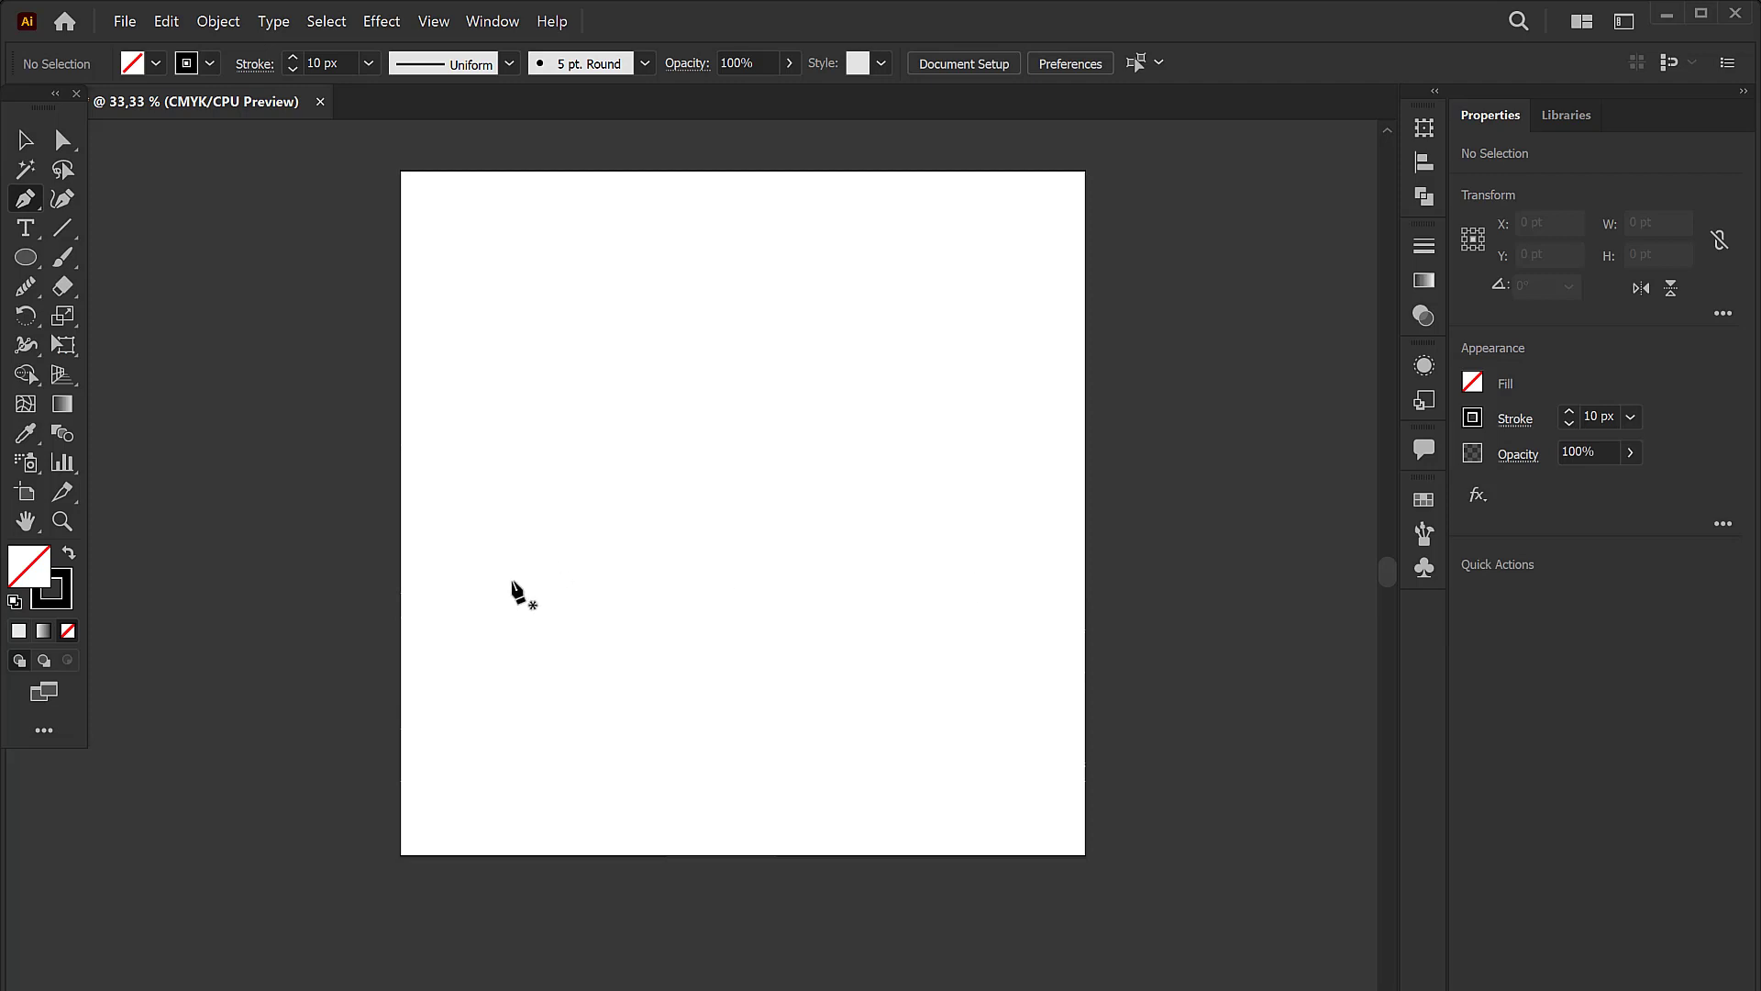
{"action": "left_click", "coordinate": [450, 689]}
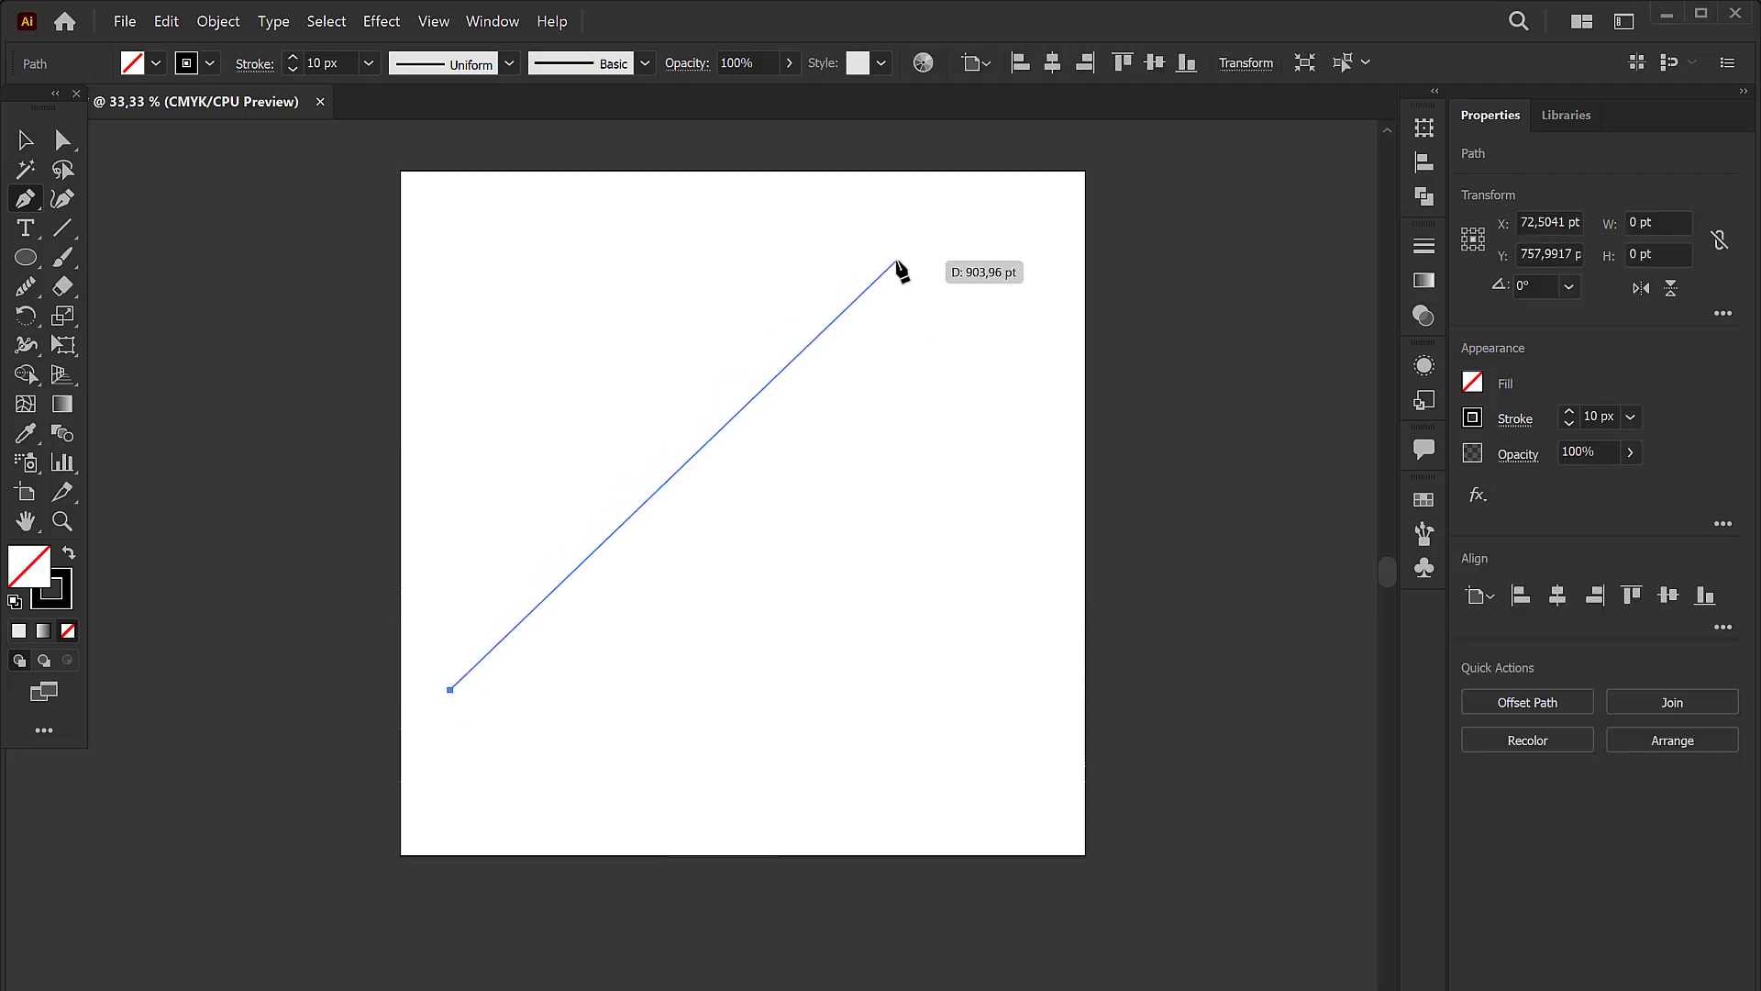
{"action": "left_click", "coordinate": [897, 260]}
{"action": "left_click", "coordinate": [822, 780]}
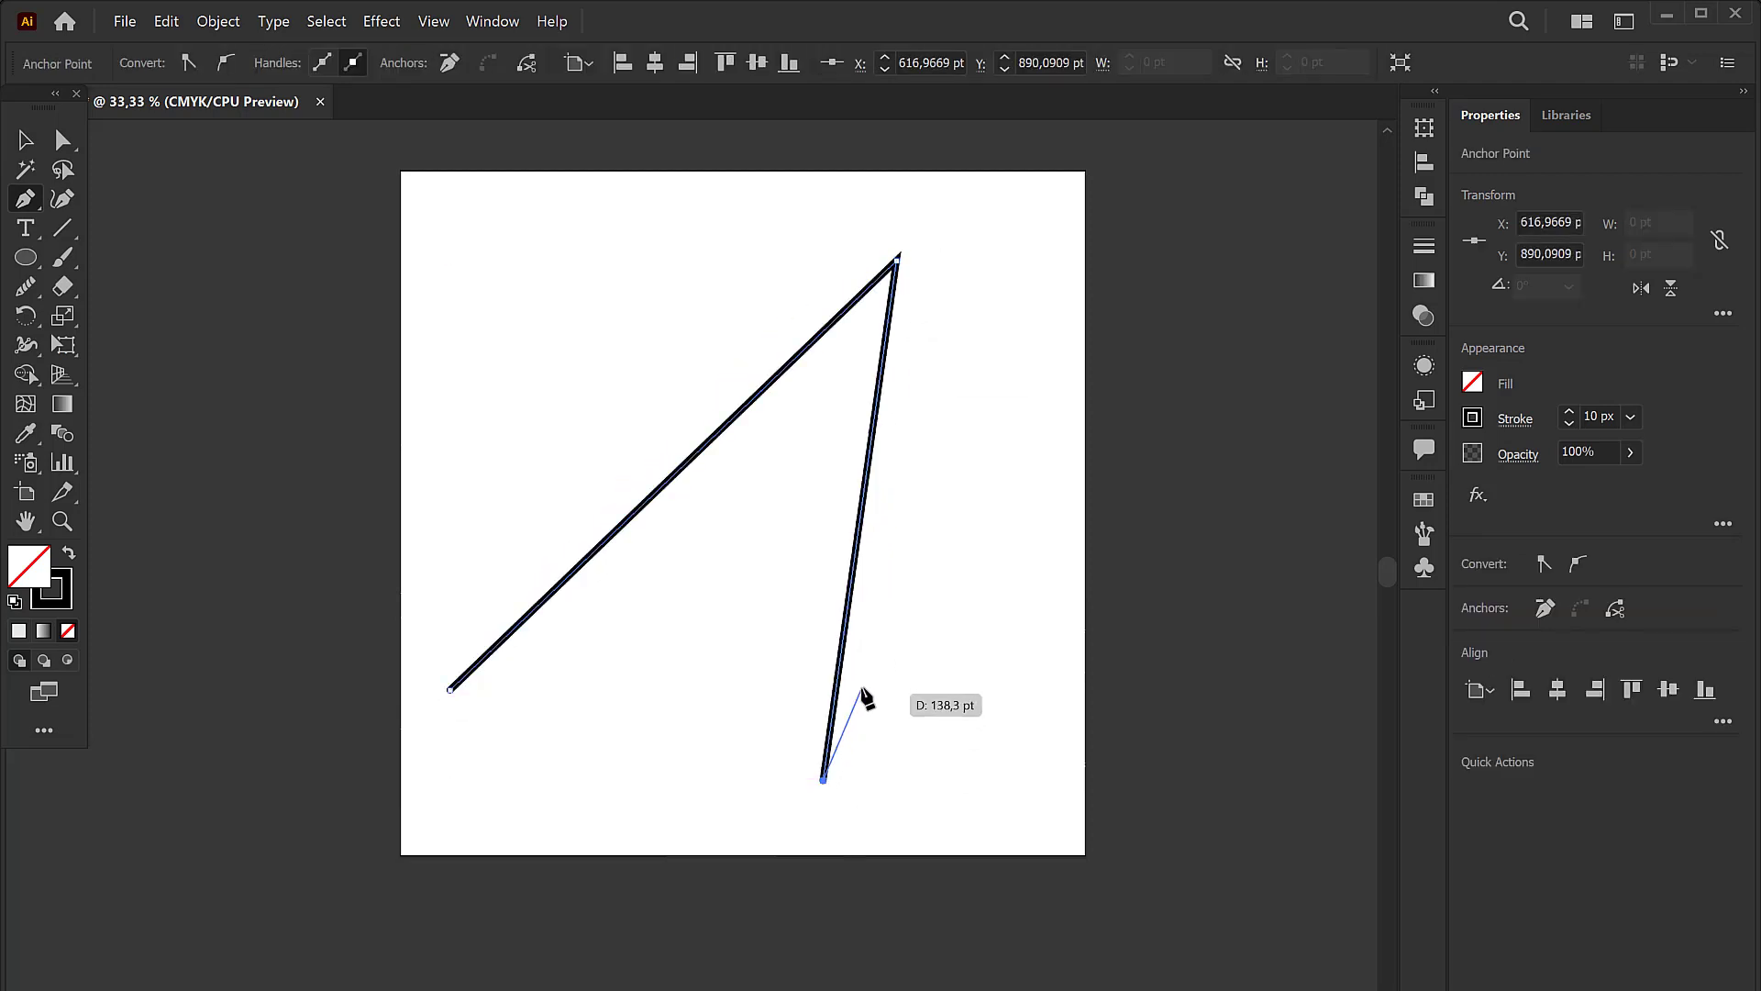
{"action": "key", "text": "v"}
Step: Draw a diagonal Pen line crossing both legs of the A and select it
{"action": "left_click", "coordinate": [624, 465]}
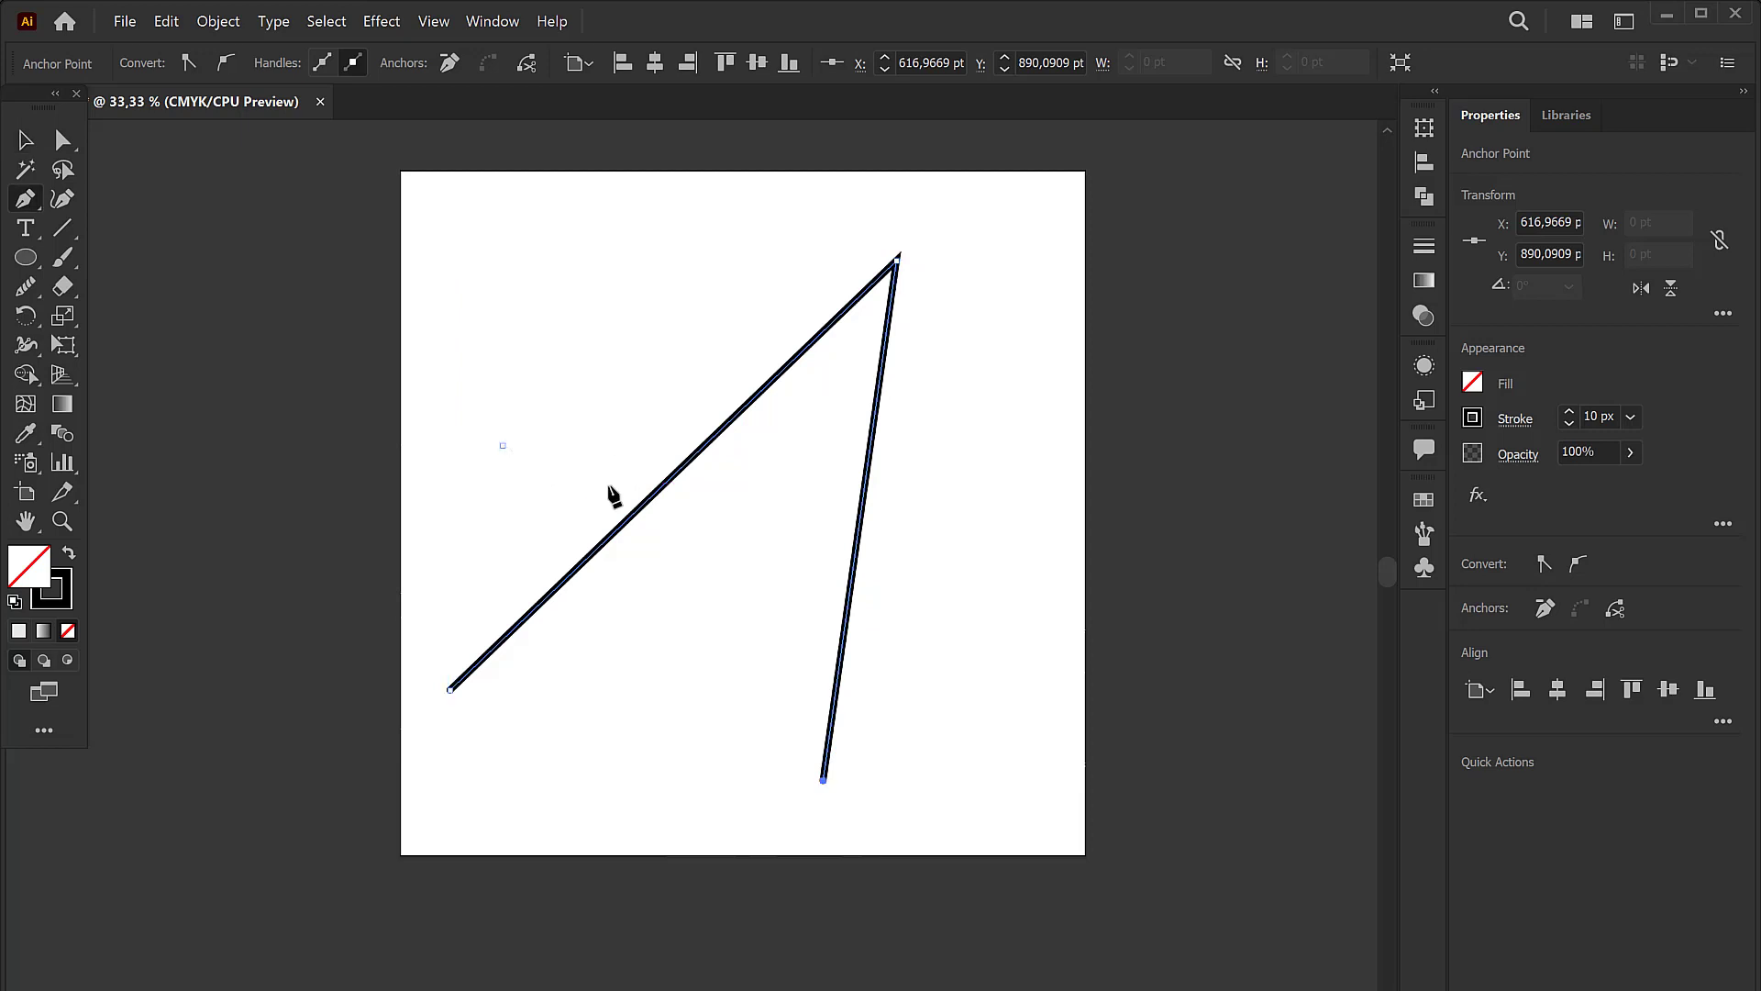
{"action": "key", "text": "p"}
{"action": "left_click", "coordinate": [503, 447]}
{"action": "left_click", "coordinate": [994, 695]}
{"action": "left_click", "coordinate": [20, 140]}
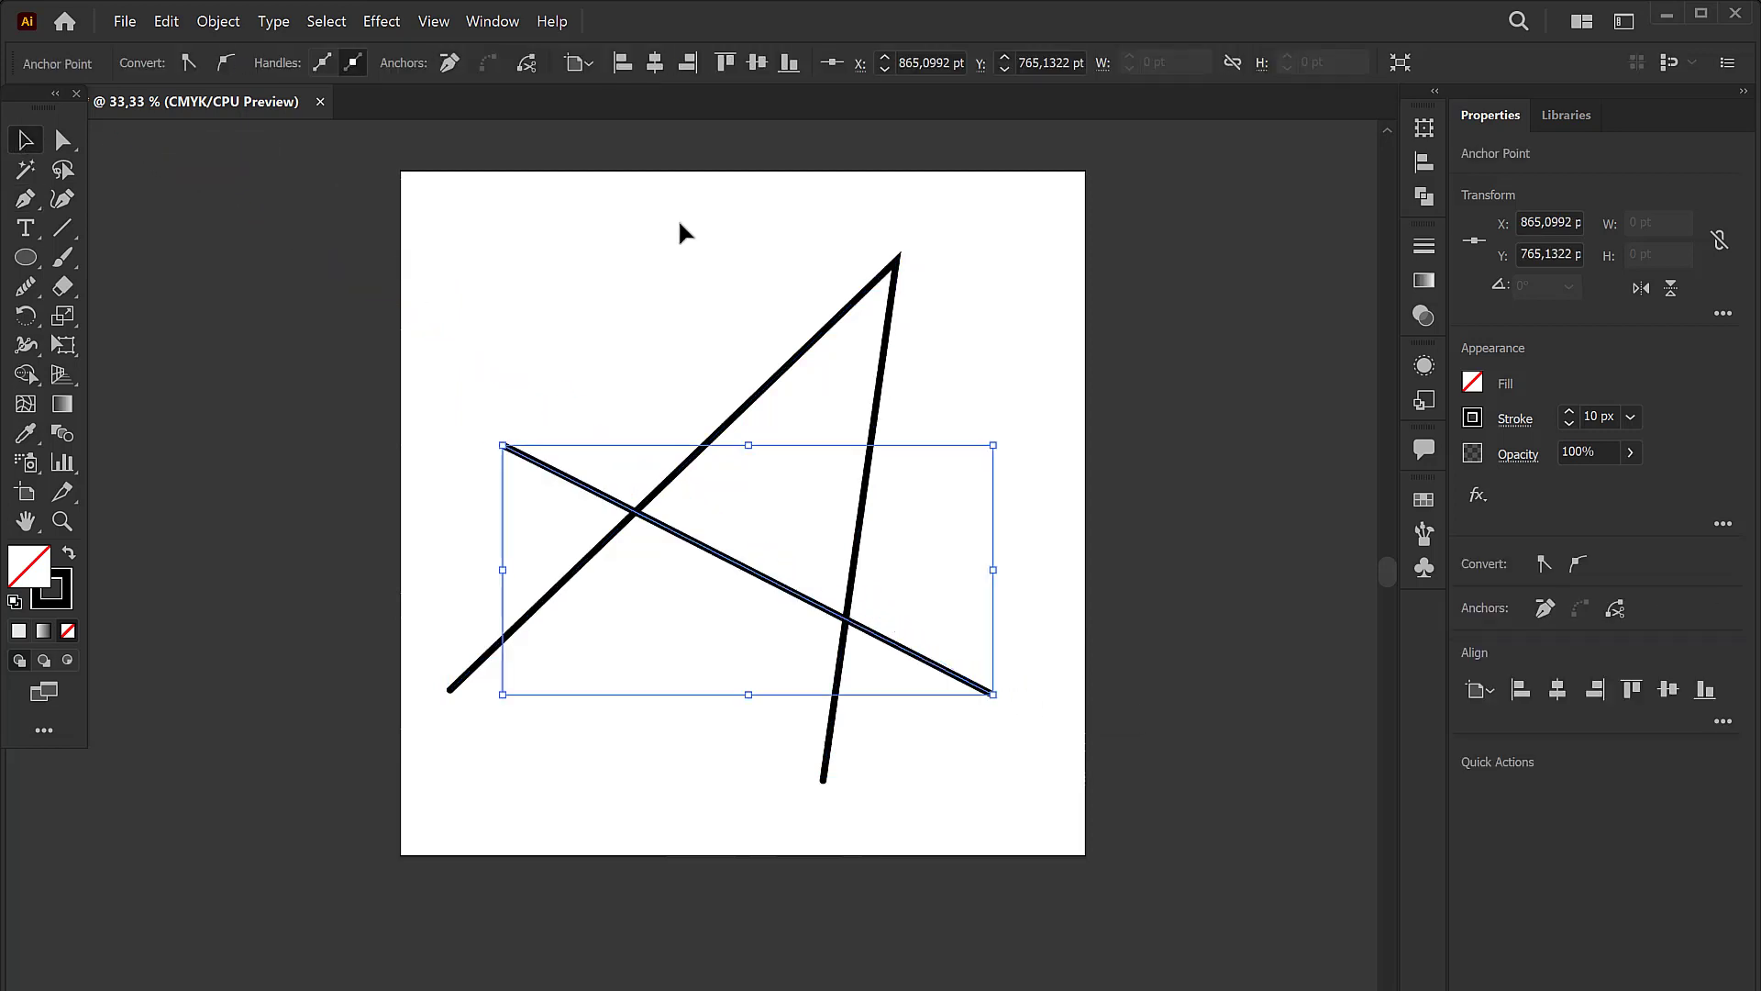
{"action": "left_click", "coordinate": [538, 384]}
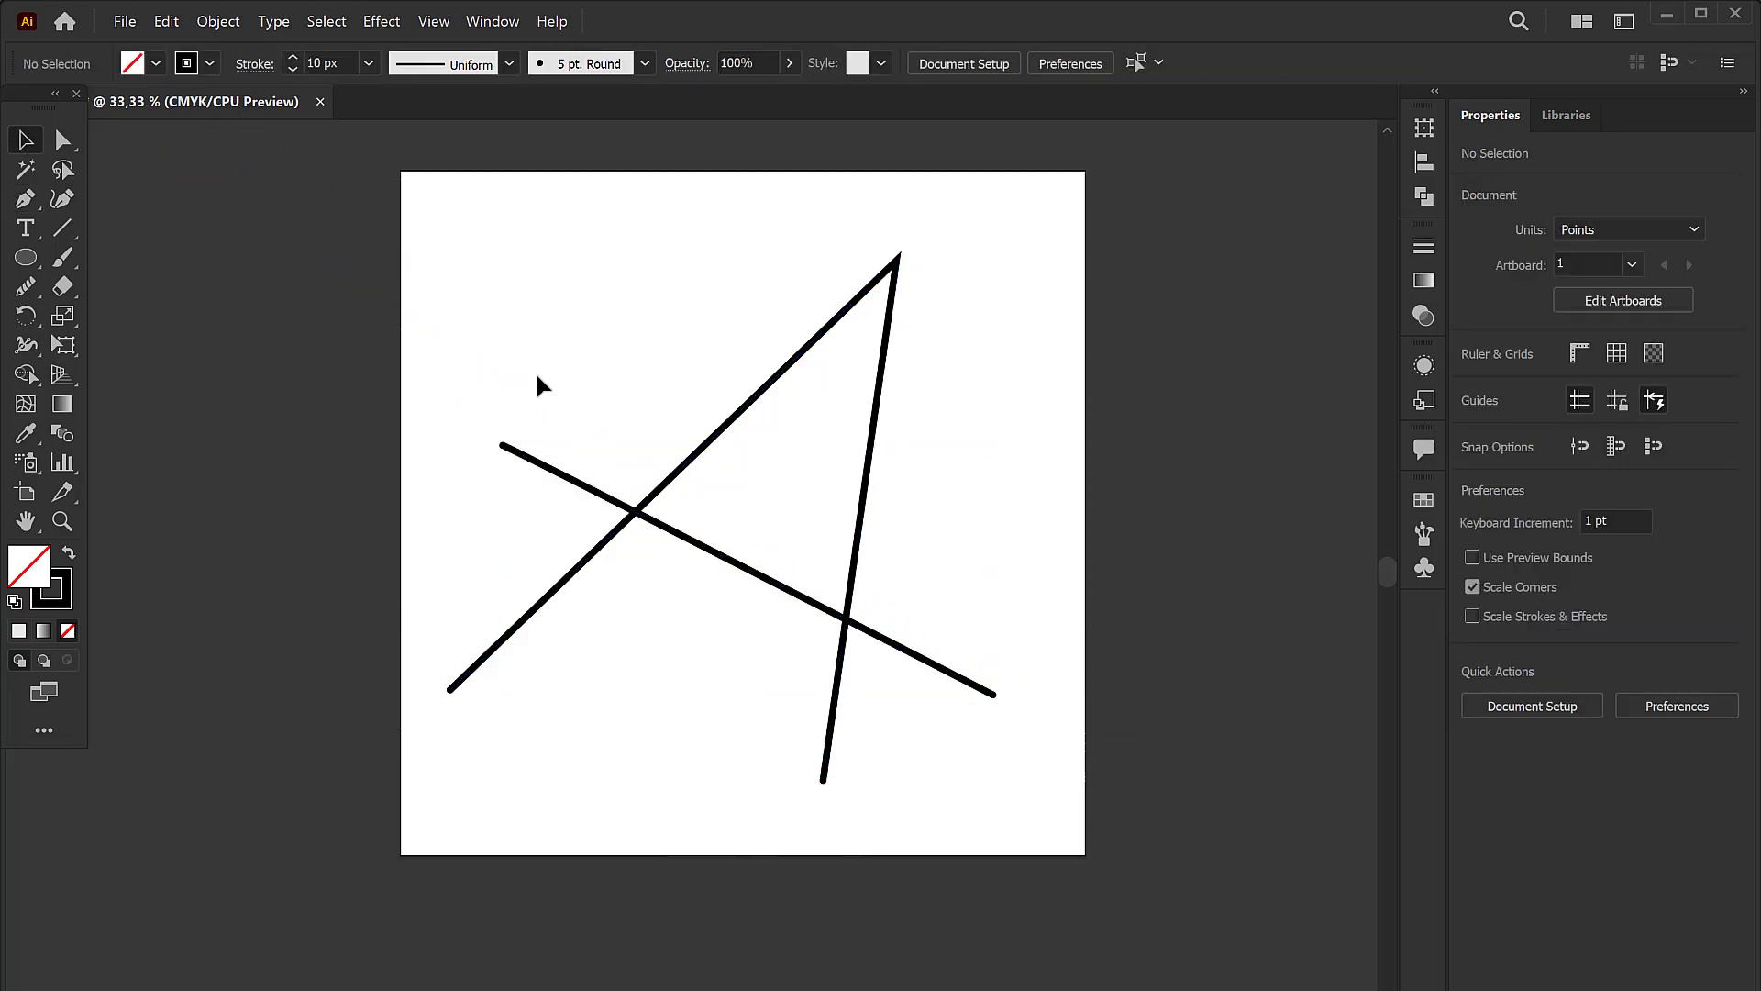
{"action": "left_click", "coordinate": [541, 473]}
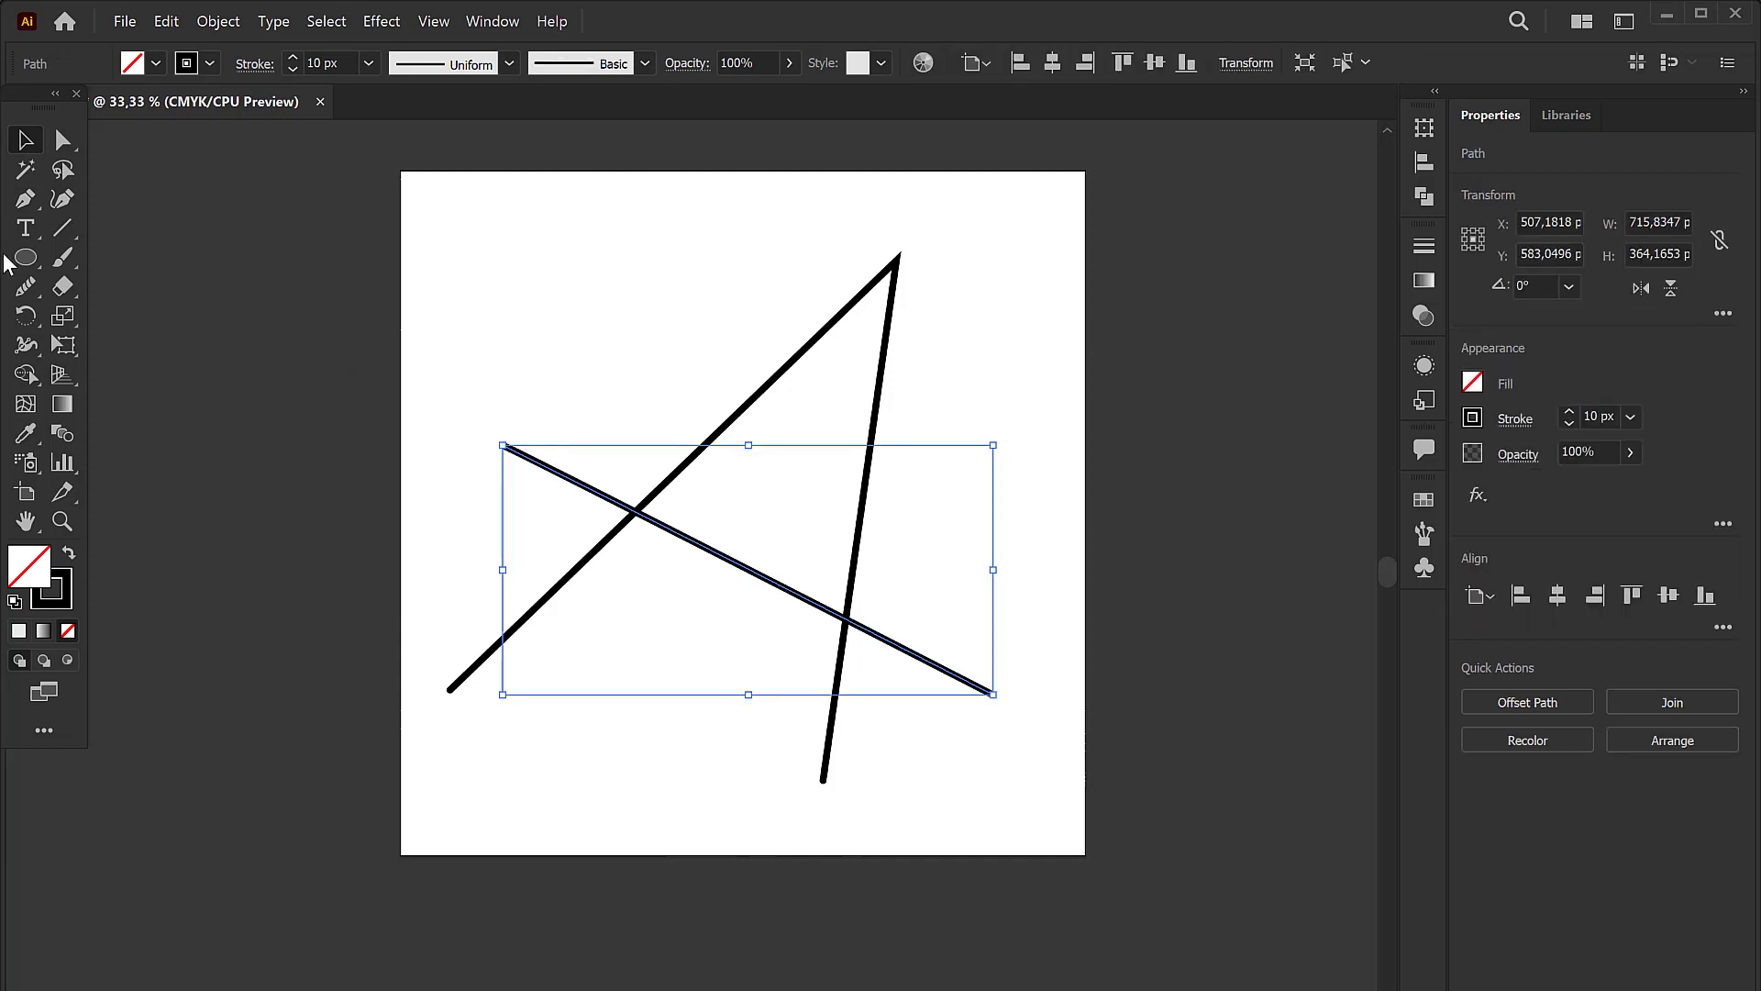
Step: Erase the crossbar's overhanging ends back to both legs with the Path Eraser Tool
{"action": "right_click", "coordinate": [26, 287]}
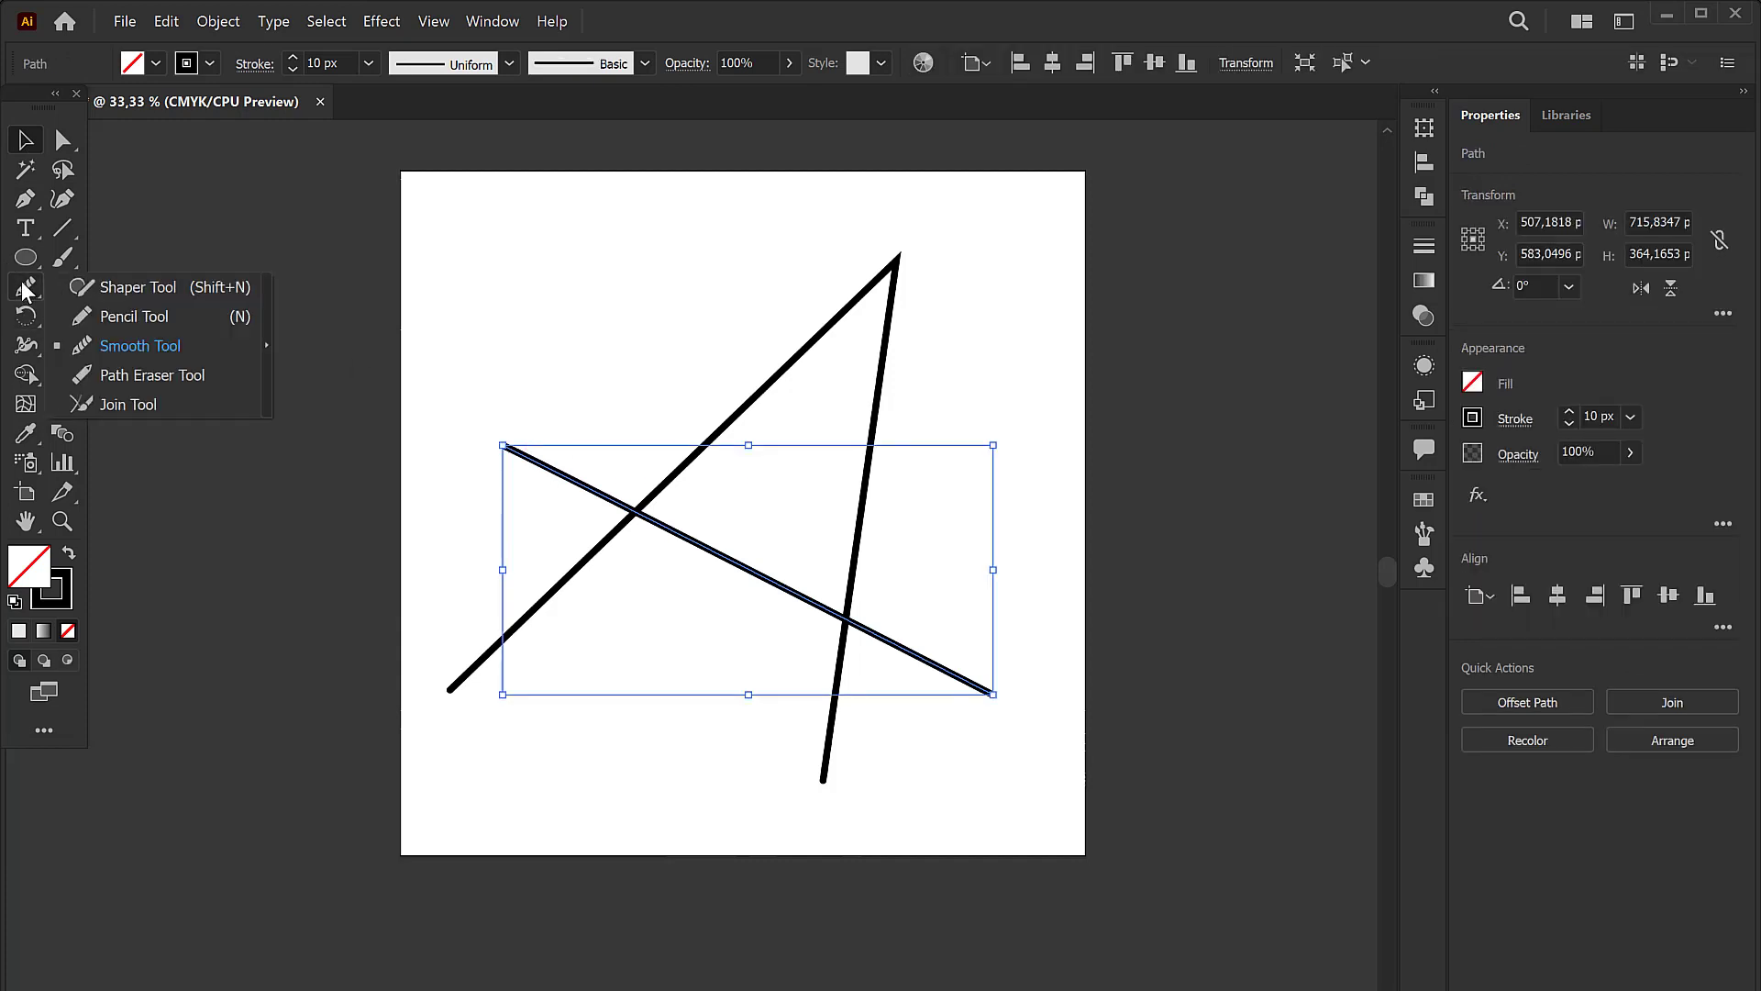
{"action": "left_click", "coordinate": [143, 376]}
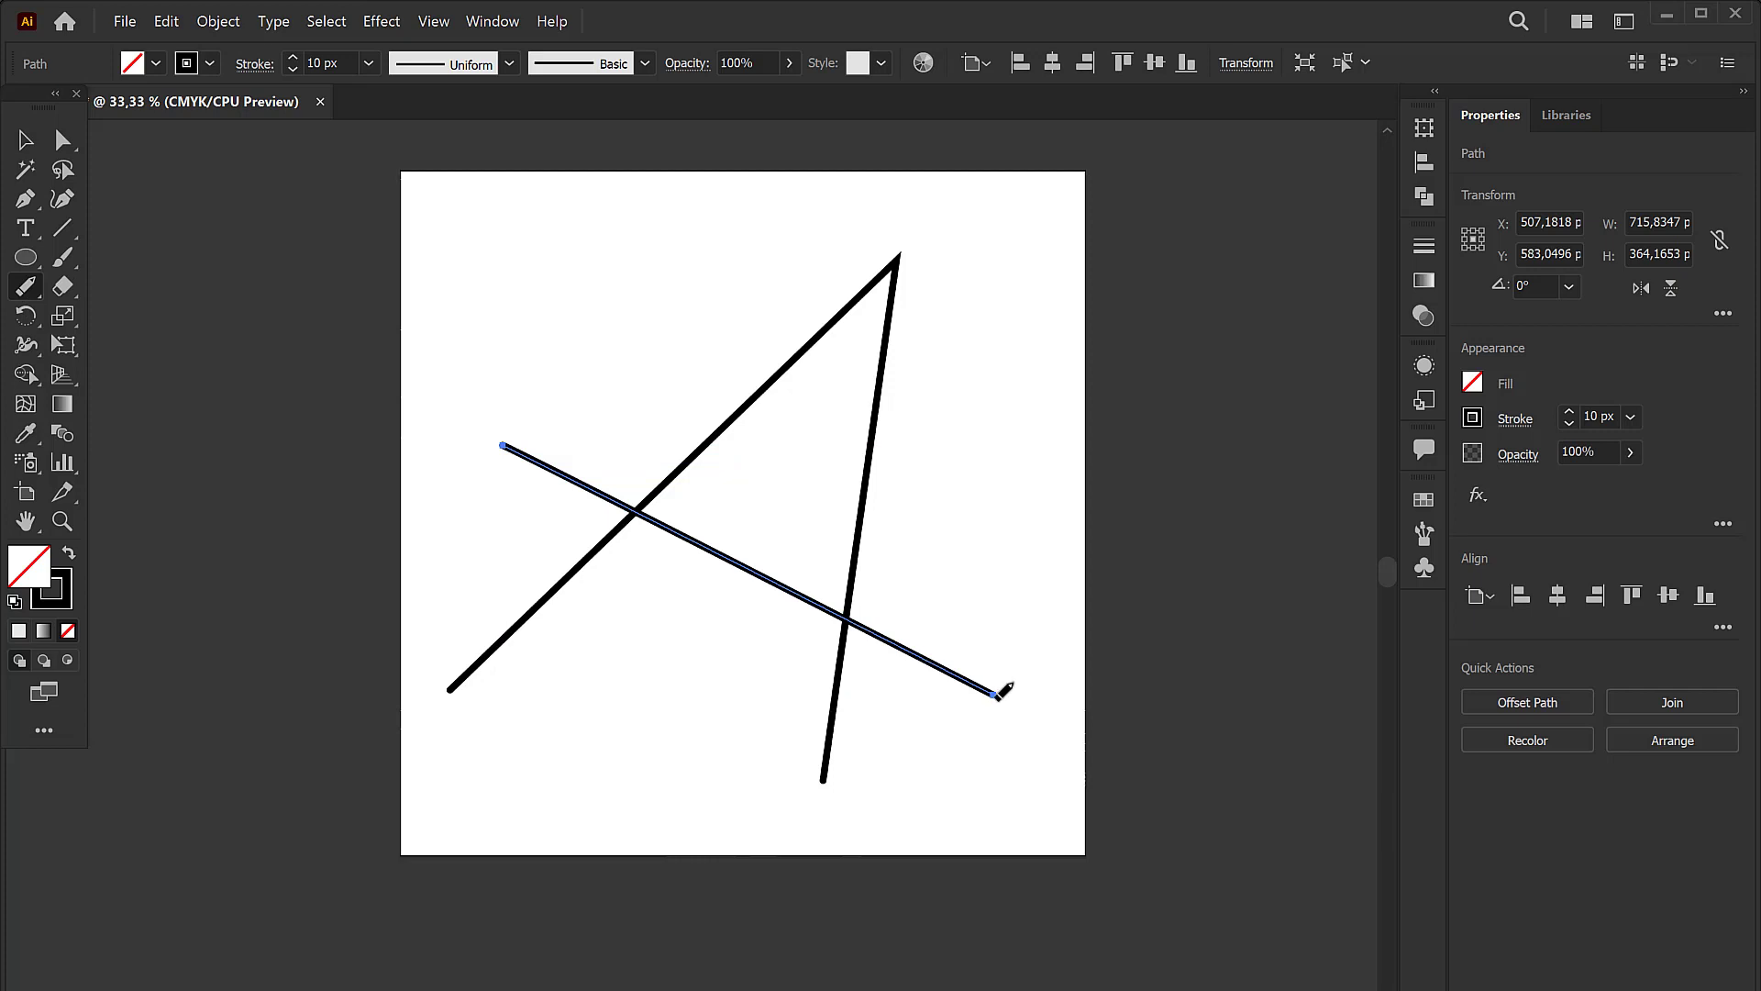
{"action": "left_click_drag", "start_coordinate": [996, 692], "coordinate": [857, 613]}
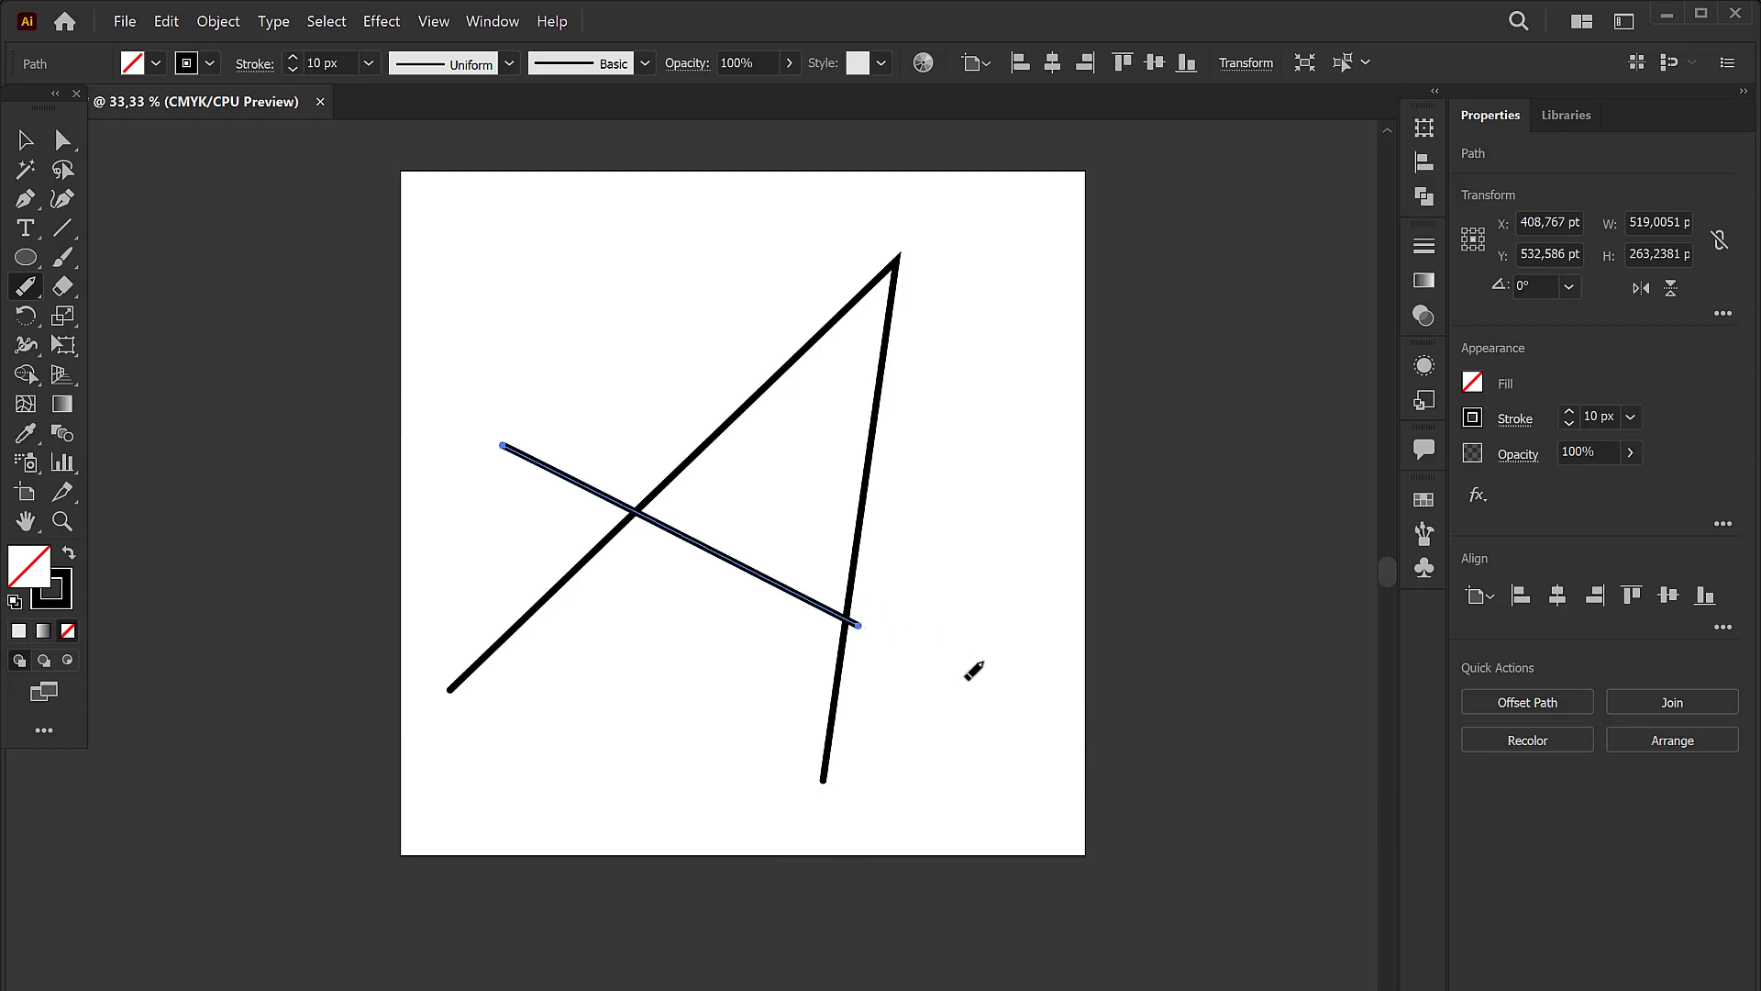
{"action": "left_click_drag", "start_coordinate": [510, 446], "coordinate": [642, 510]}
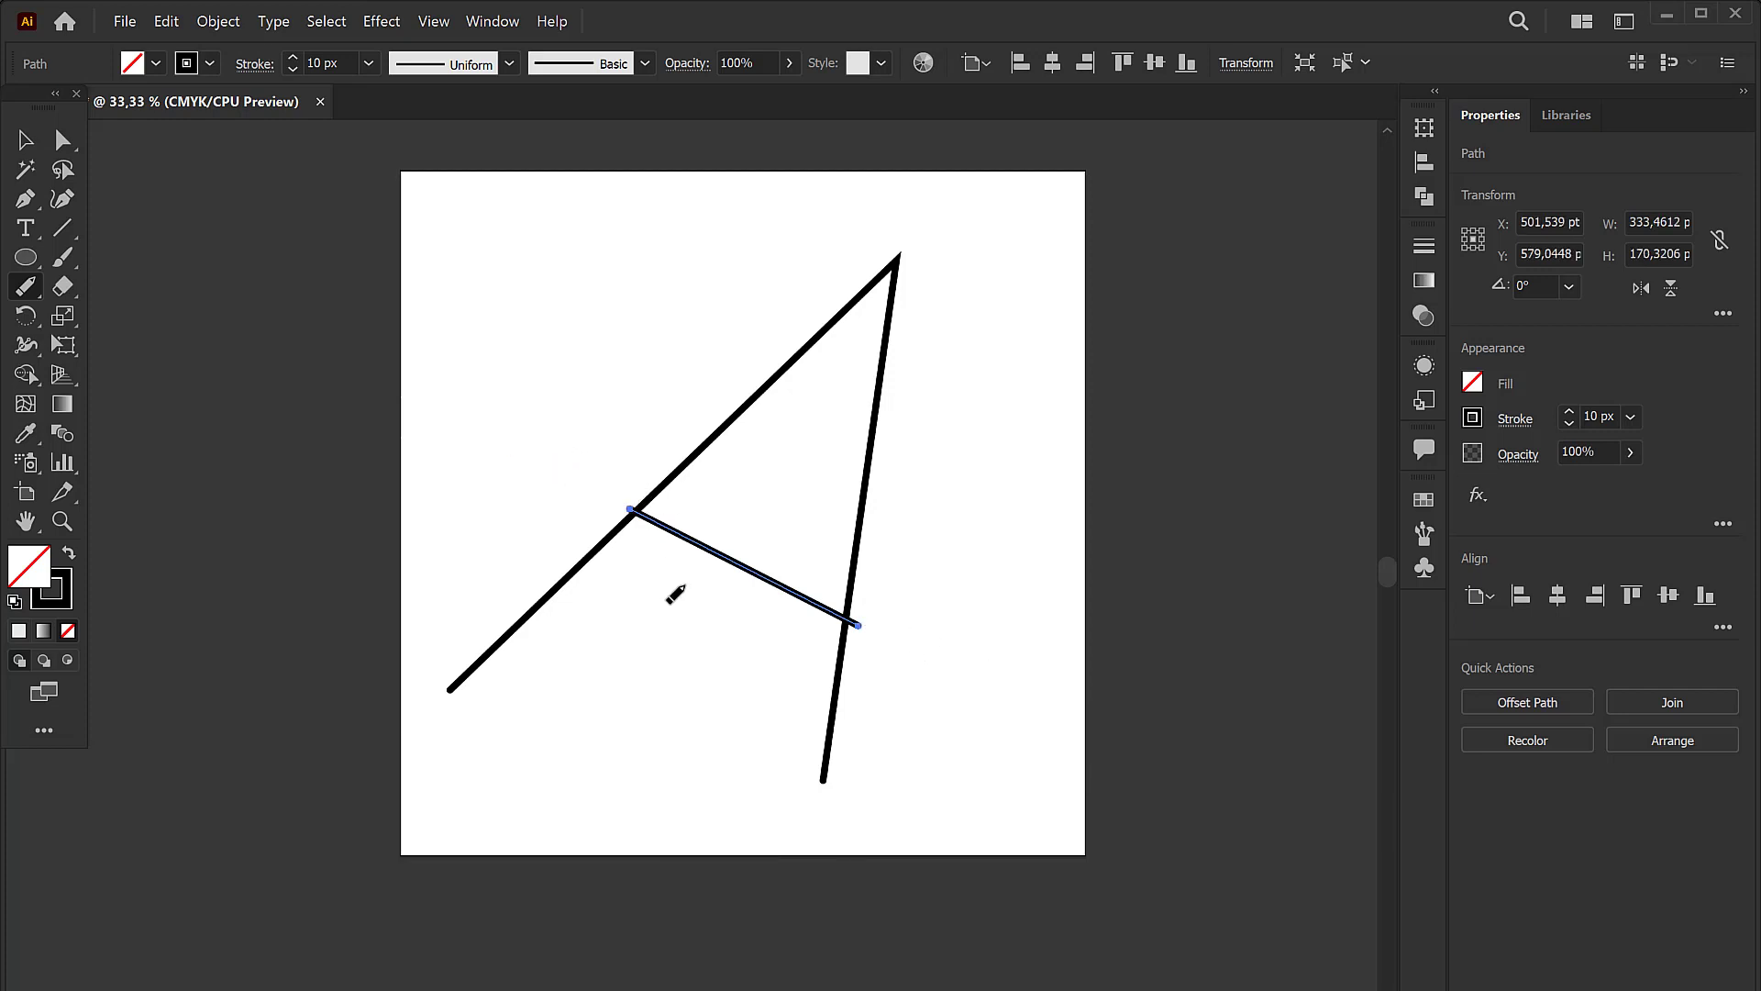
Step: Erase both legs of the A below the crossbar, then select the triangle
{"action": "key", "text": "v"}
{"action": "left_click", "coordinate": [561, 582]}
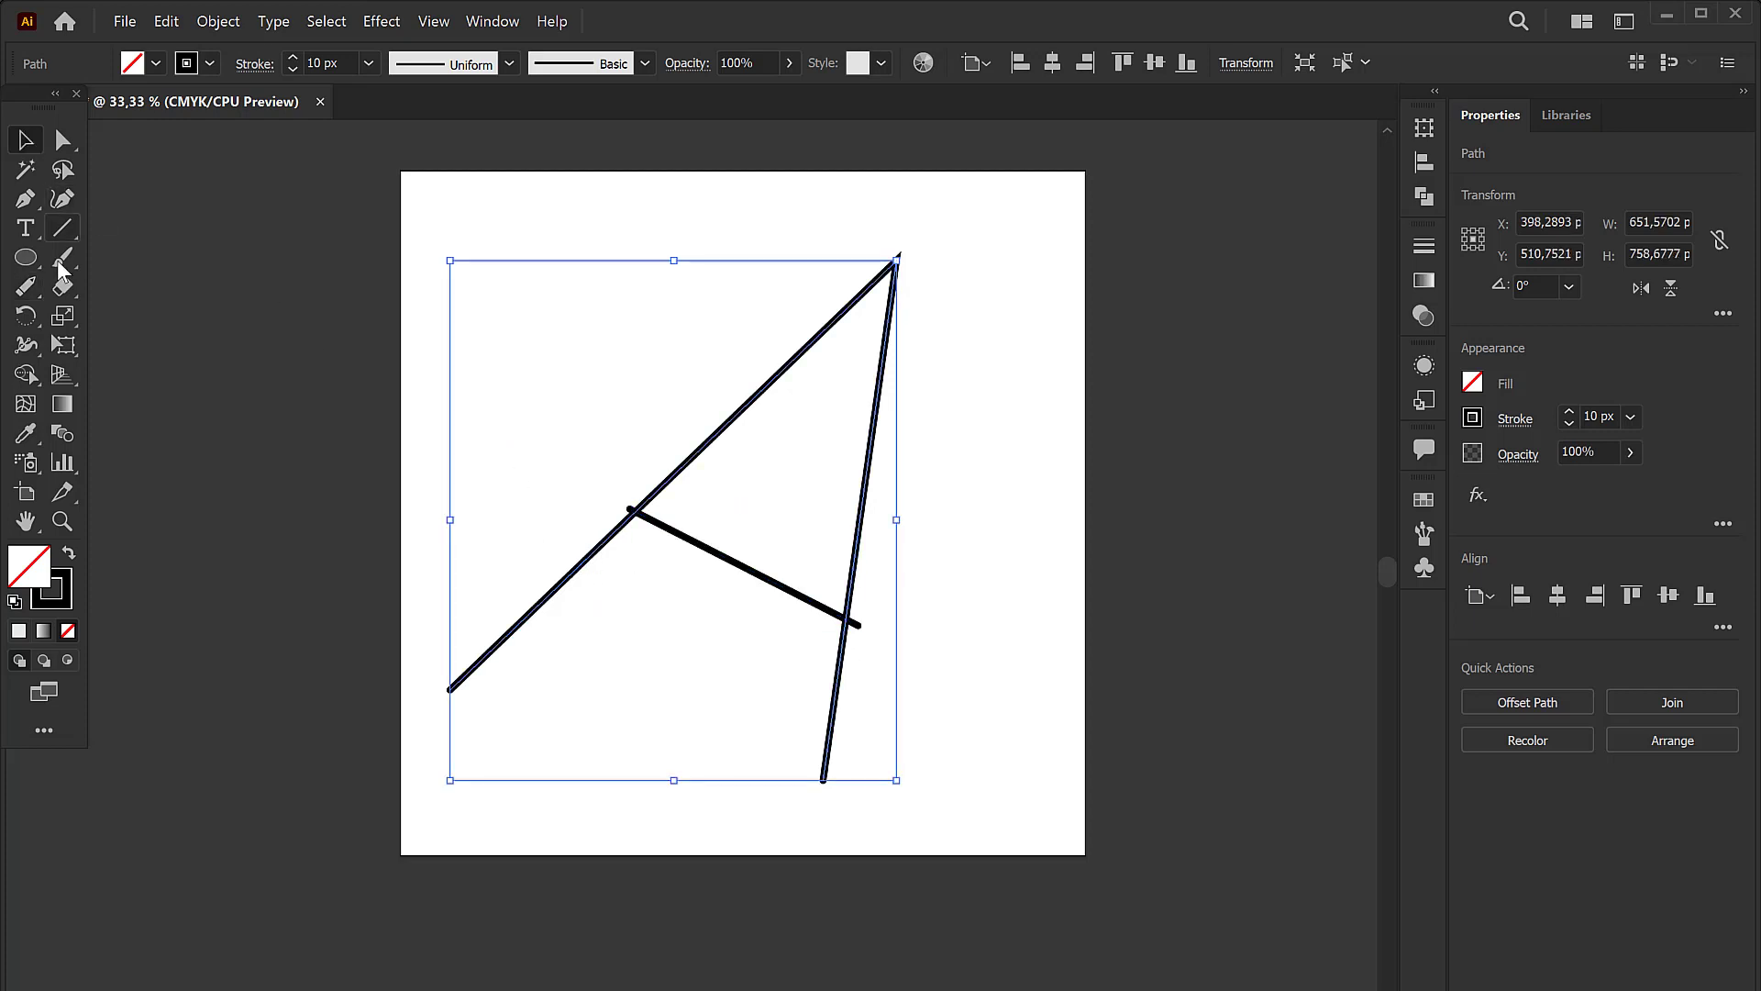
{"action": "right_click", "coordinate": [26, 286]}
{"action": "left_click", "coordinate": [115, 375]}
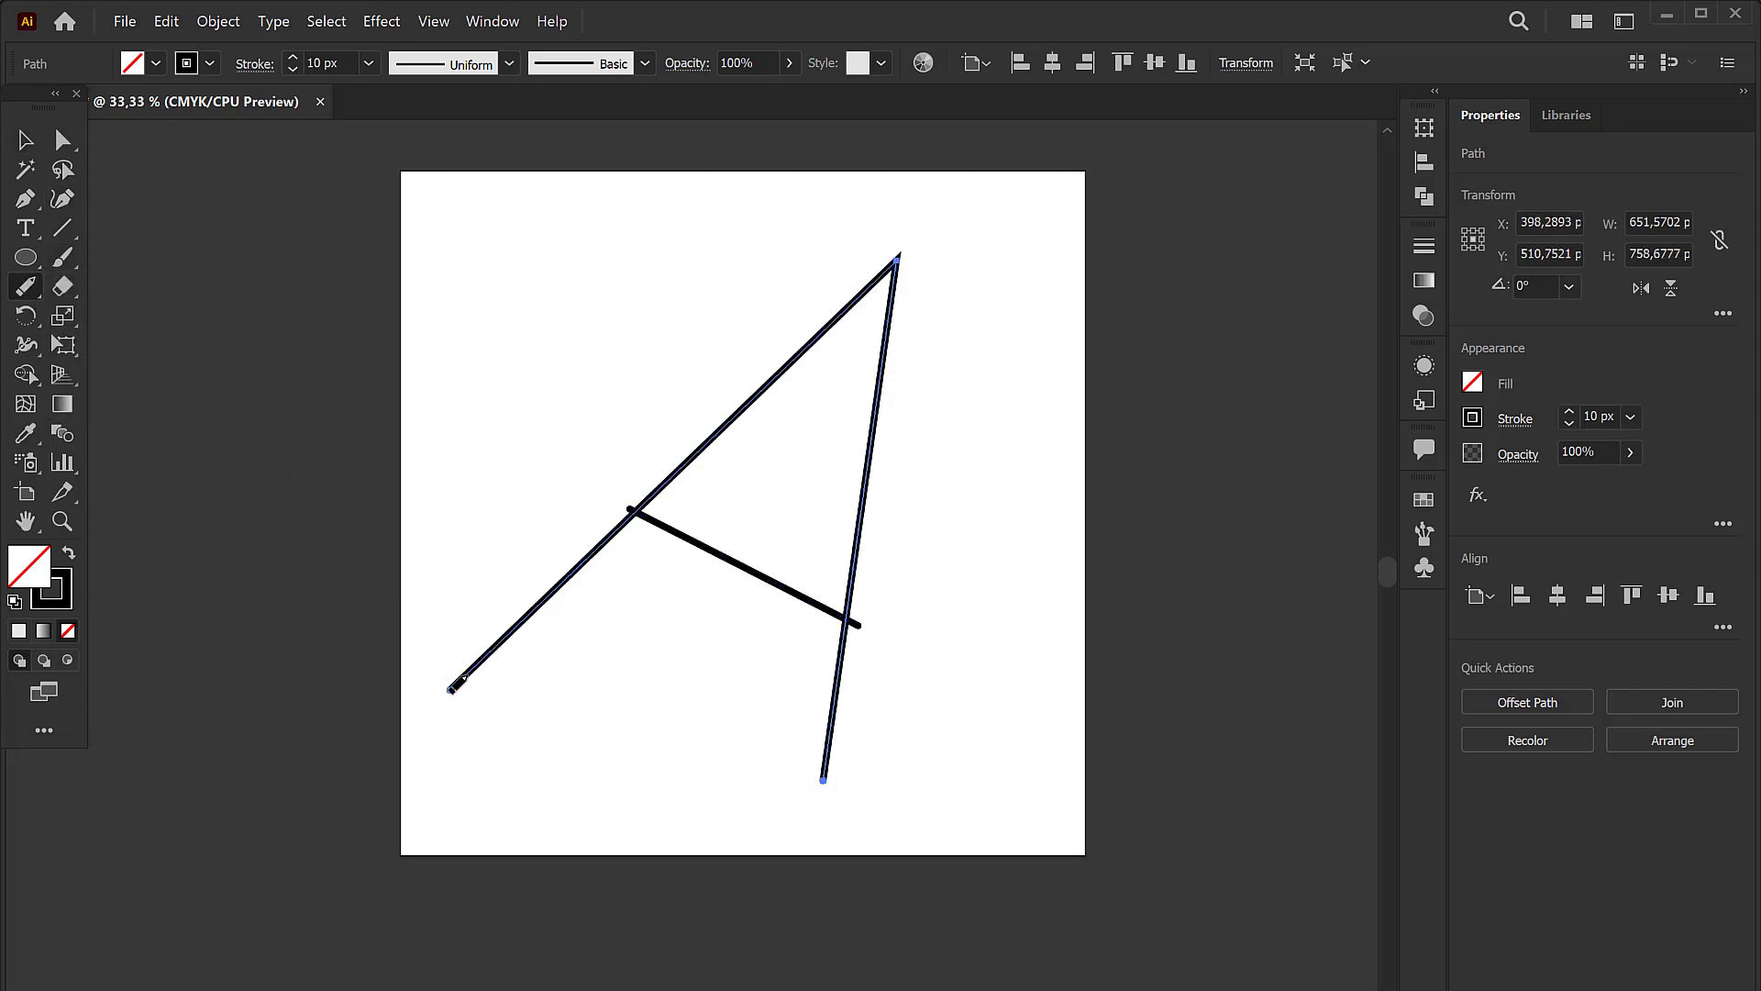
{"action": "left_click_drag", "start_coordinate": [456, 683], "coordinate": [629, 518]}
{"action": "left_click_drag", "start_coordinate": [825, 776], "coordinate": [851, 654]}
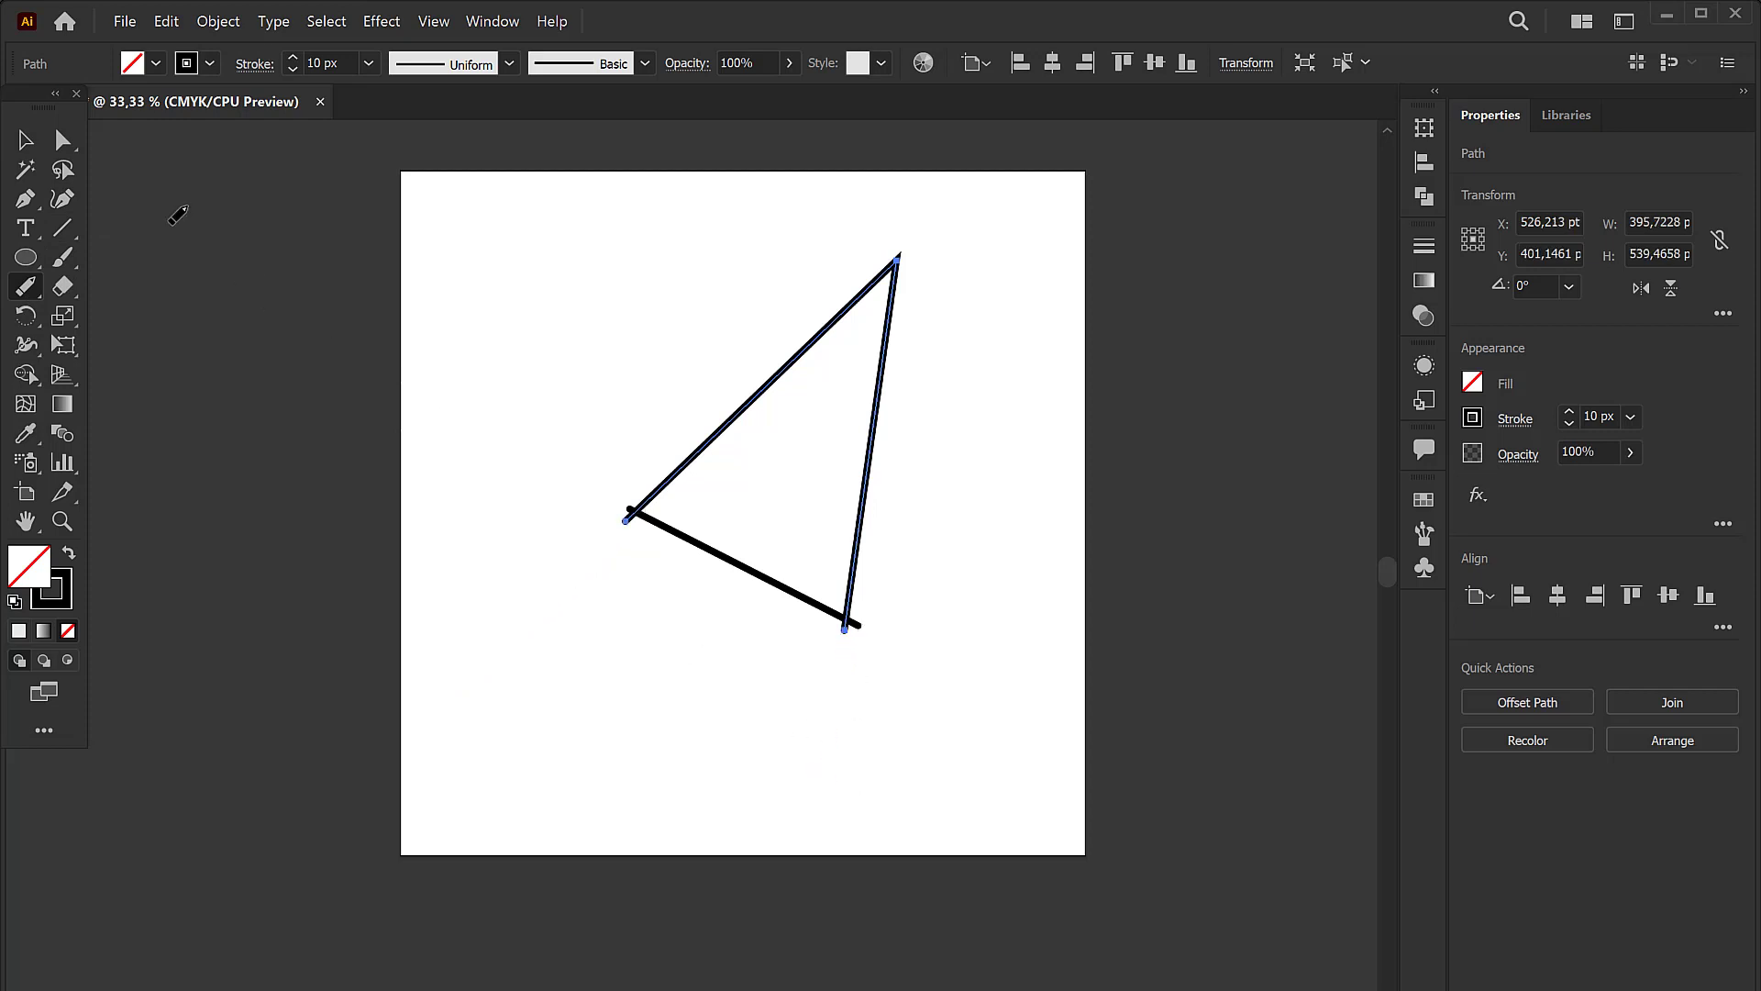
{"action": "left_click", "coordinate": [25, 139]}
{"action": "right_click", "coordinate": [25, 286]}
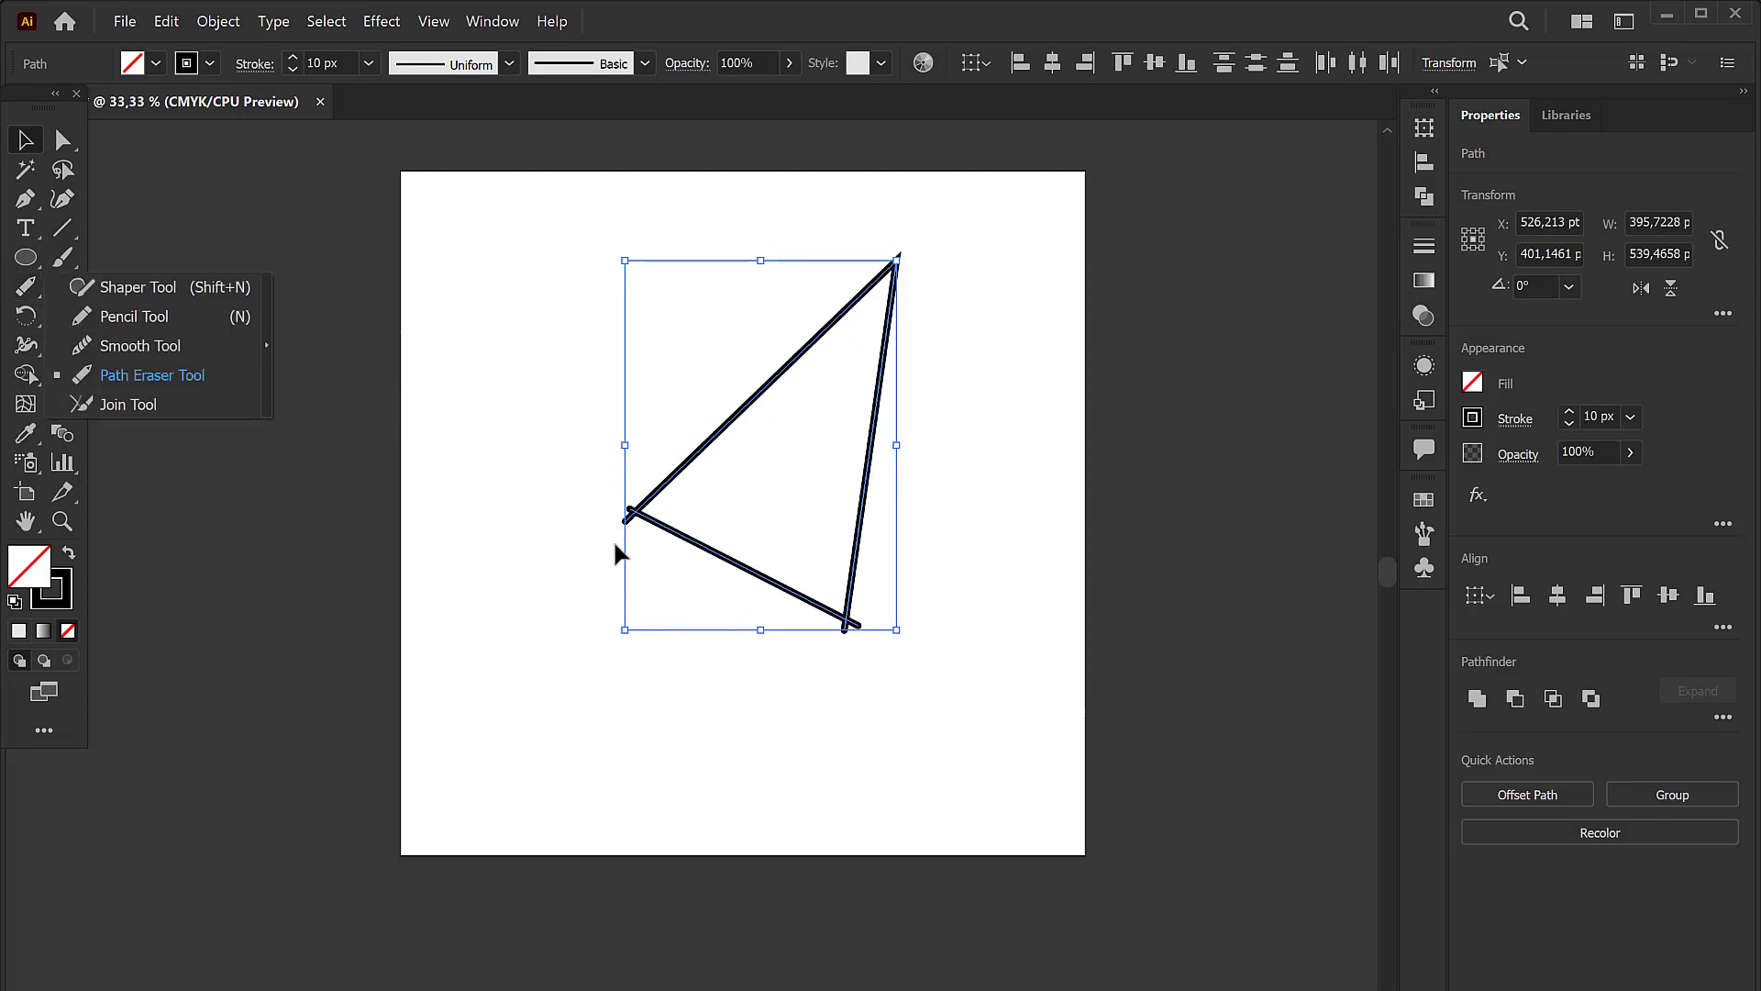
Step: Zoom in and join the overlapping line ends at the triangle's lower-left corner with the Join Tool
{"action": "left_click", "coordinate": [112, 406]}
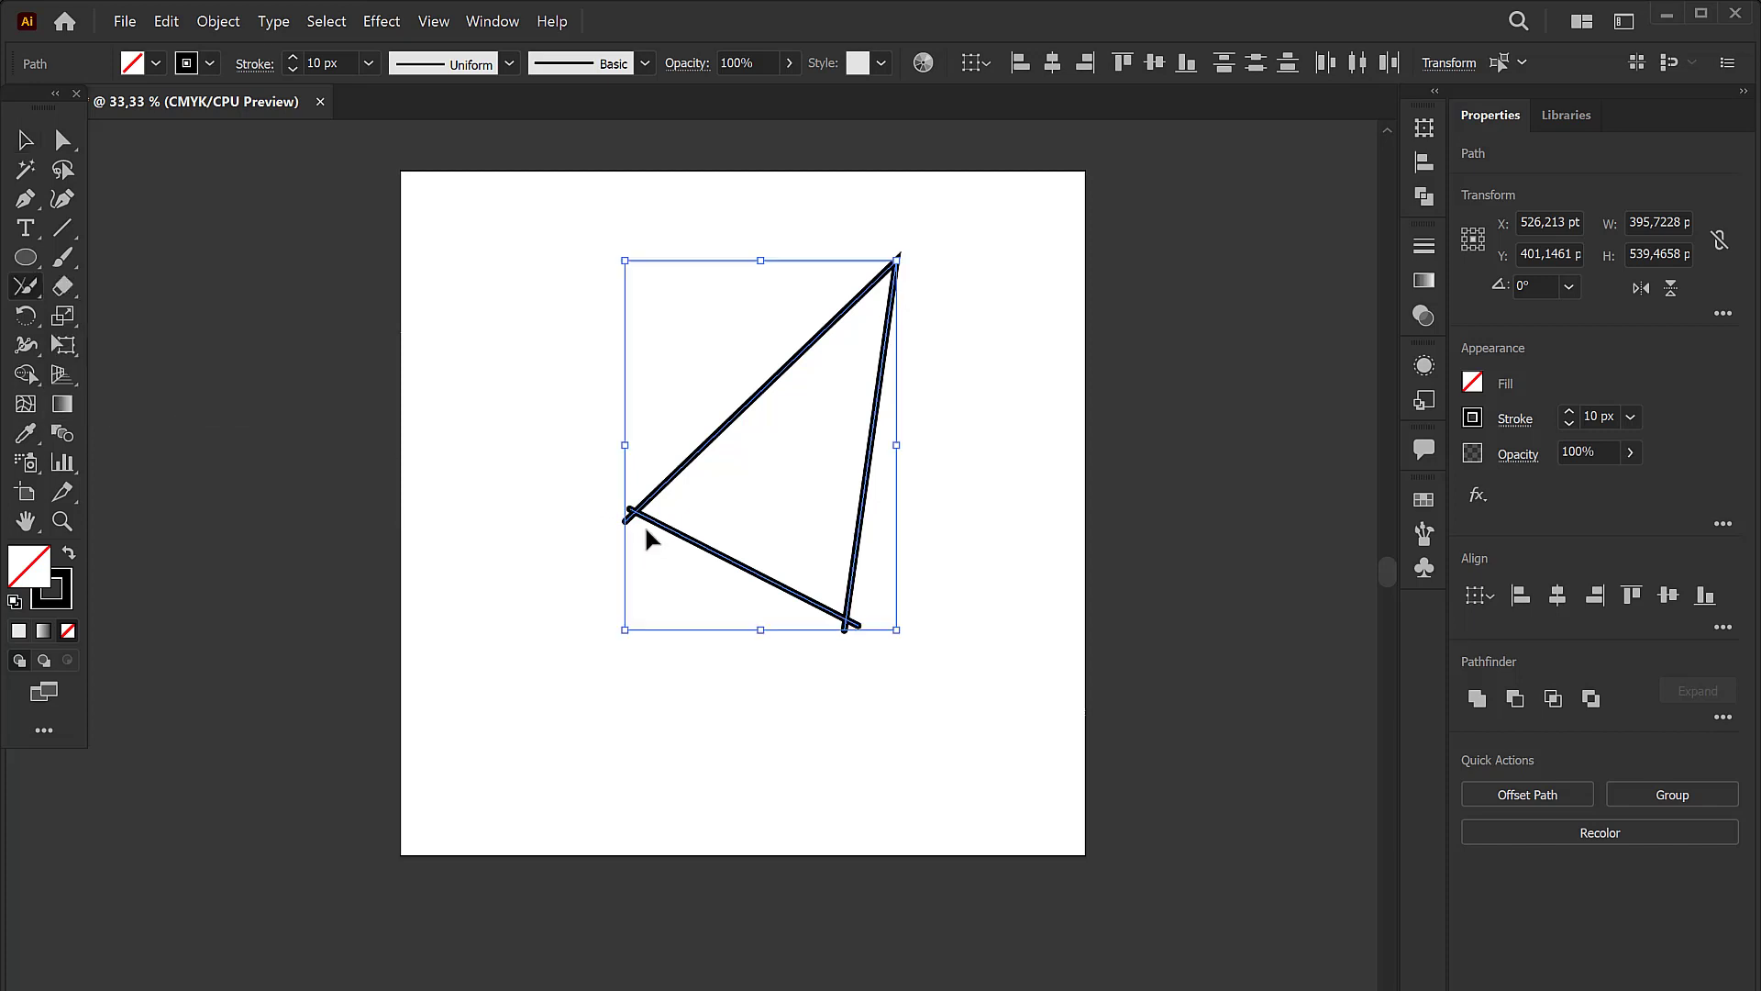
{"action": "scroll", "coordinate": [647, 522], "scroll_direction": "left", "scroll_amount": 2}
{"action": "key", "text": "ctrl+plus"}
{"action": "key", "text": "ctrl+plus"}
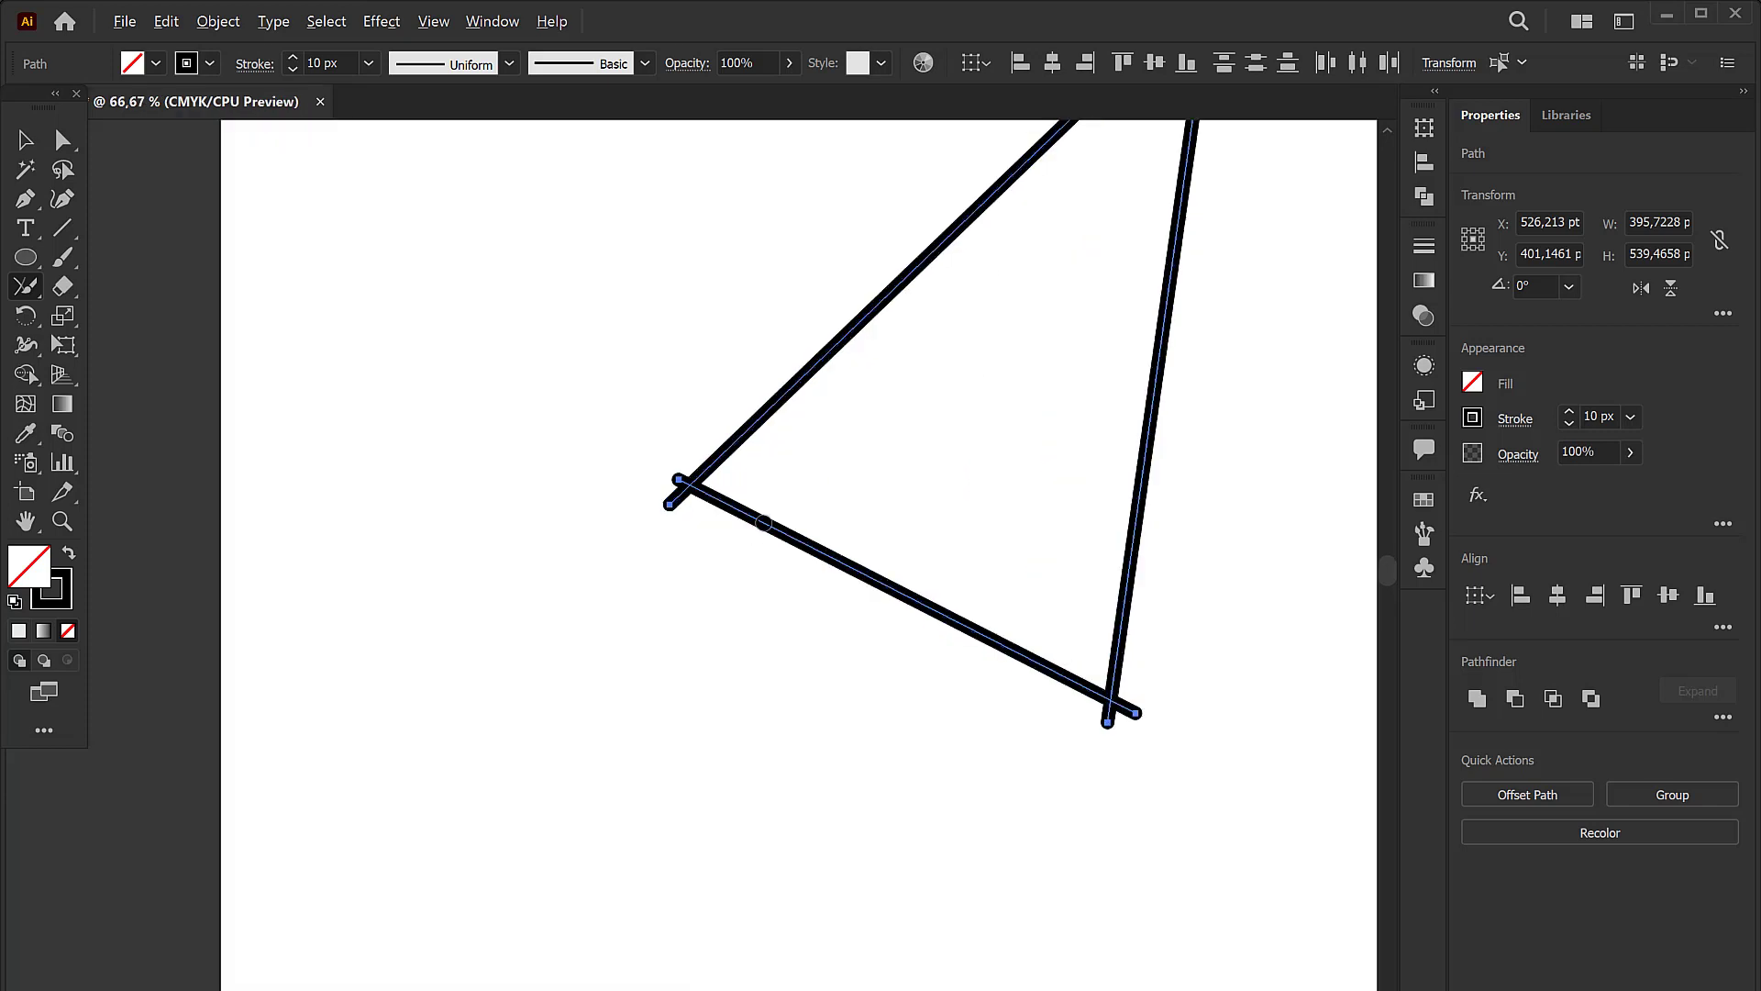
{"action": "scroll", "coordinate": [644, 630], "scroll_direction": "up", "scroll_amount": 3}
{"action": "scroll", "coordinate": [595, 699], "scroll_direction": "right", "scroll_amount": 2}
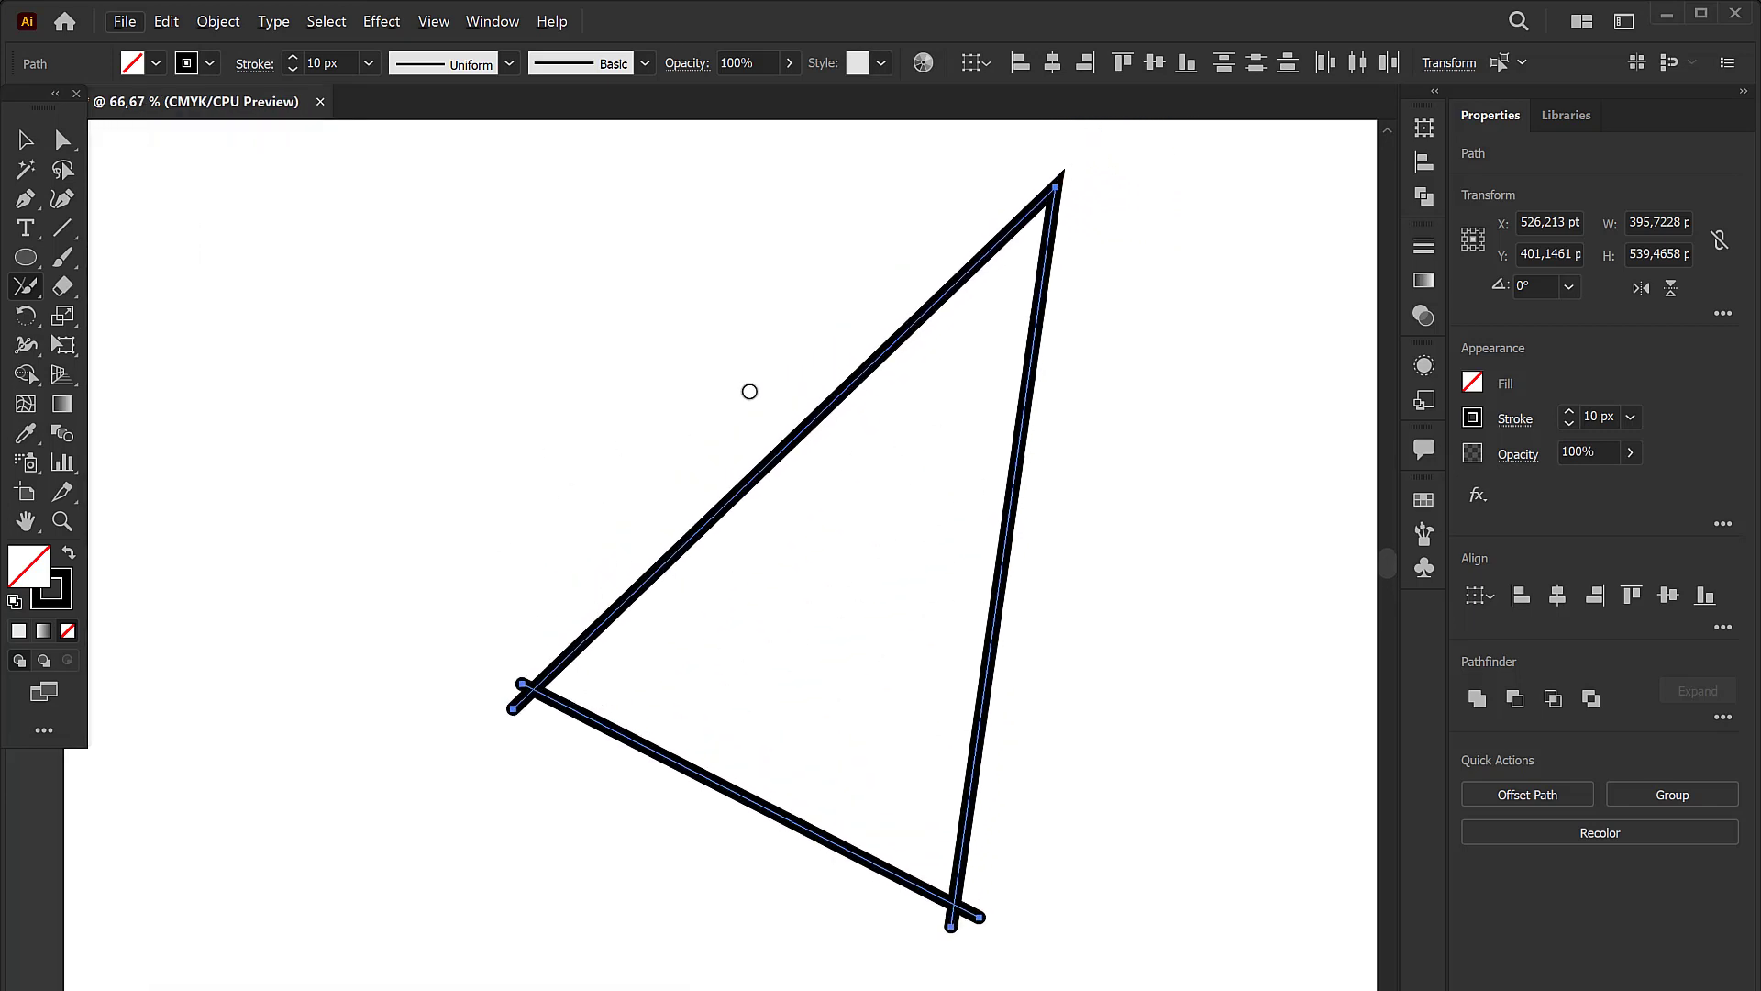
{"action": "left_click", "coordinate": [26, 139]}
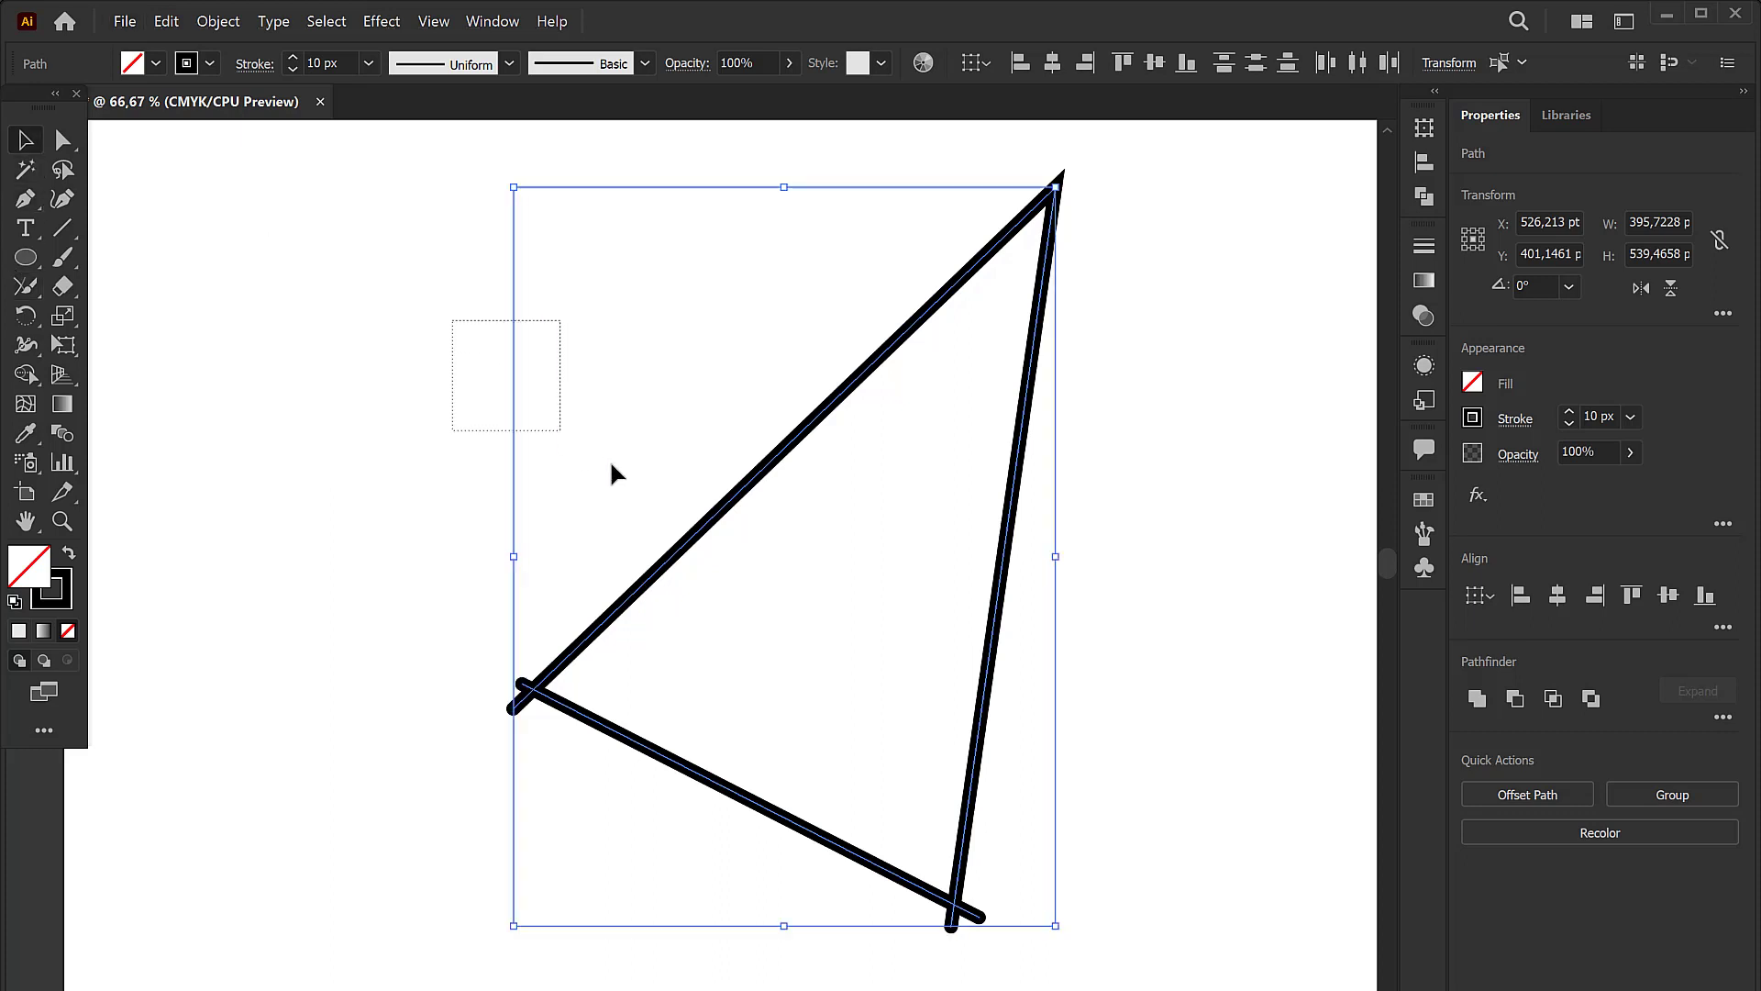
{"action": "left_click_drag", "start_coordinate": [456, 321], "coordinate": [609, 472]}
{"action": "left_click_drag", "start_coordinate": [252, 358], "coordinate": [1068, 866]}
{"action": "left_click_drag", "start_coordinate": [26, 292], "coordinate": [101, 407]}
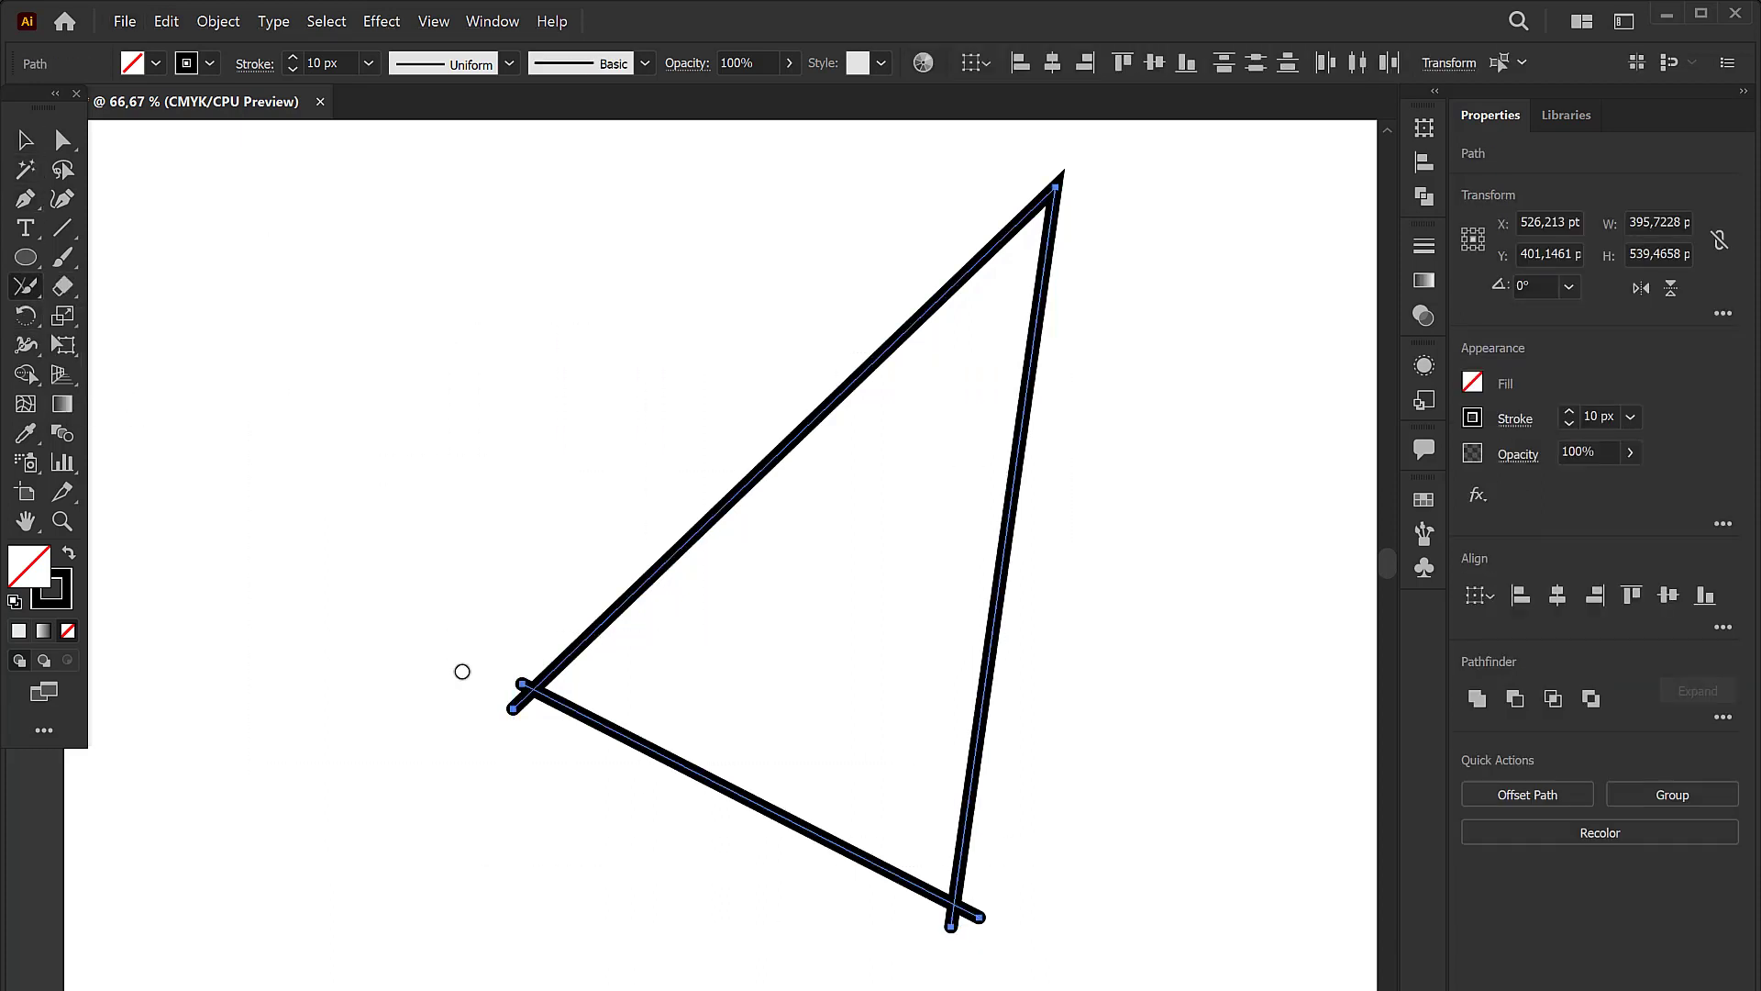
{"action": "left_click_drag", "start_coordinate": [508, 658], "coordinate": [499, 732]}
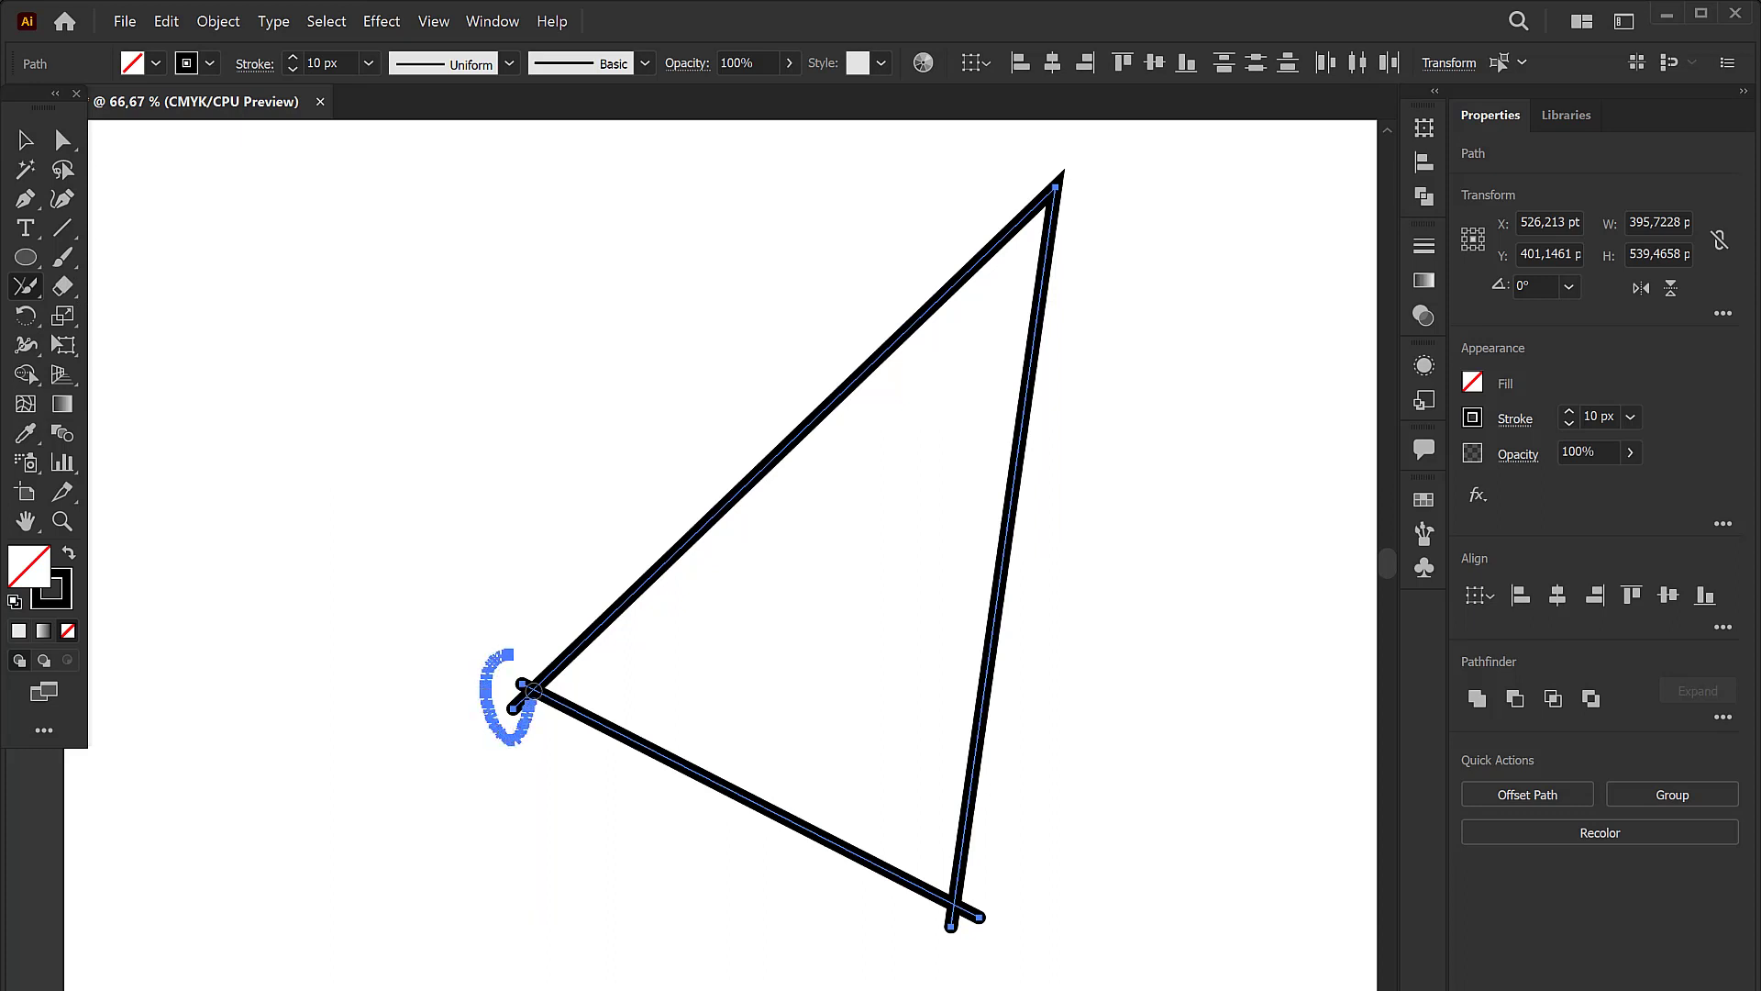
{"action": "left_click_drag", "start_coordinate": [534, 691], "coordinate": [506, 647]}
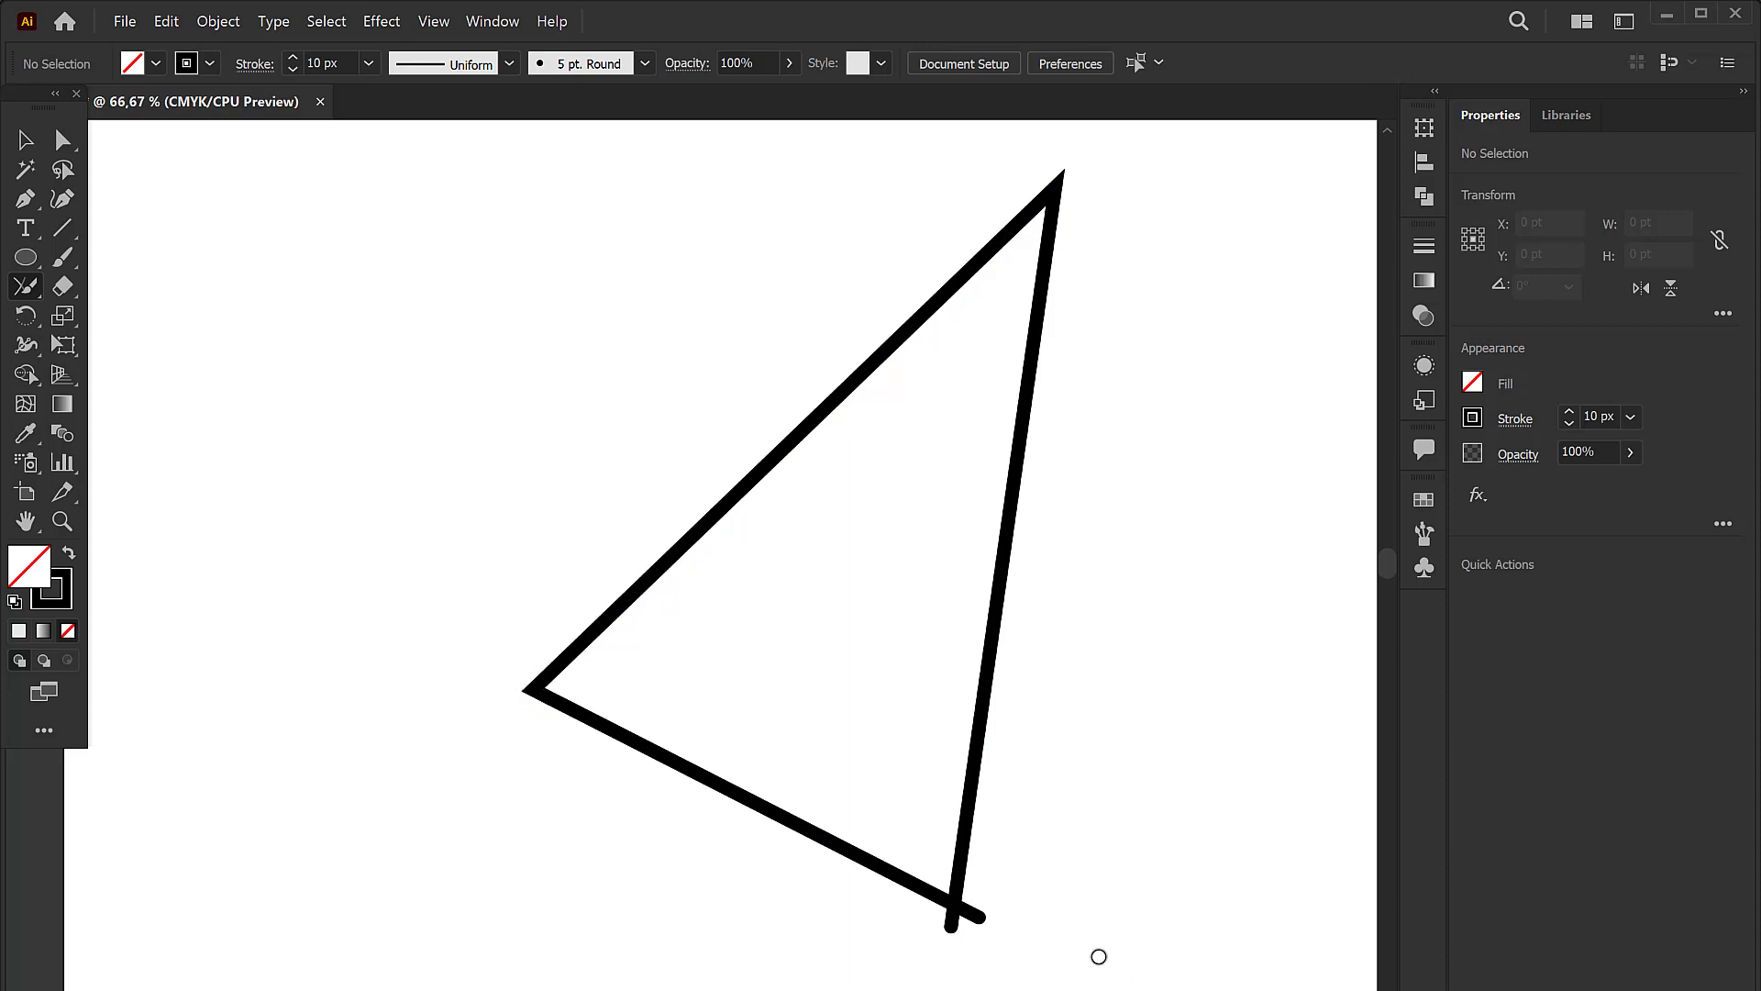
Step: Join the overlapping ends at the triangle's bottom-right corner, then deselect everything
{"action": "left_click", "coordinate": [26, 140]}
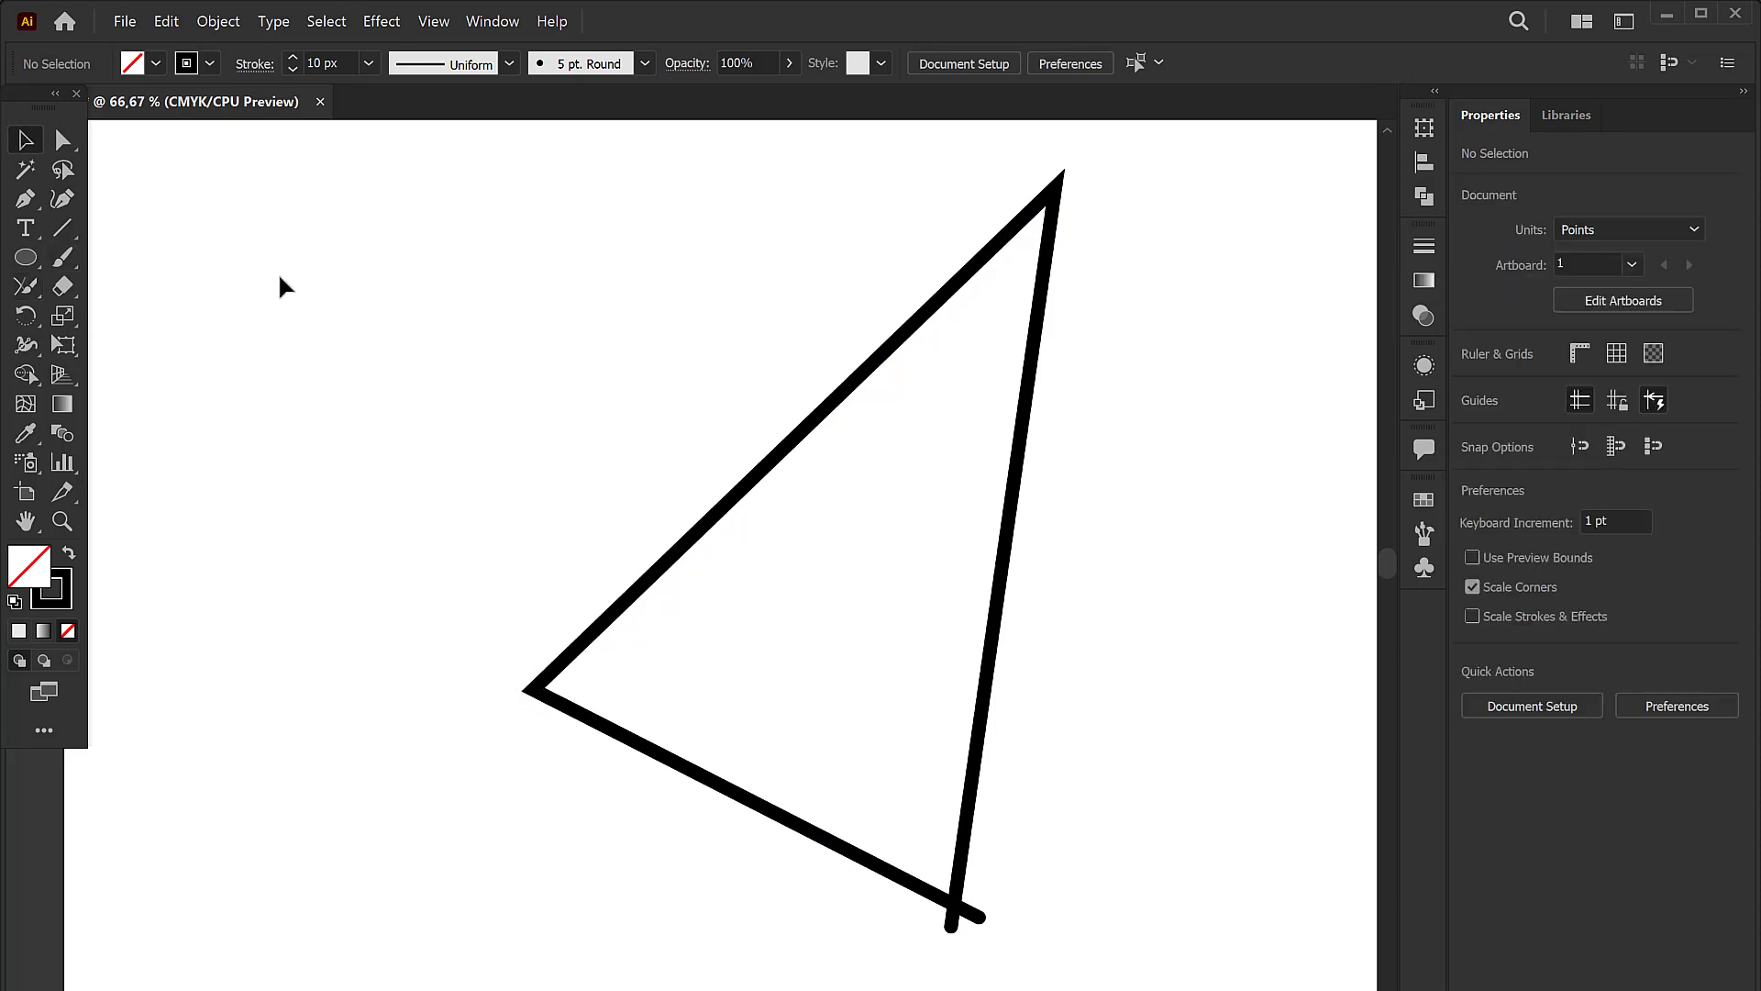
{"action": "left_click", "coordinate": [696, 547]}
{"action": "left_click", "coordinate": [26, 285]}
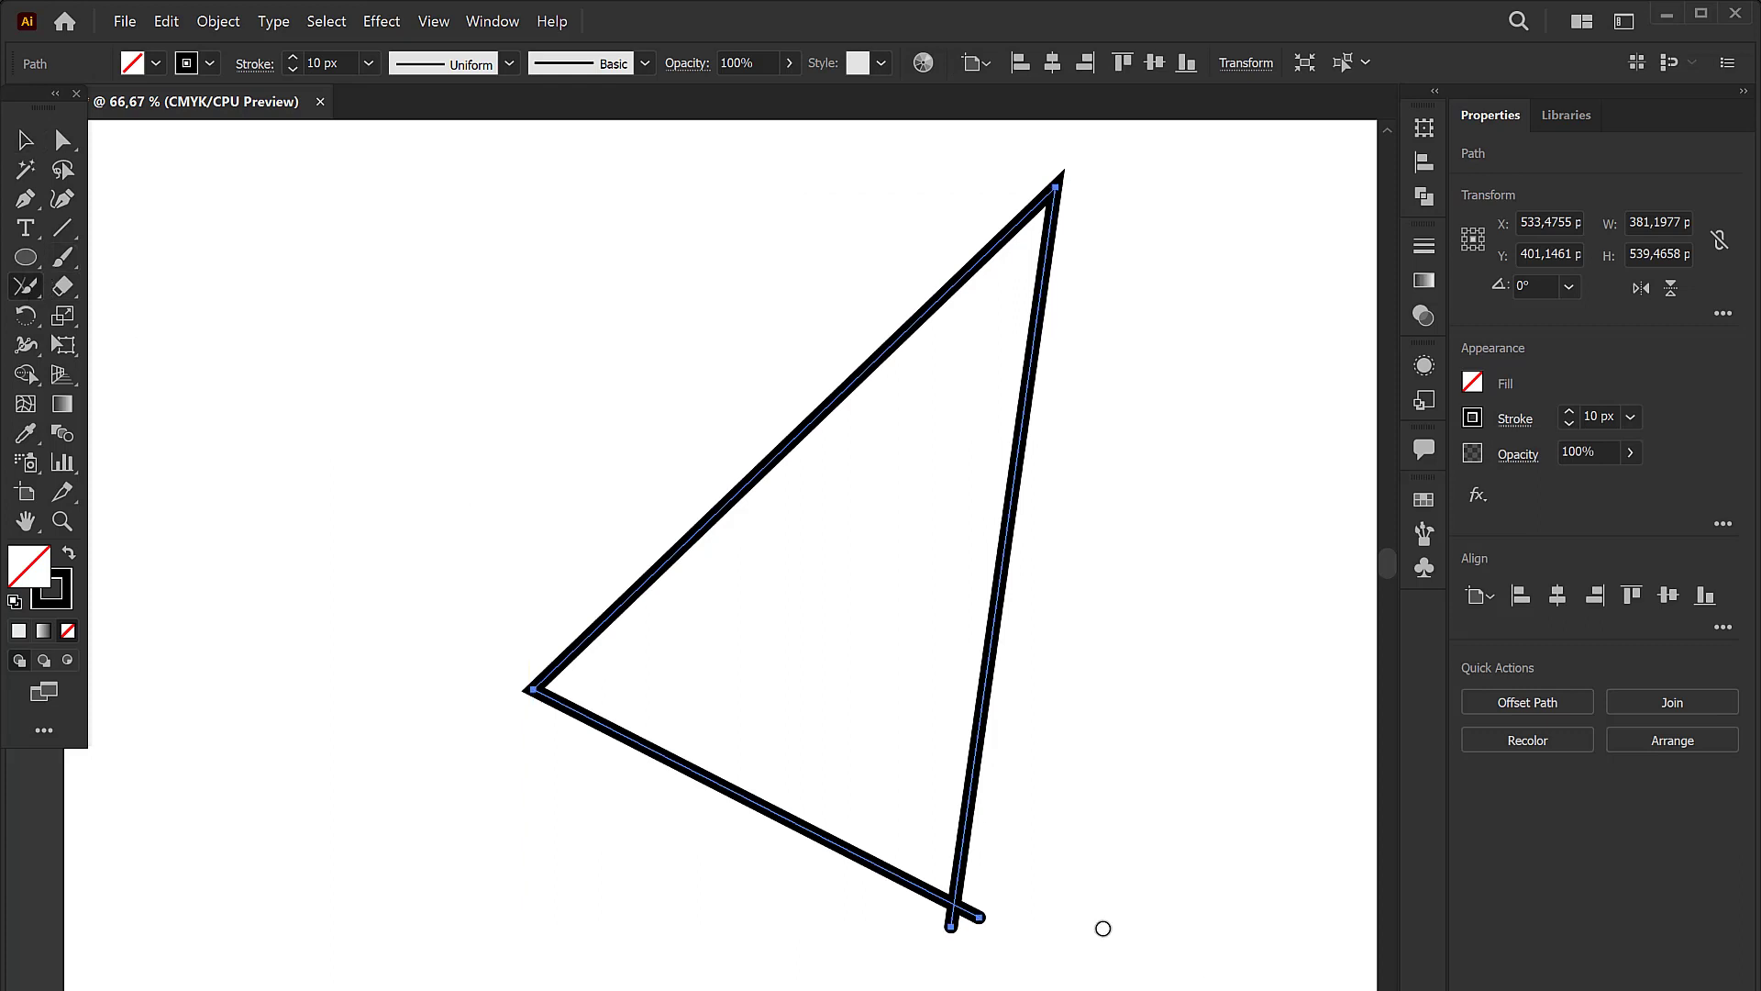
{"action": "mouse_move", "coordinate": [1101, 917]}
{"action": "left_mouse_down"}
{"action": "mouse_move", "coordinate": [994, 914]}
{"action": "mouse_move", "coordinate": [1085, 929]}
{"action": "left_mouse_up"}
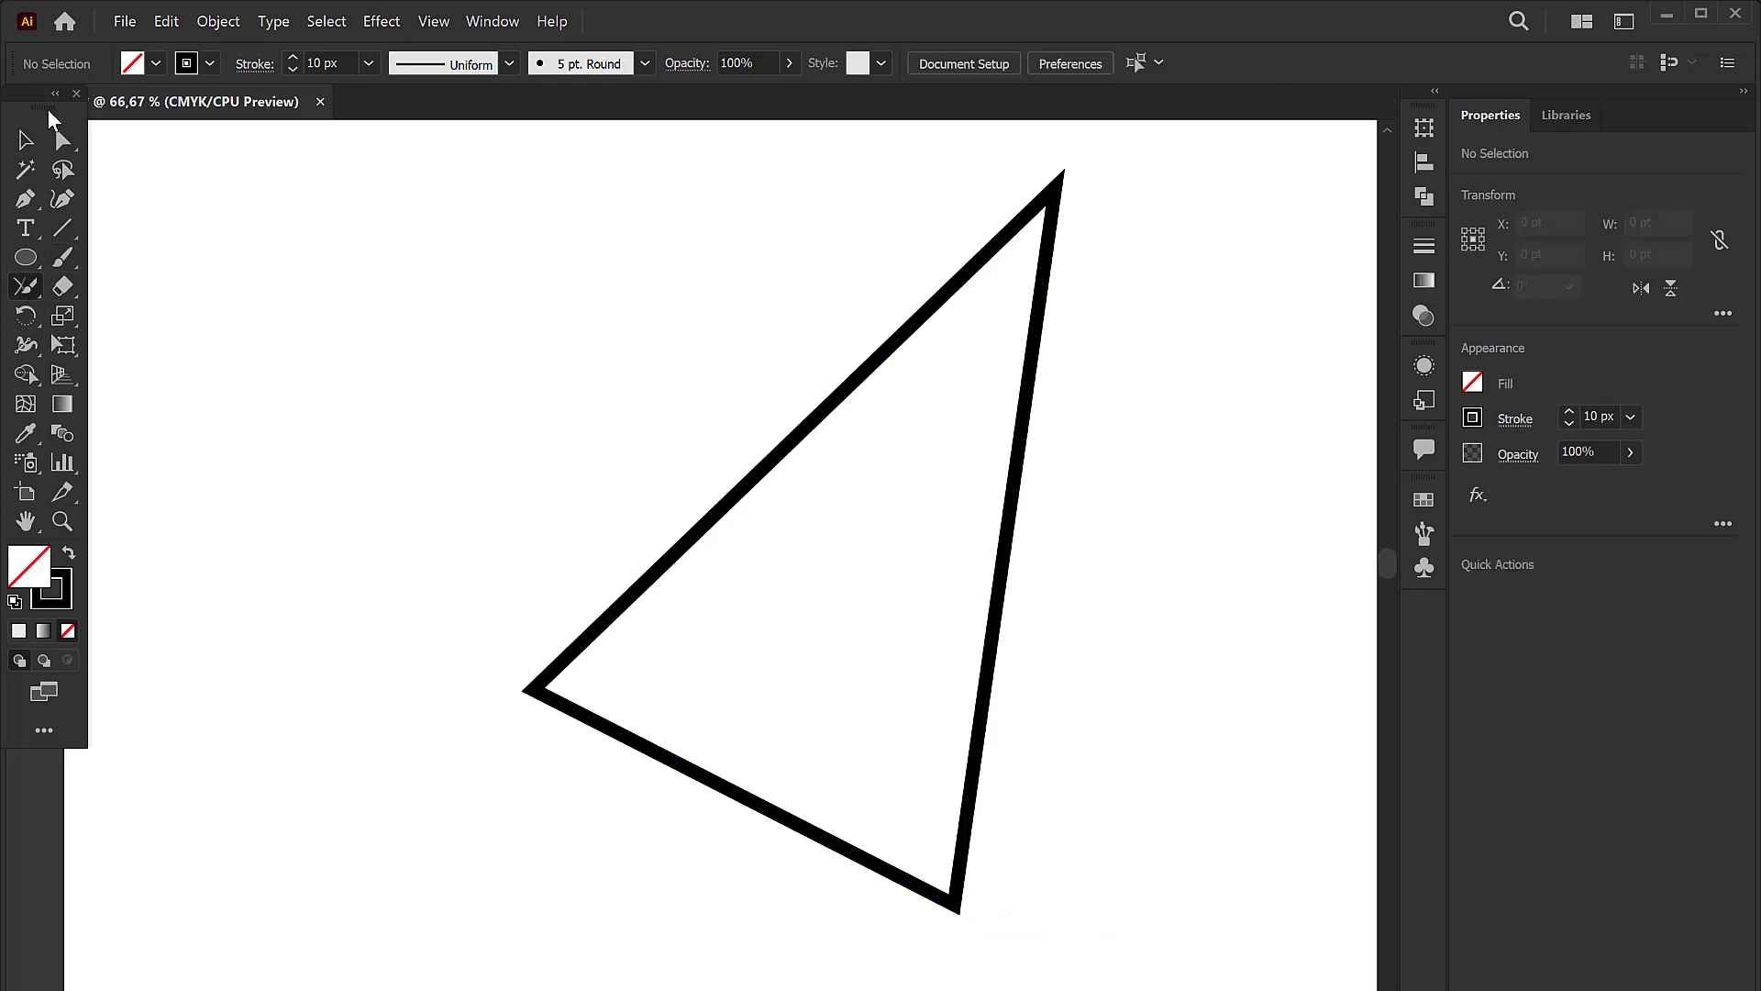
{"action": "left_click", "coordinate": [26, 140]}
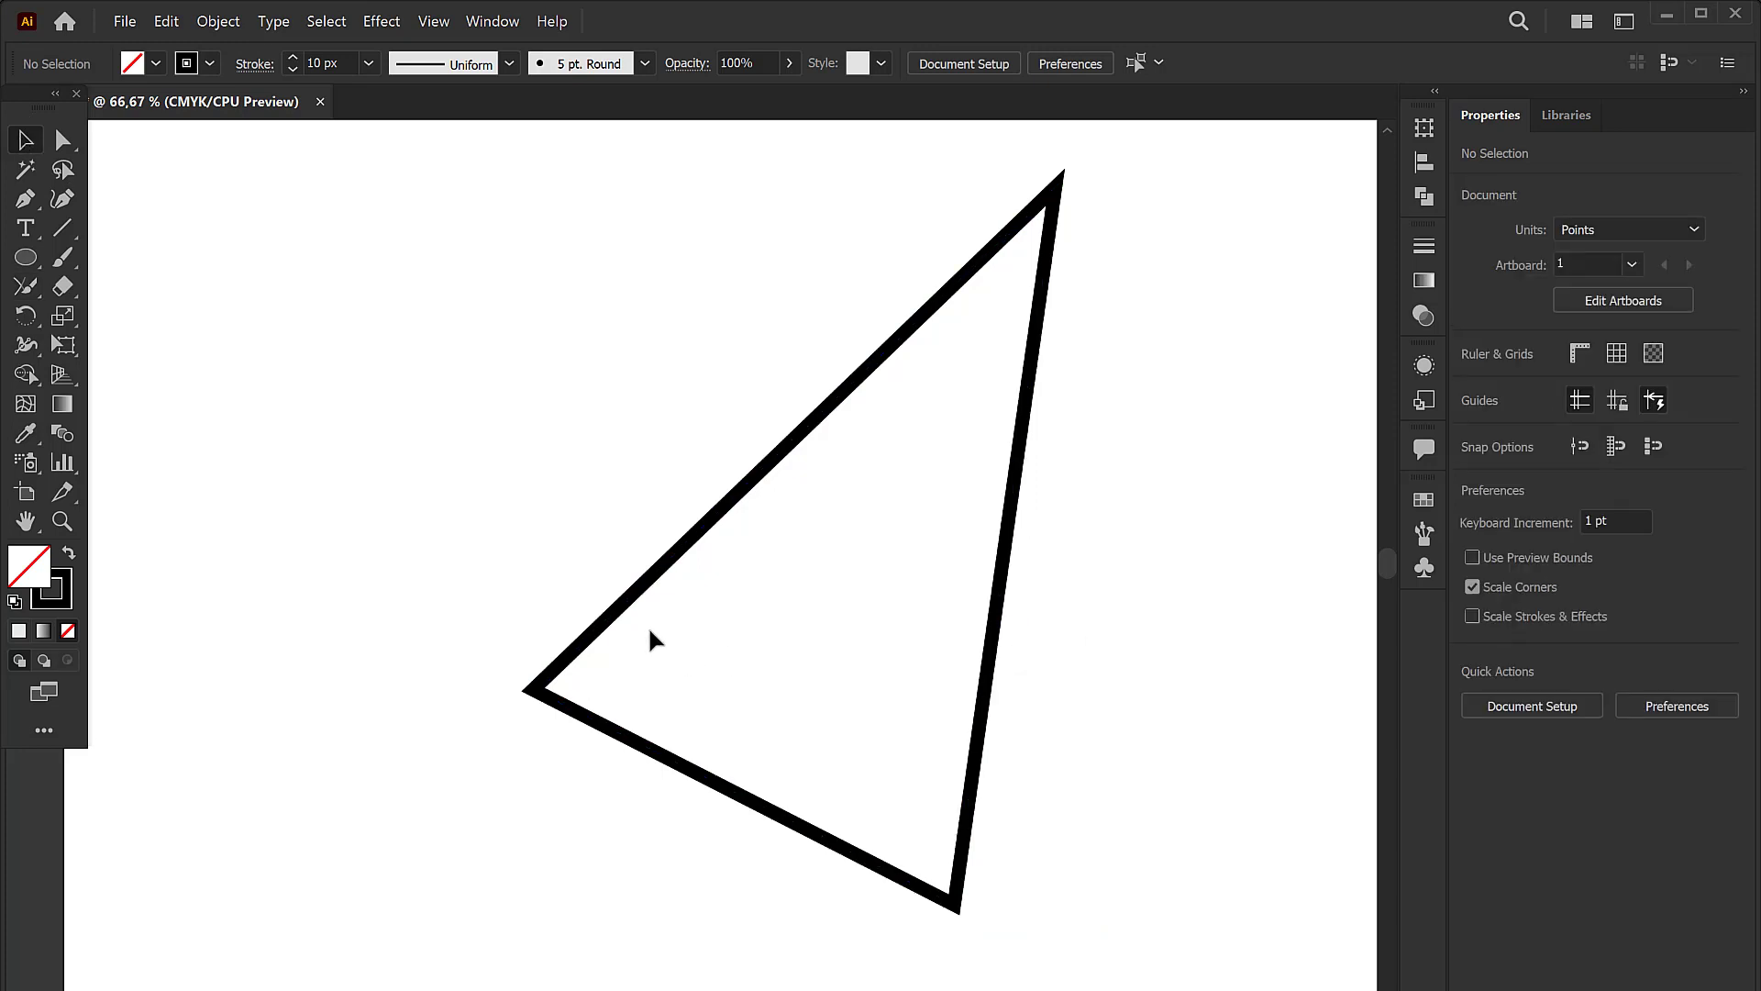
{"action": "left_click", "coordinate": [29, 289]}
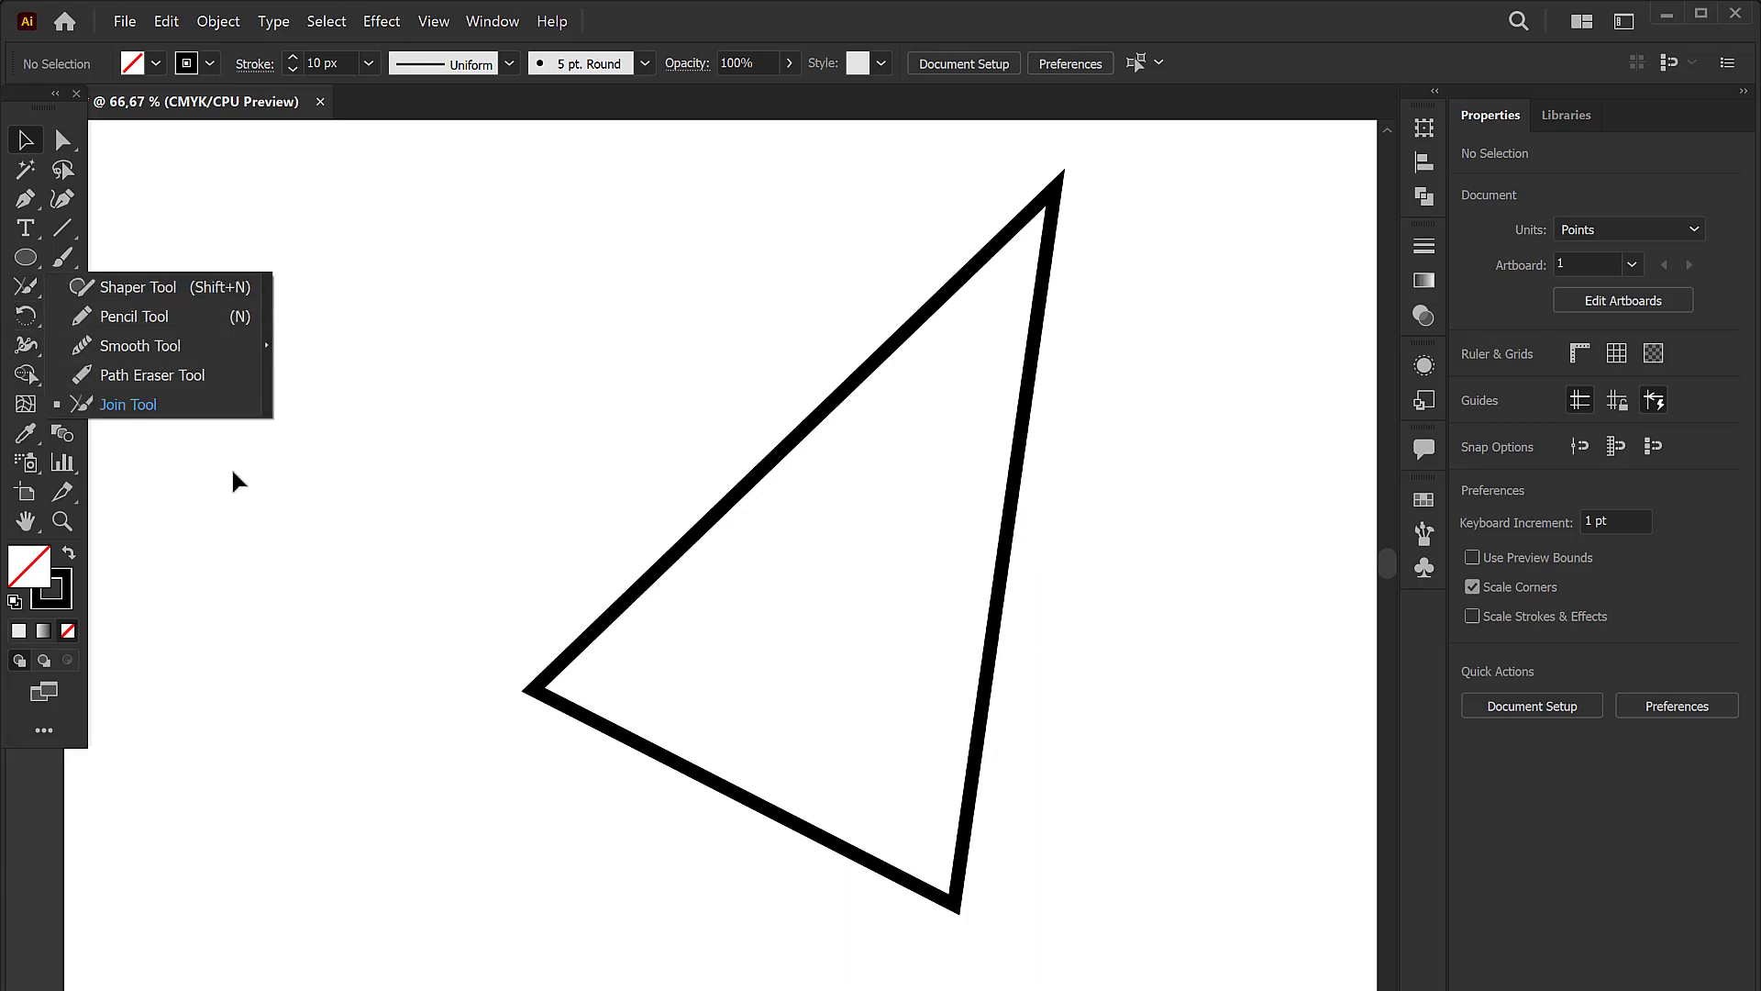
{"action": "left_click", "coordinate": [580, 442]}
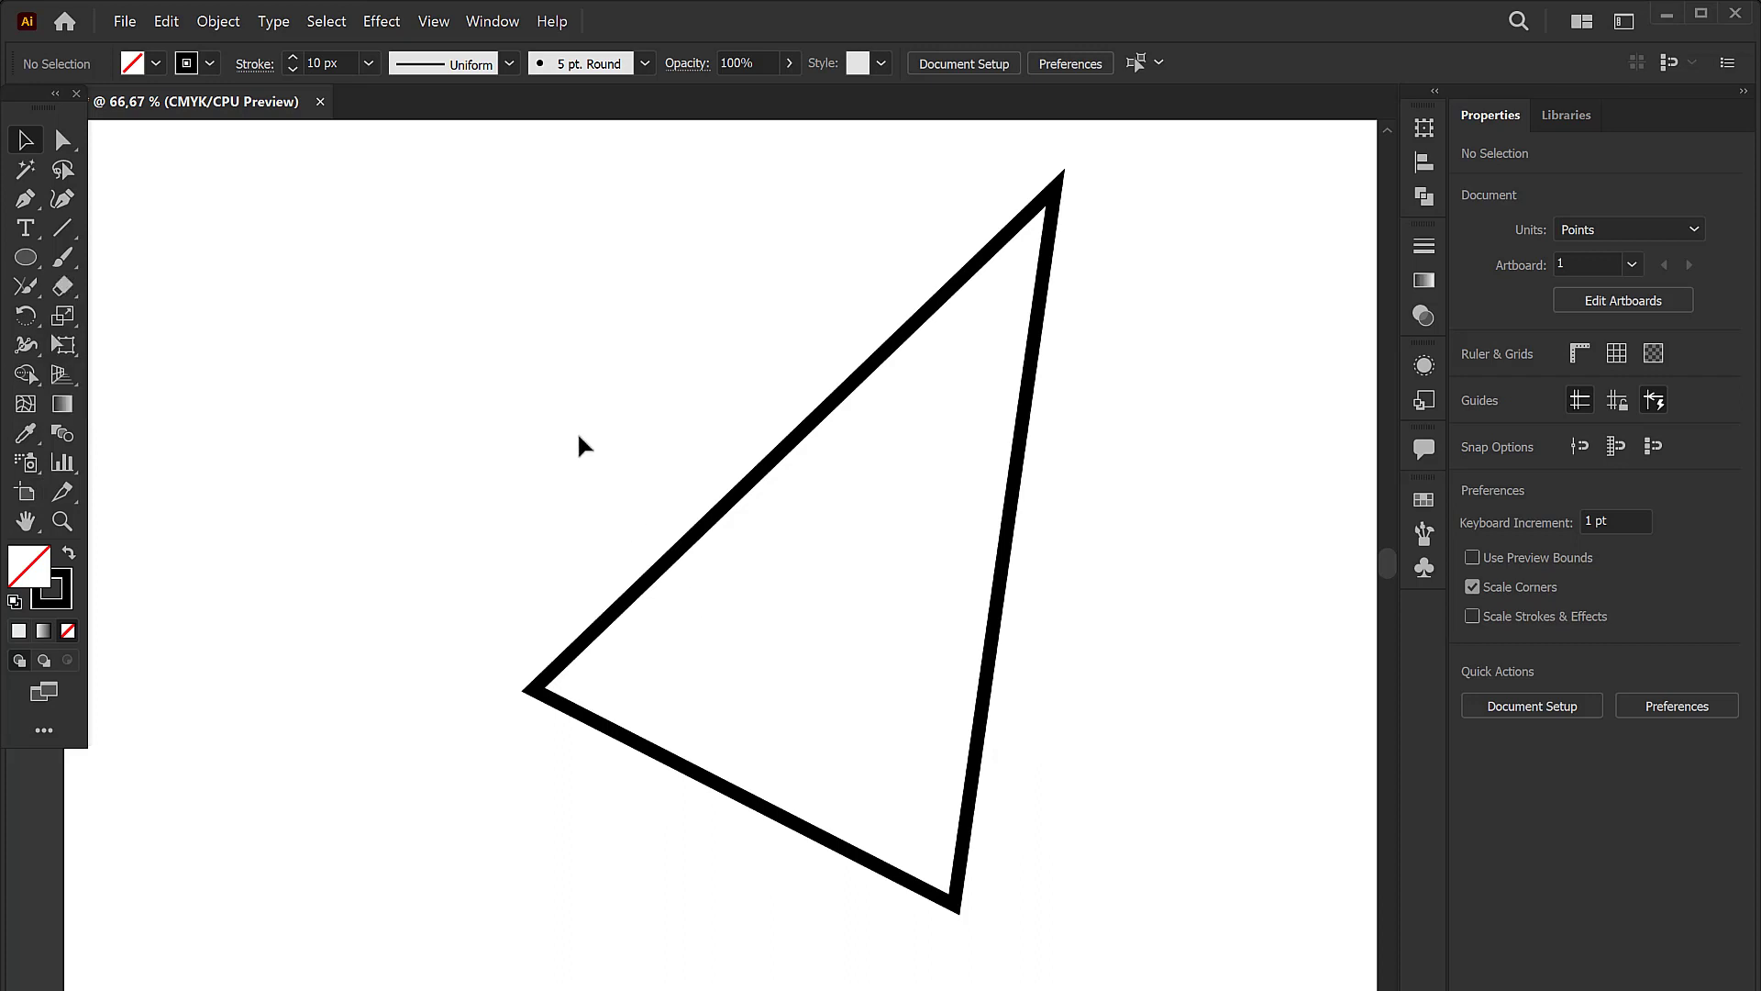